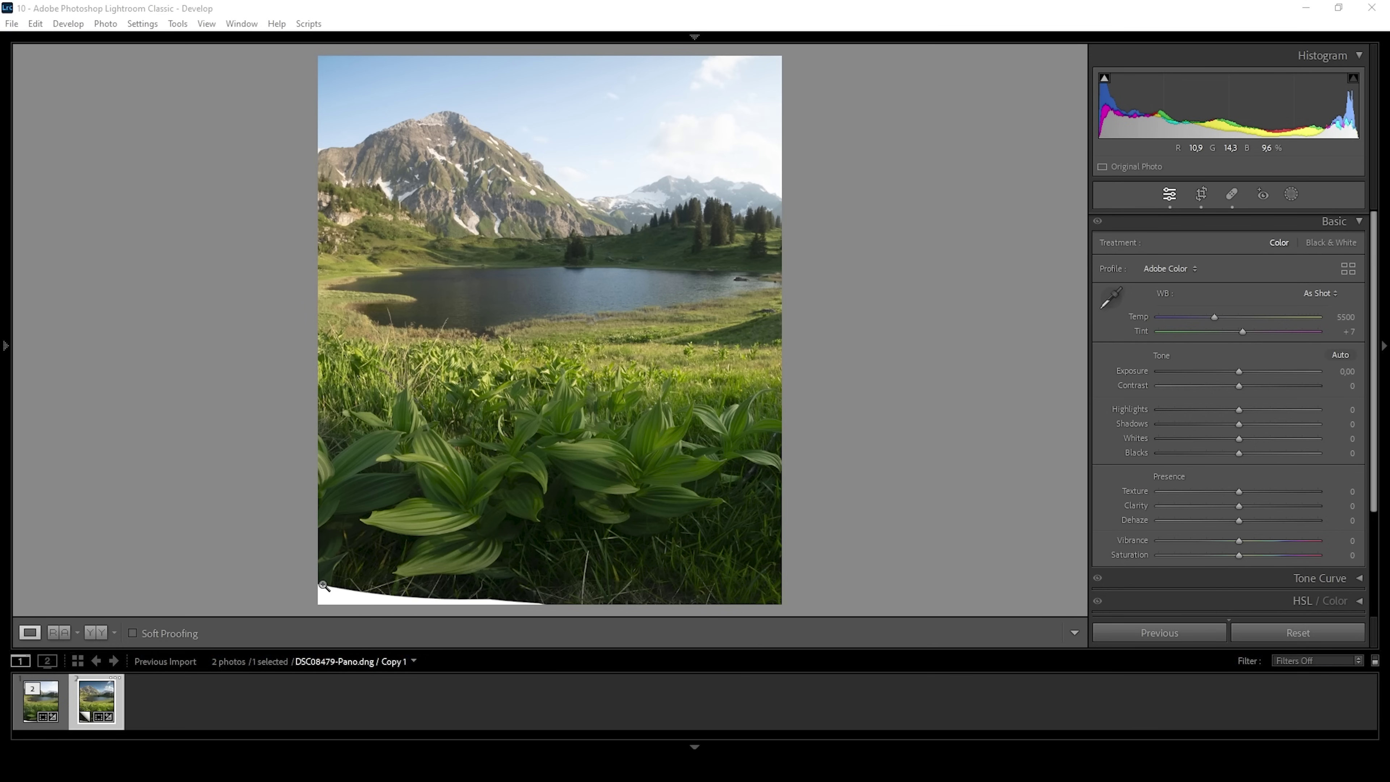
Step: Assign the Adobe Standard profile to the photo and set the exposure to +0.20
{"action": "left_click", "coordinate": [1195, 268]}
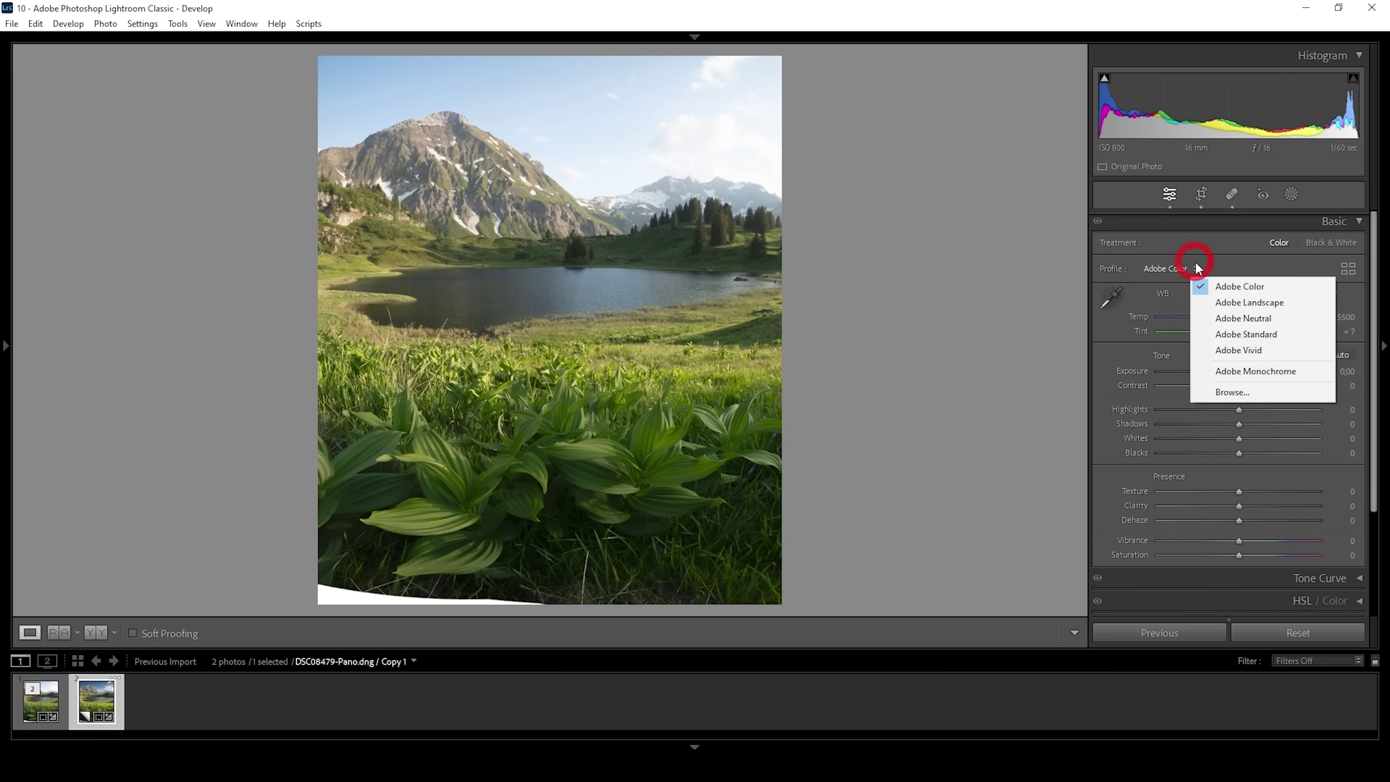
{"action": "left_click", "coordinate": [1231, 336]}
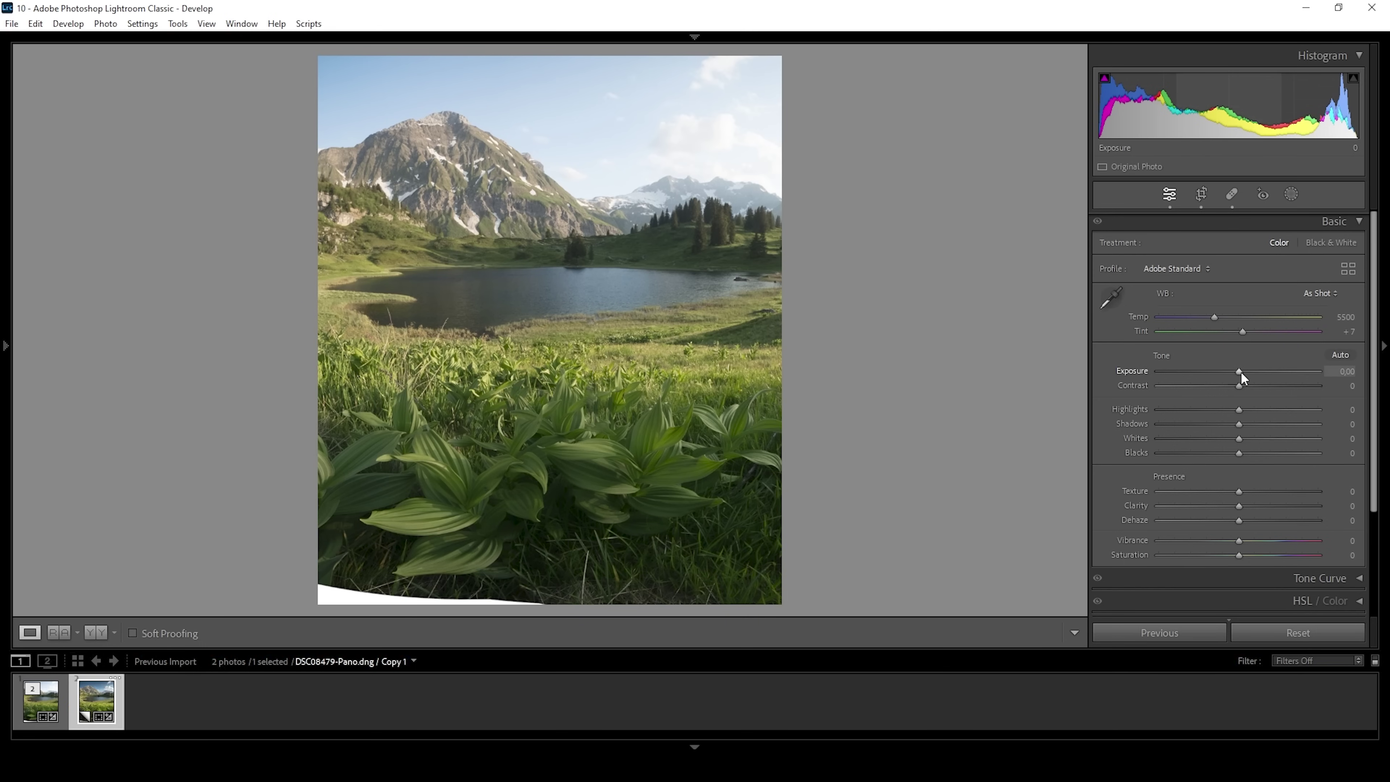
{"action": "left_click_drag", "start_coordinate": [1238, 371], "coordinate": [1241, 372]}
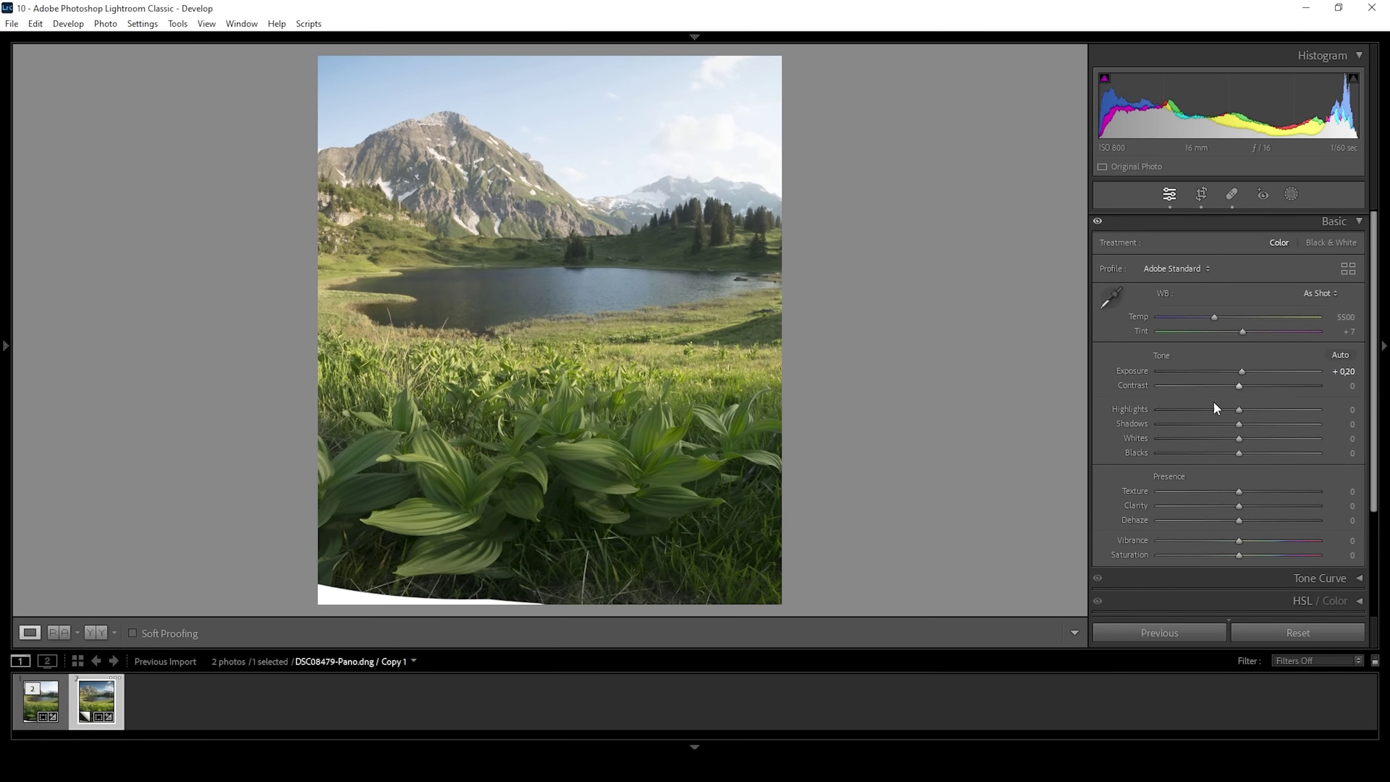
Step: Balance the photo's tones with highlights at -100, shadows at -24, whites at +29 and blacks at +28
{"action": "left_click_drag", "start_coordinate": [1239, 409], "coordinate": [1067, 405]}
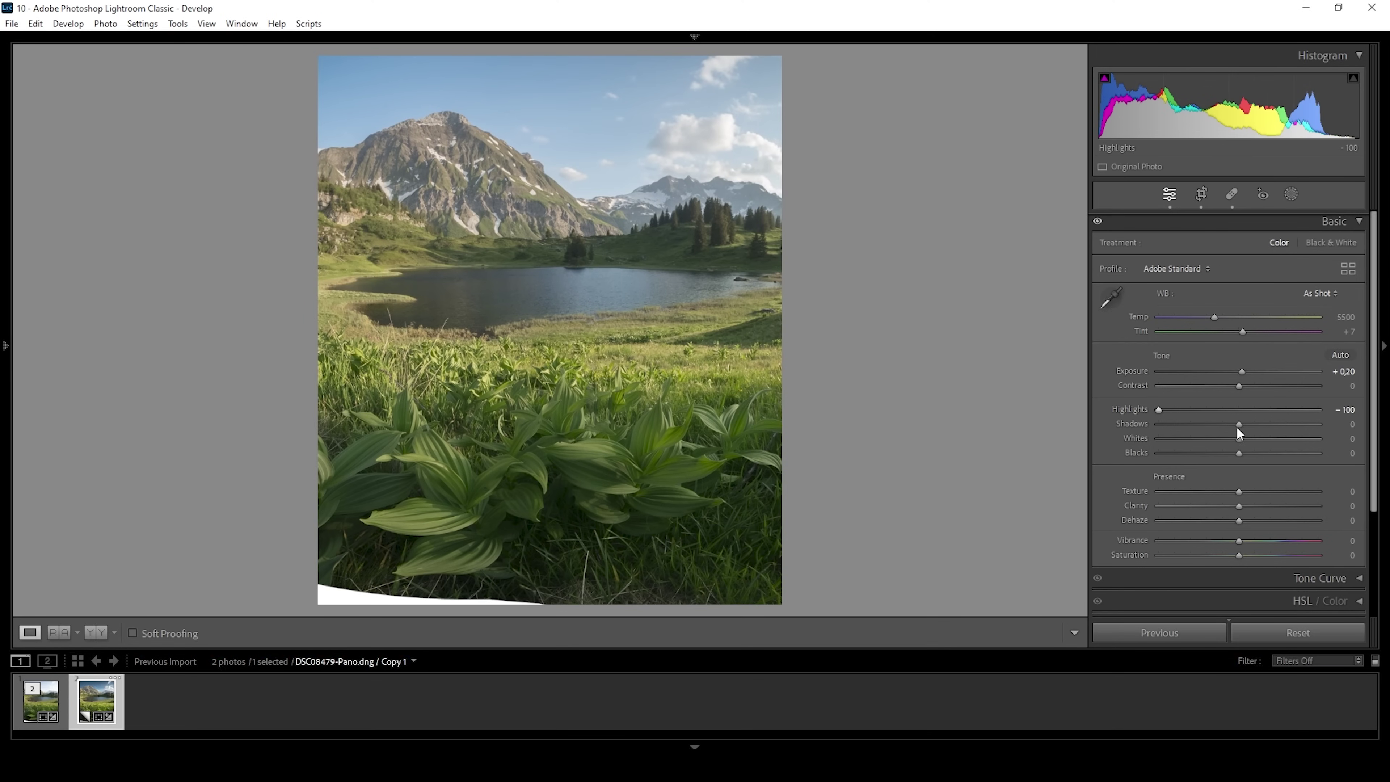
{"action": "mouse_move", "coordinate": [1238, 439]}
{"action": "left_mouse_down"}
{"action": "mouse_move", "coordinate": [1262, 439]}
{"action": "mouse_move", "coordinate": [1219, 423]}
{"action": "left_mouse_up"}
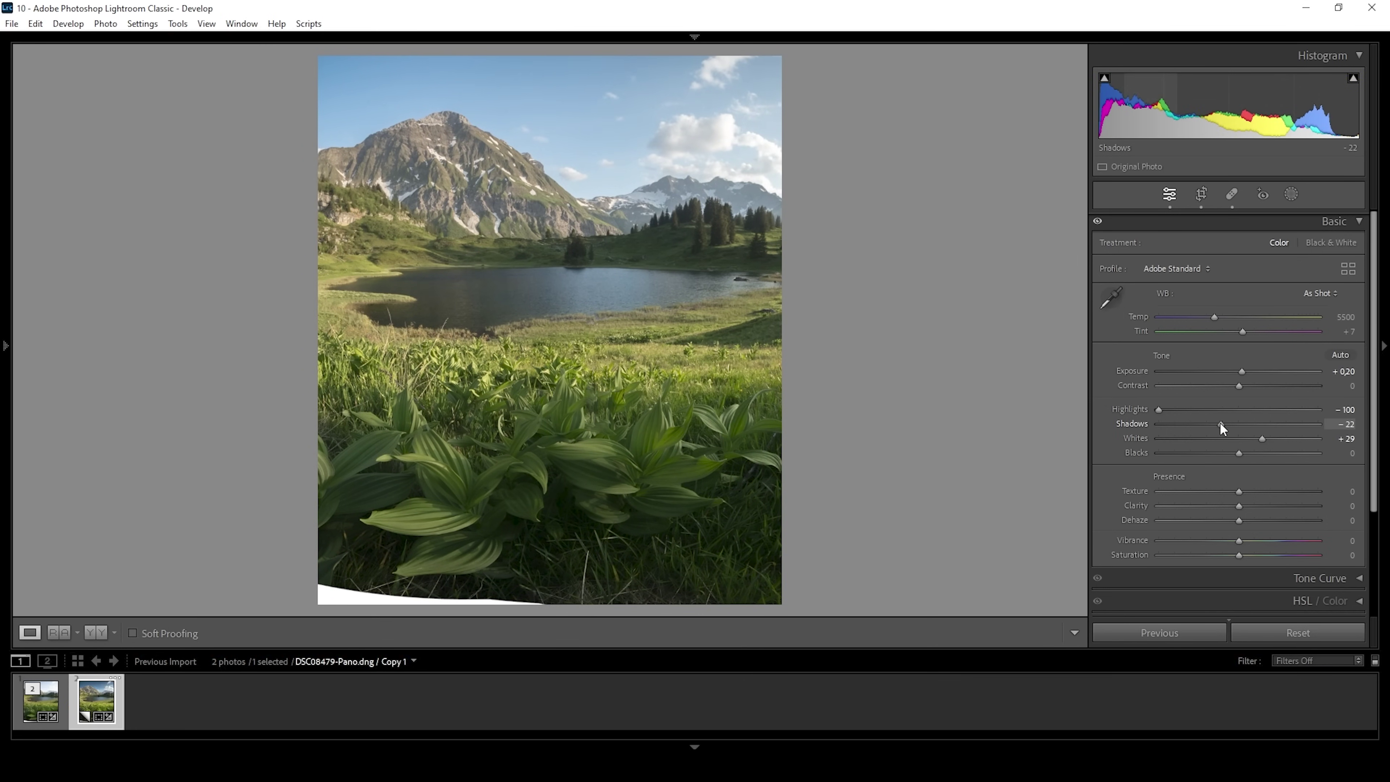
{"action": "left_click_drag", "start_coordinate": [1245, 453], "coordinate": [1262, 452]}
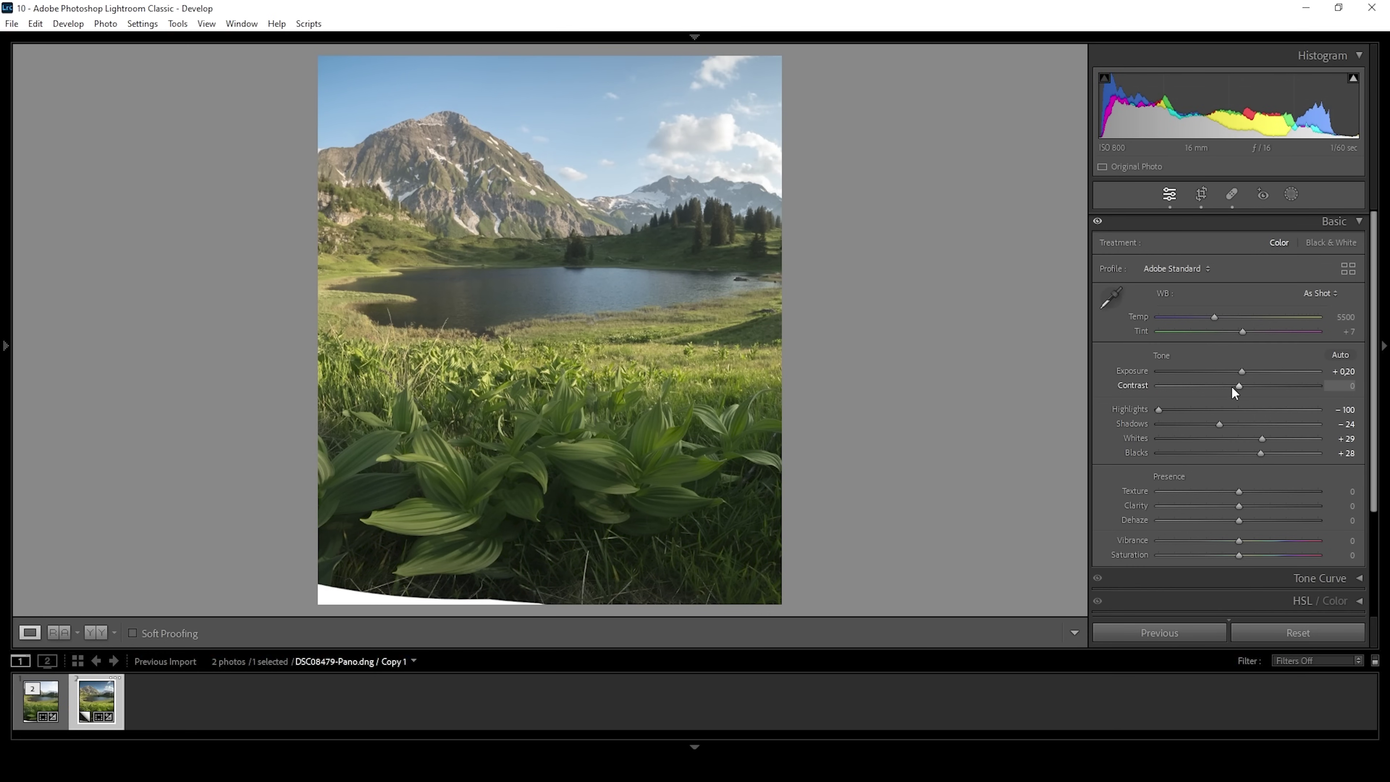
Step: Set contrast to +5, texture to +15, clarity to +6, dehaze to +9 and vibrance to +13
{"action": "left_click_drag", "start_coordinate": [1236, 387], "coordinate": [1240, 386]}
{"action": "left_click_drag", "start_coordinate": [1240, 491], "coordinate": [1246, 539]}
{"action": "left_click", "coordinate": [1241, 506]}
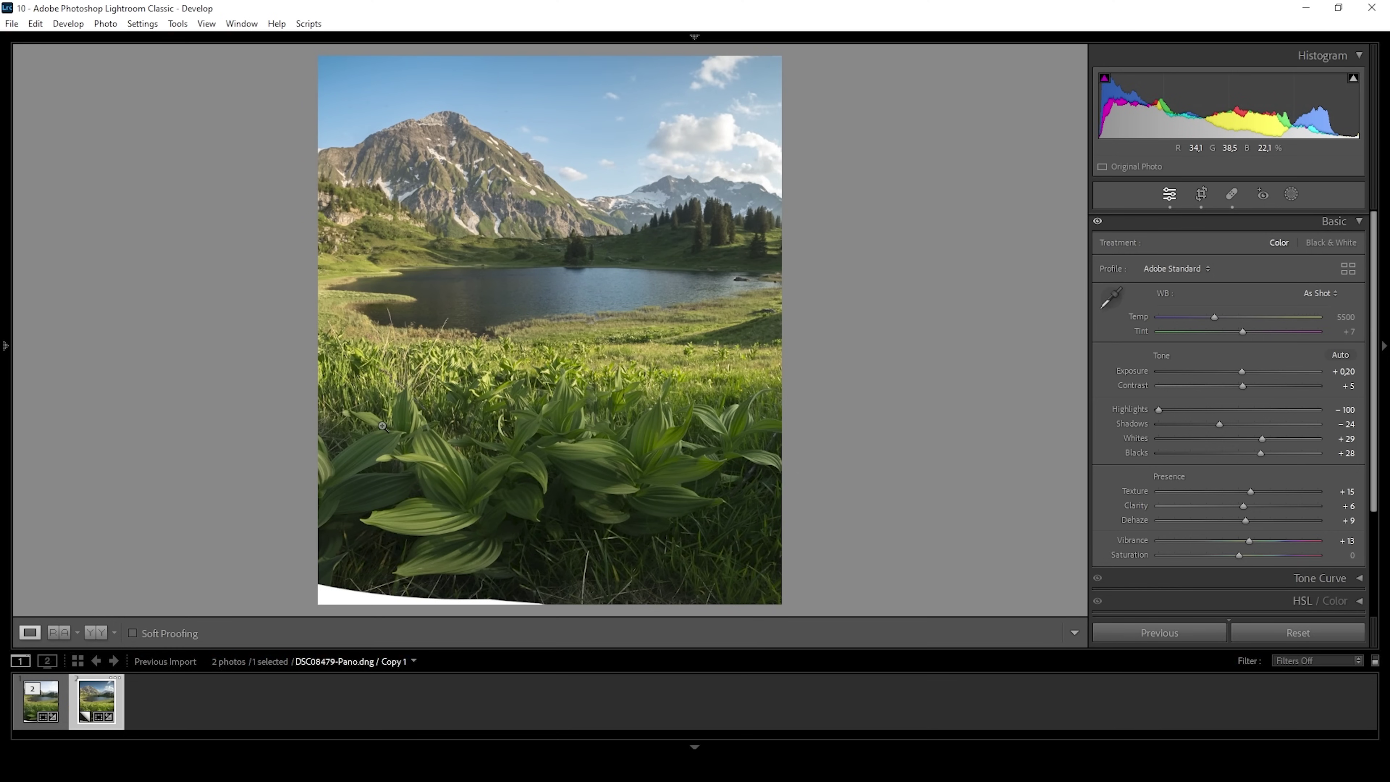
Step: Compare the edited photo side by side with the reference photo, and return to the single-image view
{"action": "left_click", "coordinate": [57, 633]}
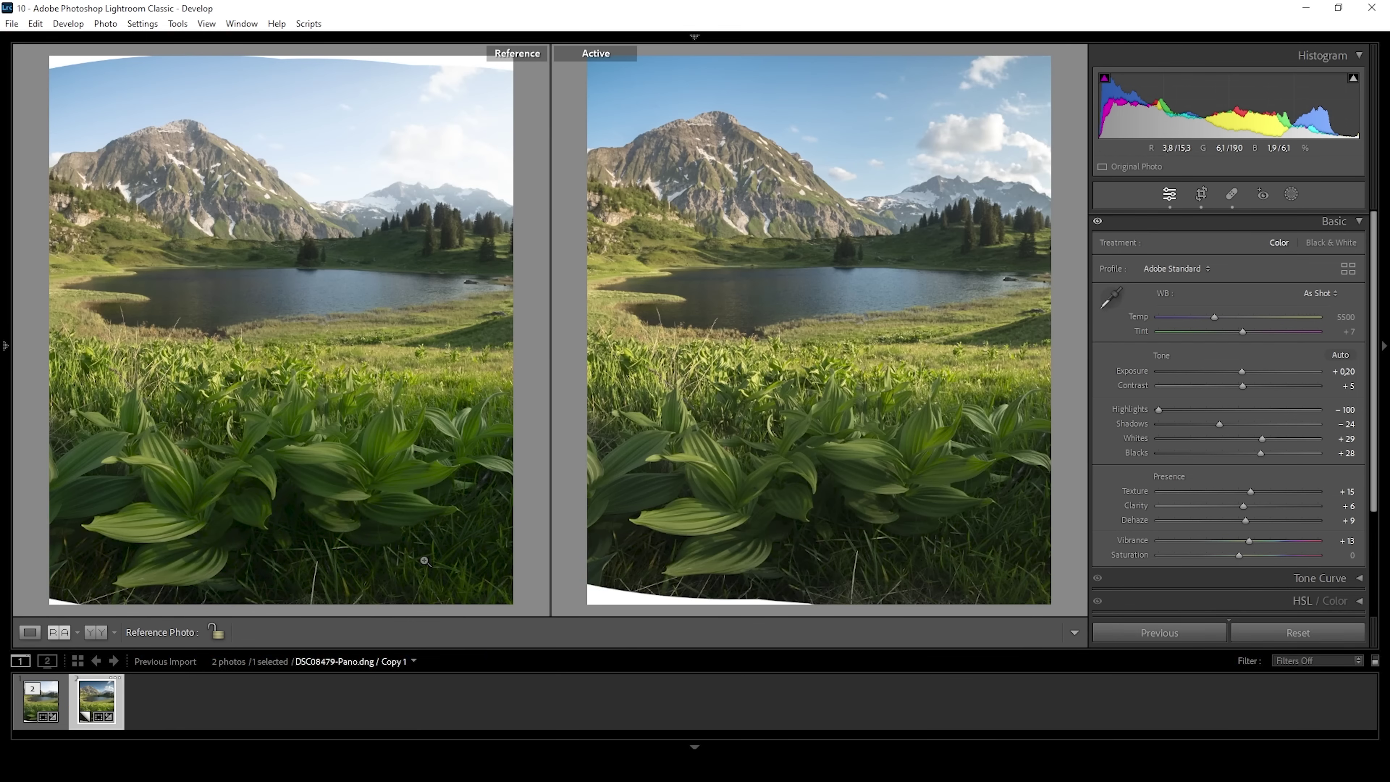
{"action": "left_click", "coordinate": [34, 637]}
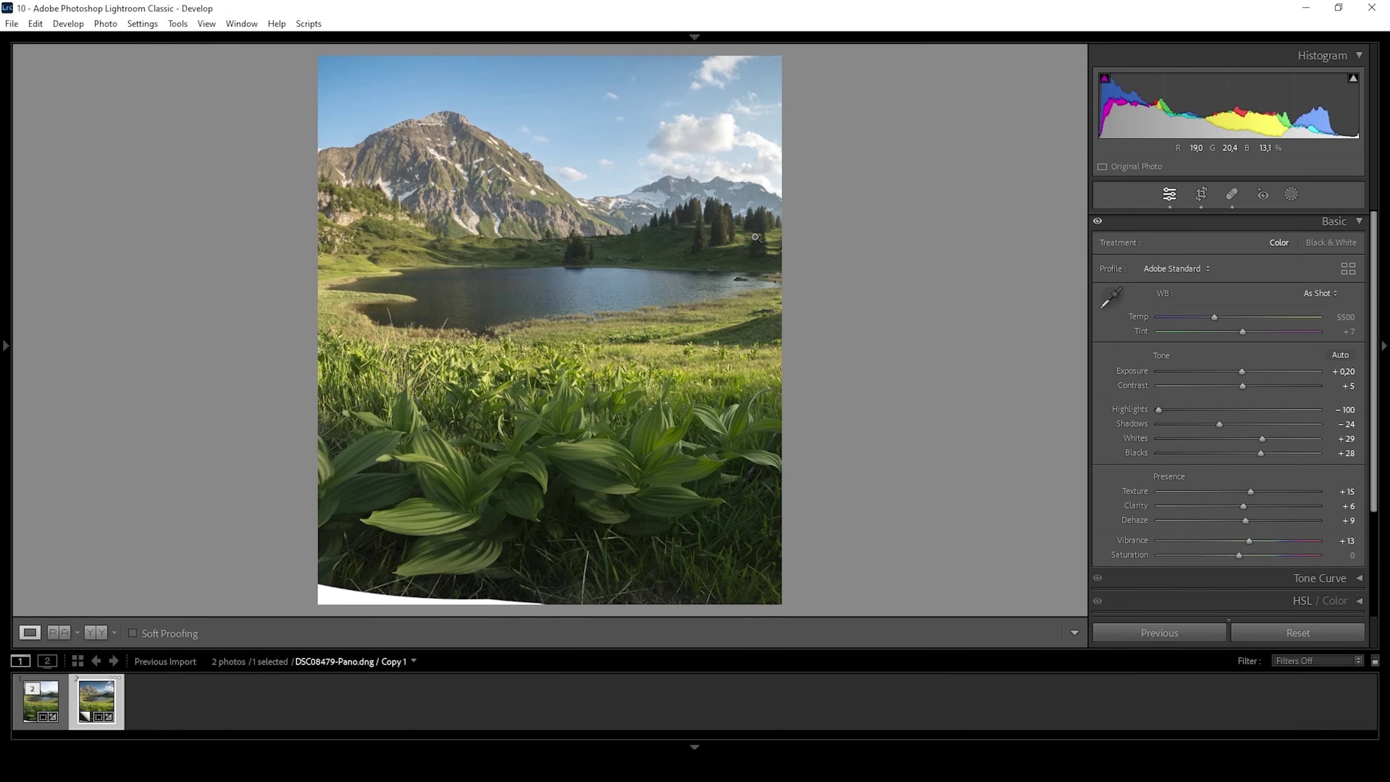
Step: Create a Color Range mask sampled from the blue sky above the mountain and set its refine amount to 45
{"action": "left_click", "coordinate": [1290, 194]}
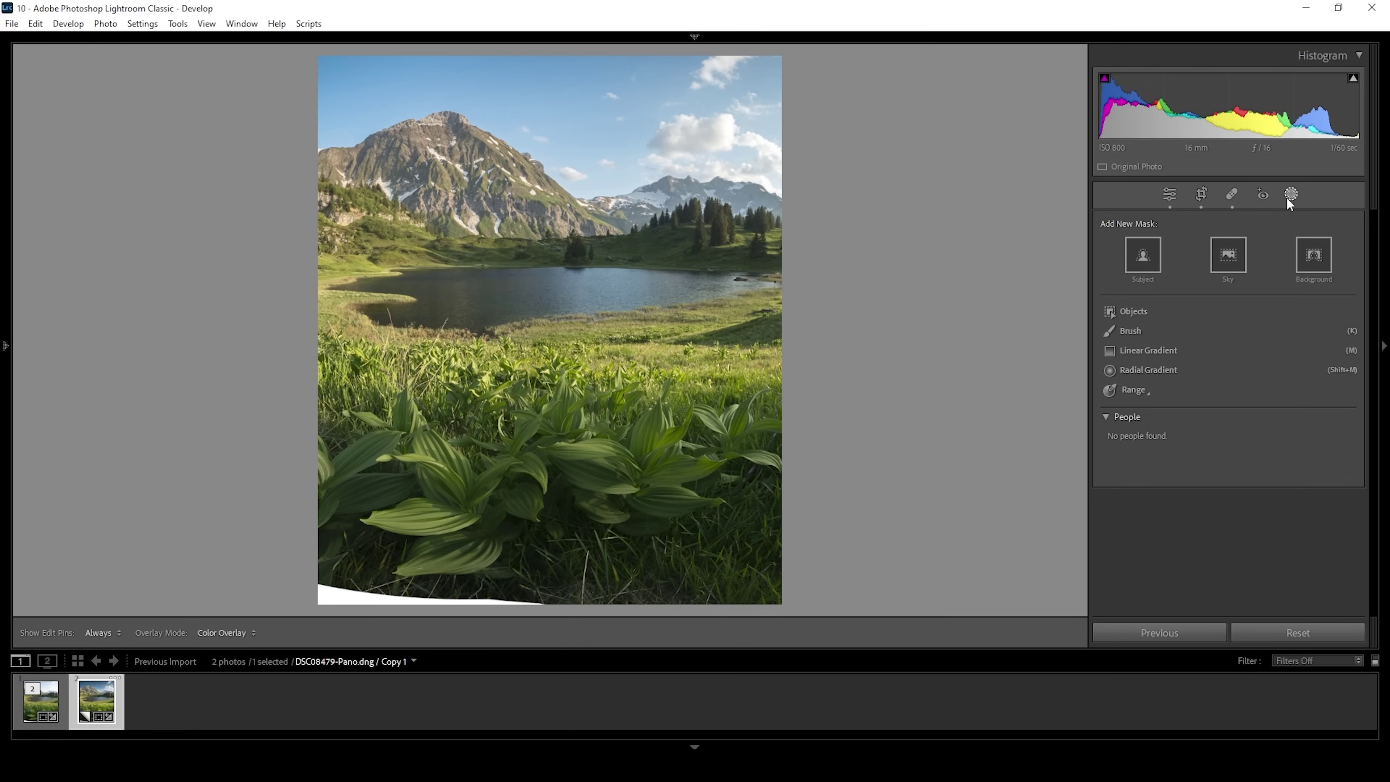
{"action": "left_click", "coordinate": [1294, 252]}
{"action": "left_click", "coordinate": [1141, 390]}
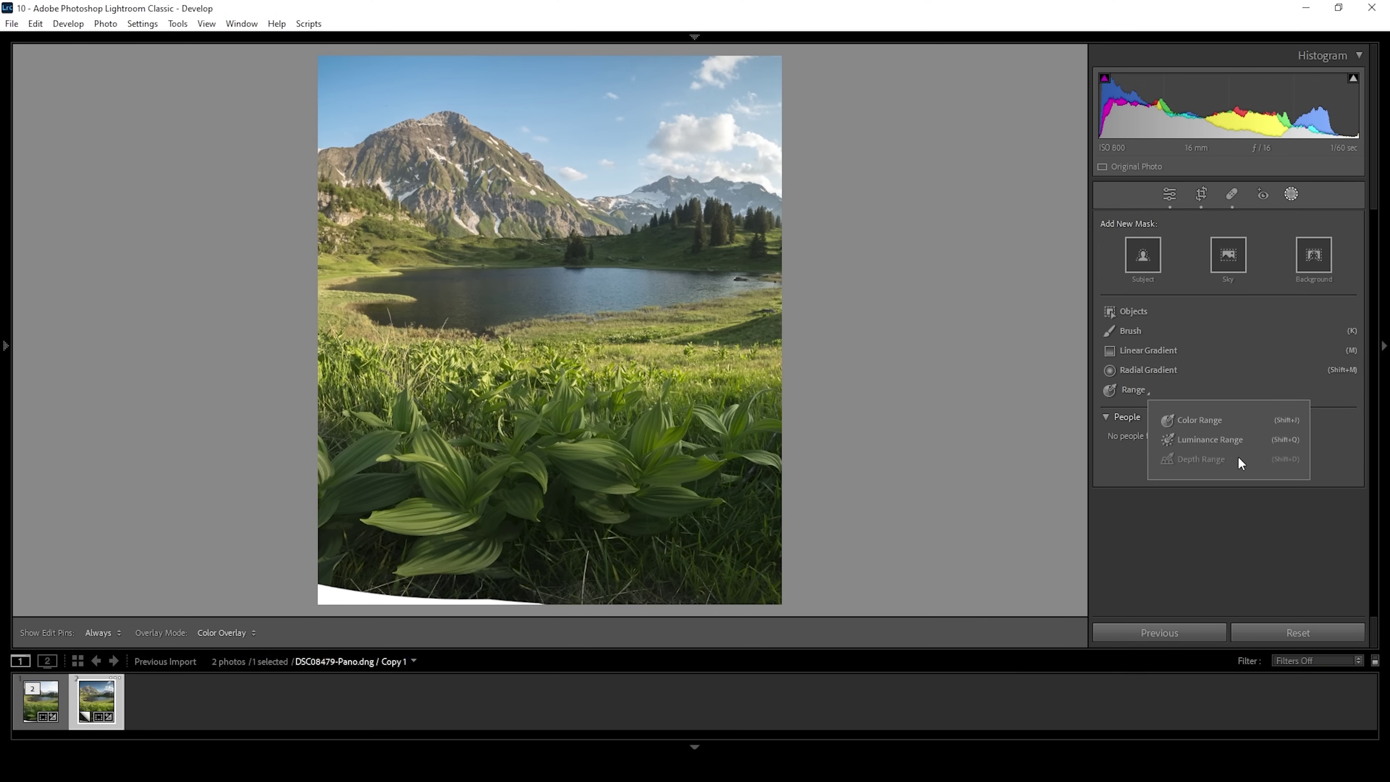
{"action": "left_click", "coordinate": [1213, 424]}
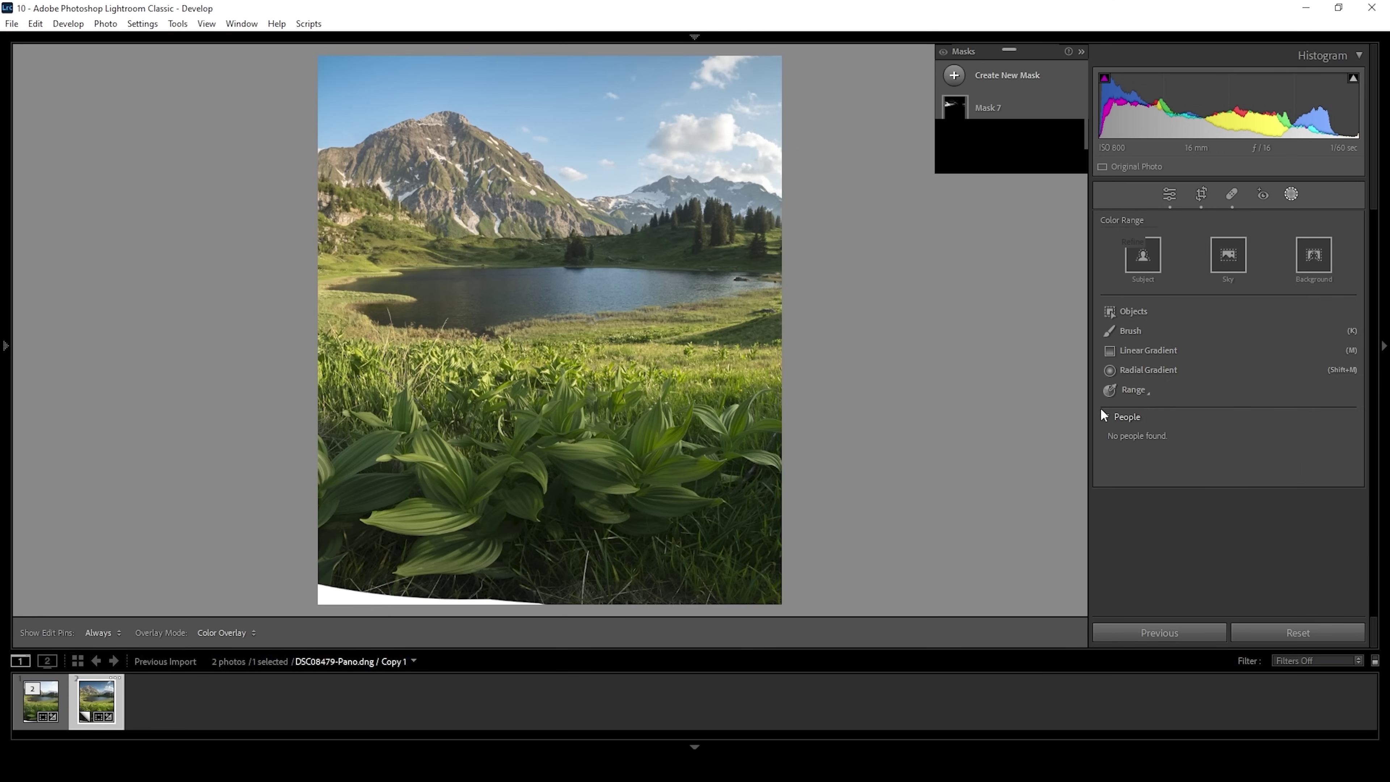
{"action": "left_click", "coordinate": [461, 79]}
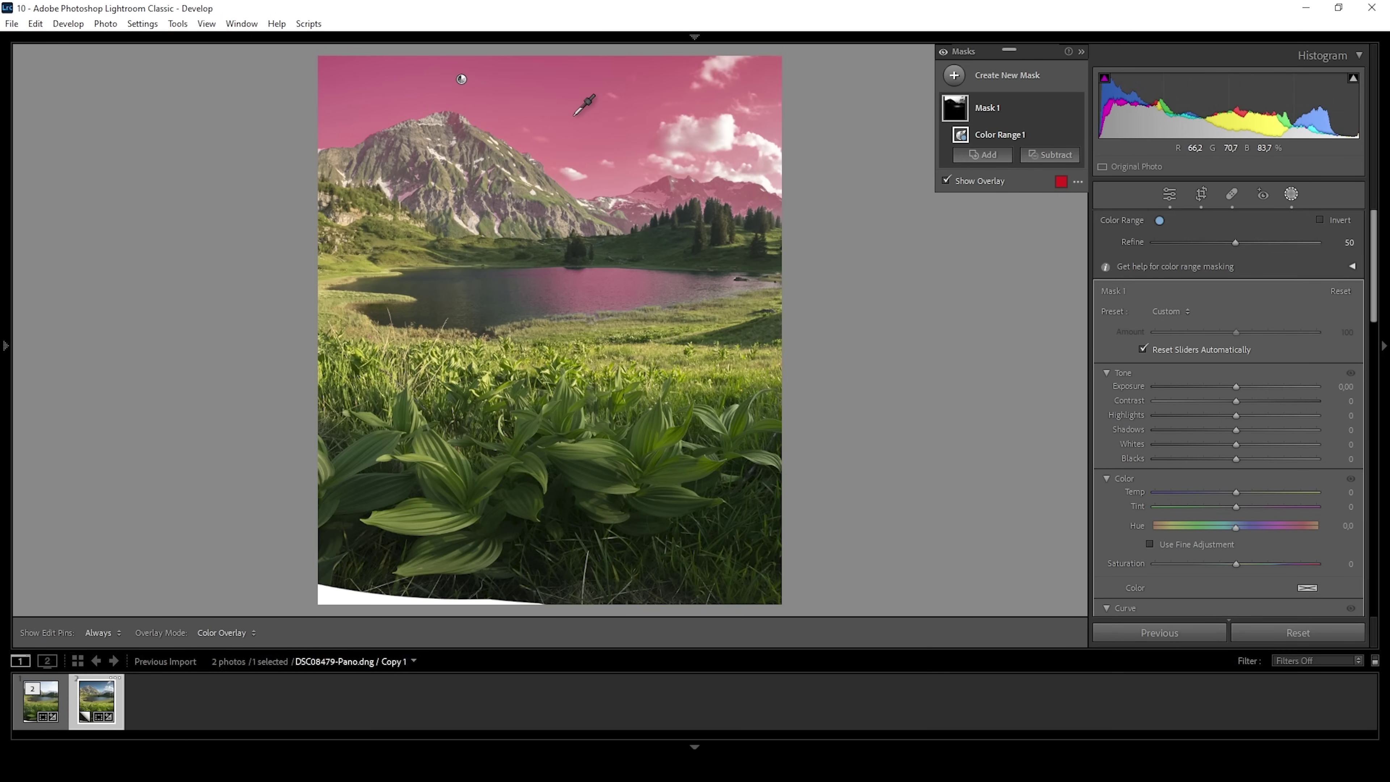
{"action": "mouse_move", "coordinate": [1233, 241]}
{"action": "left_mouse_down"}
{"action": "mouse_move", "coordinate": [1253, 241]}
{"action": "mouse_move", "coordinate": [1236, 241]}
{"action": "left_mouse_up"}
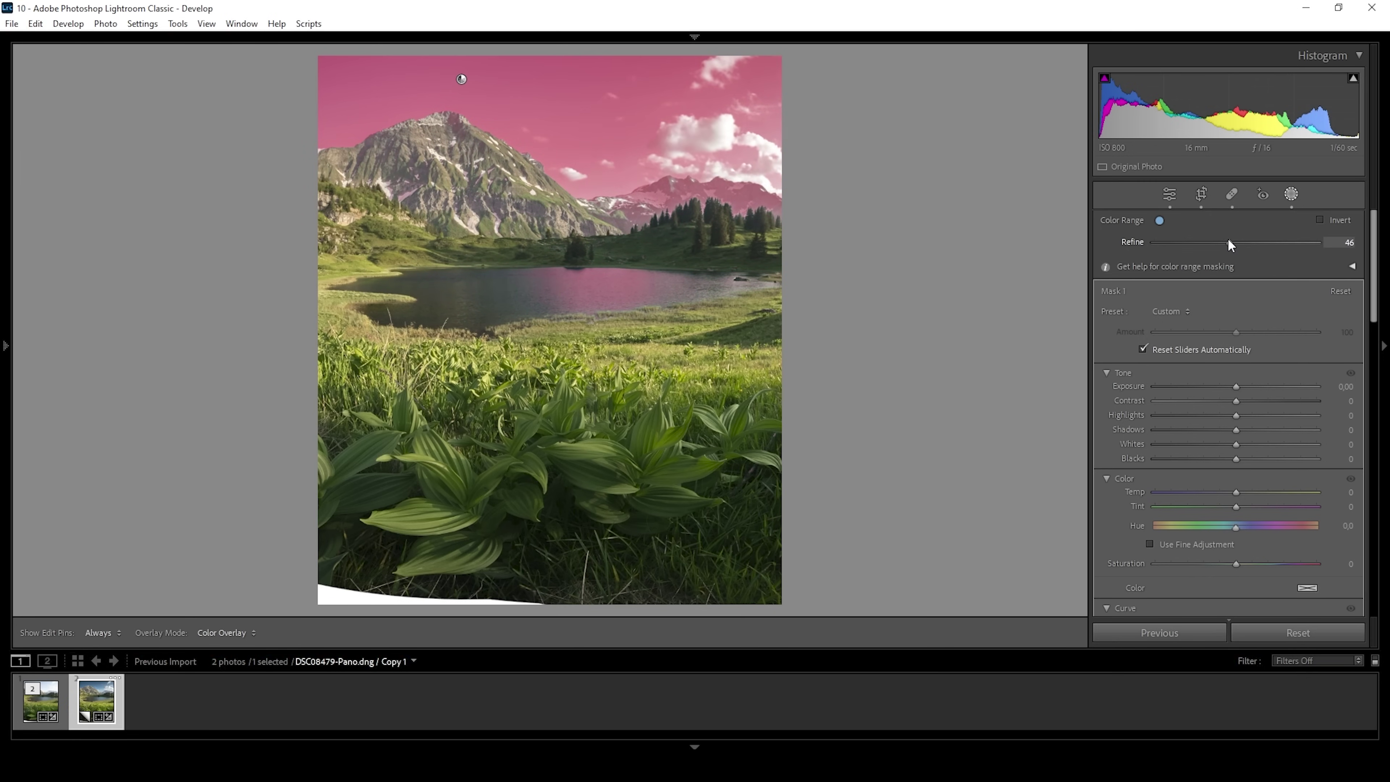
{"action": "left_click_drag", "start_coordinate": [1228, 242], "coordinate": [1227, 242]}
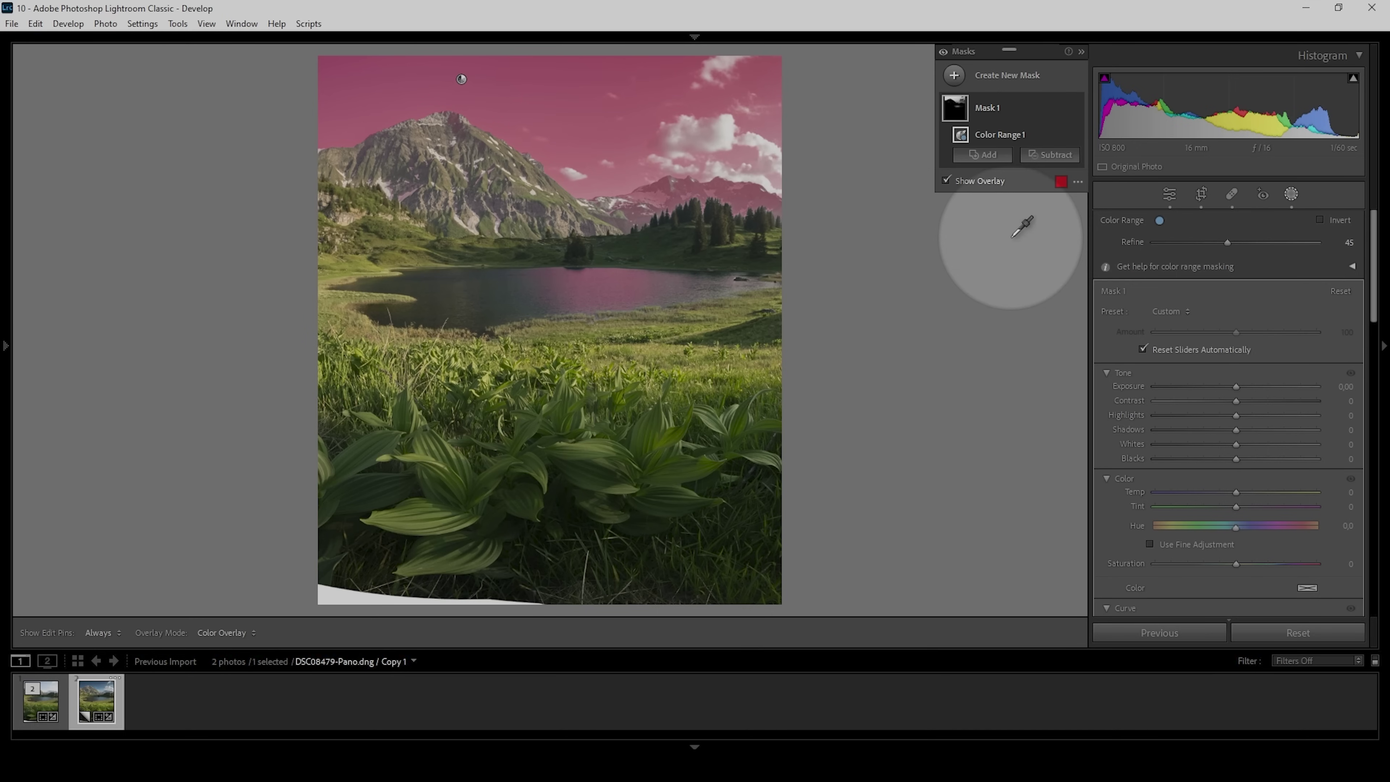
Step: Subtract a slanted linear gradient, drawn from the lake up past the photo's upper edge, from the sky mask and set the exposure to -0.93
{"action": "left_click", "coordinate": [1046, 159]}
{"action": "left_click", "coordinate": [1069, 315]}
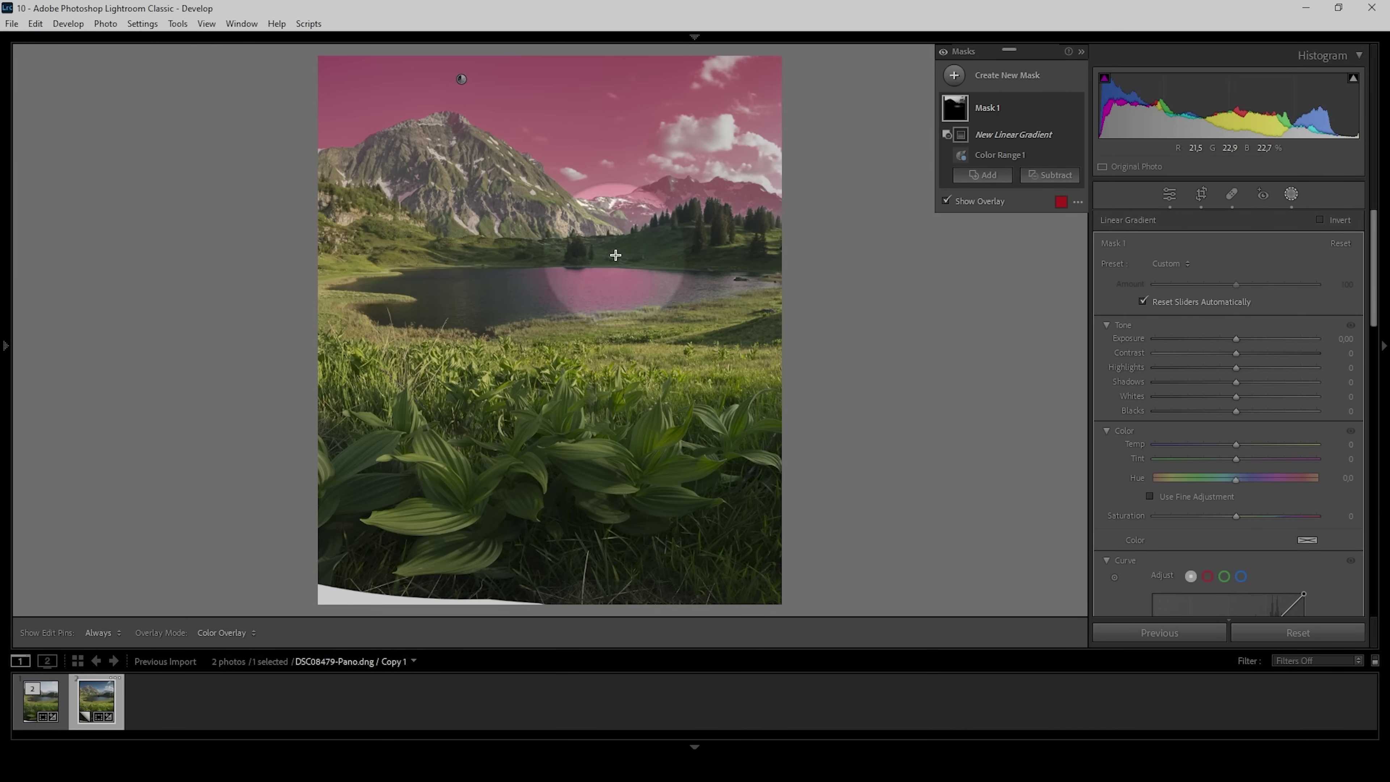
{"action": "left_click_drag", "start_coordinate": [626, 258], "coordinate": [549, 6]}
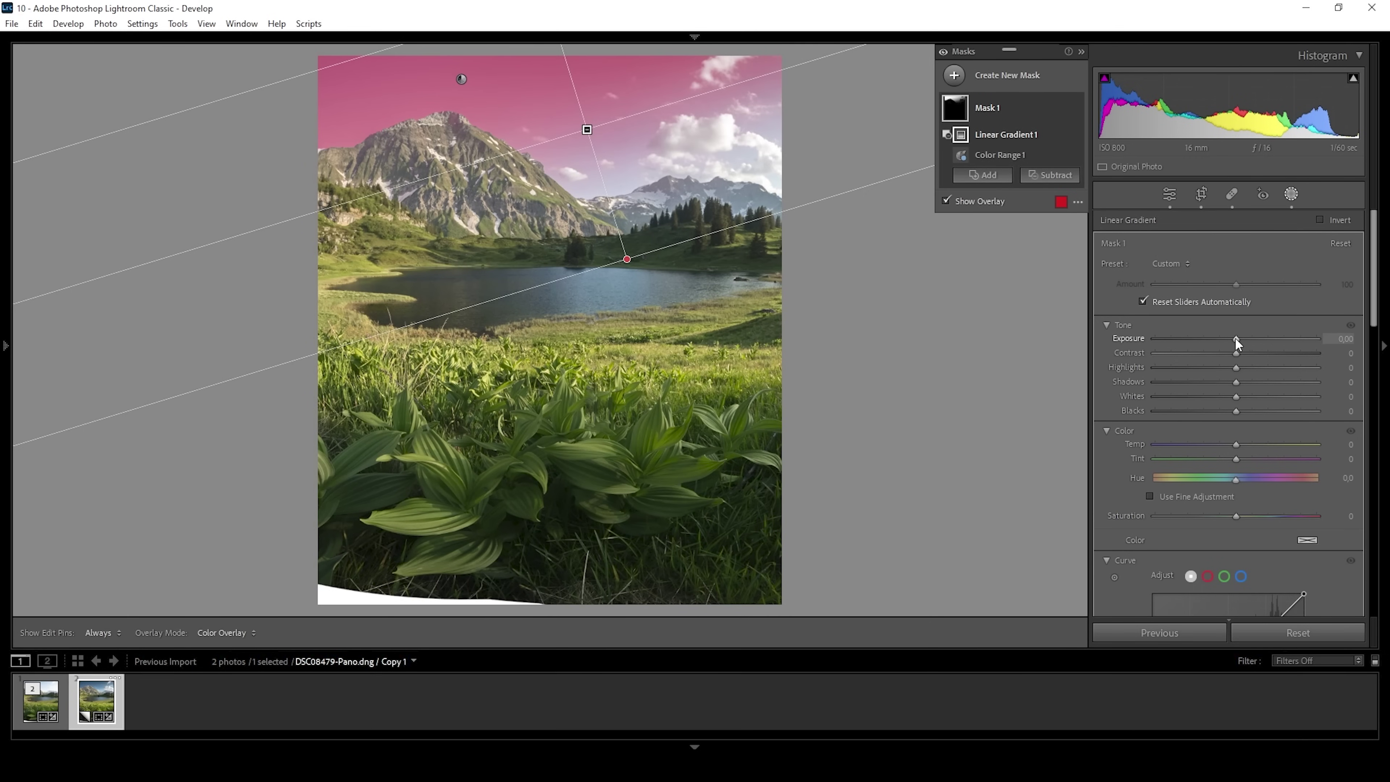
{"action": "left_click_drag", "start_coordinate": [1235, 338], "coordinate": [1219, 338]}
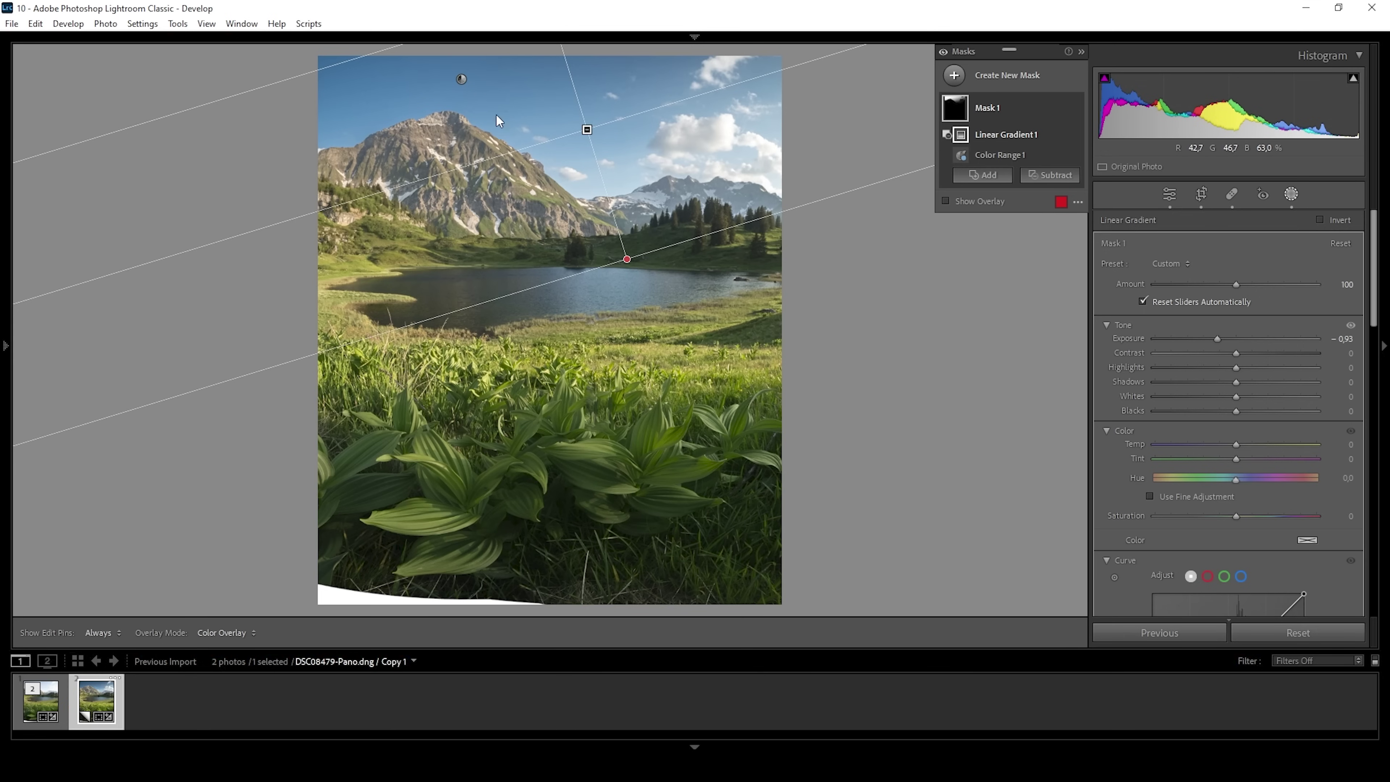
Step: Create a second Color Range mask sampled from the blue sky in the photo's upper left corner
{"action": "left_click", "coordinate": [954, 75]}
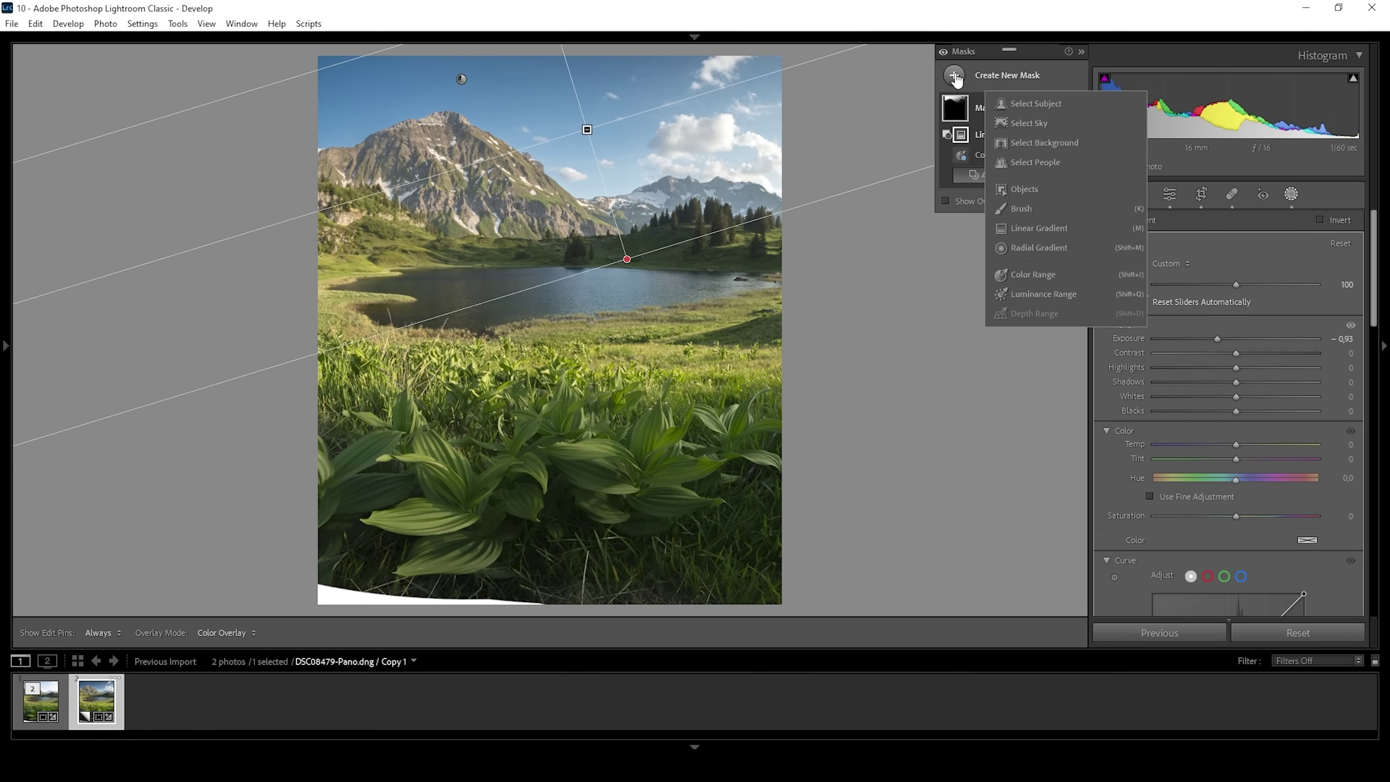
{"action": "left_click", "coordinate": [1048, 278]}
{"action": "left_click", "coordinate": [370, 74]}
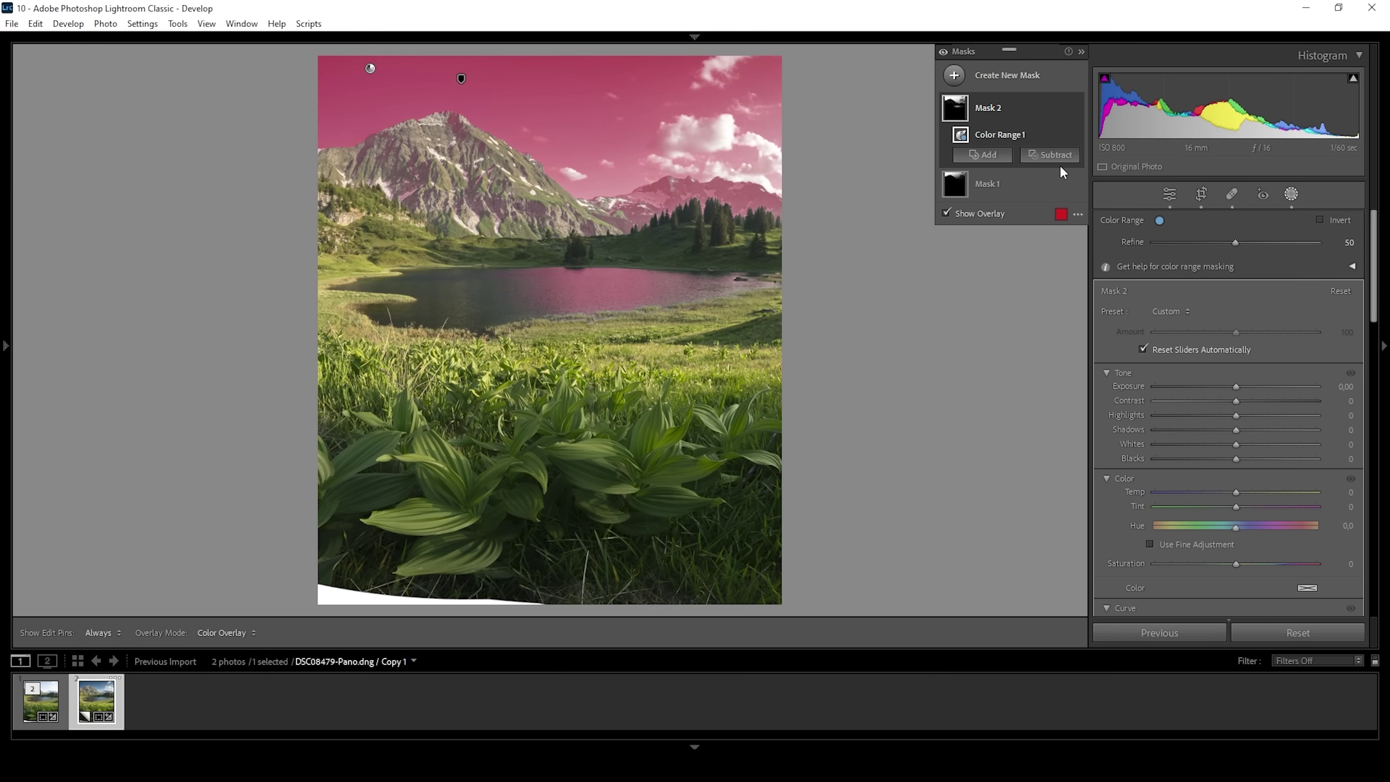
Step: Subtract a slanted linear gradient, starting on the mountain's slope, from the second sky mask and set the mask's exposure to -0.82
{"action": "left_click", "coordinate": [1056, 155]}
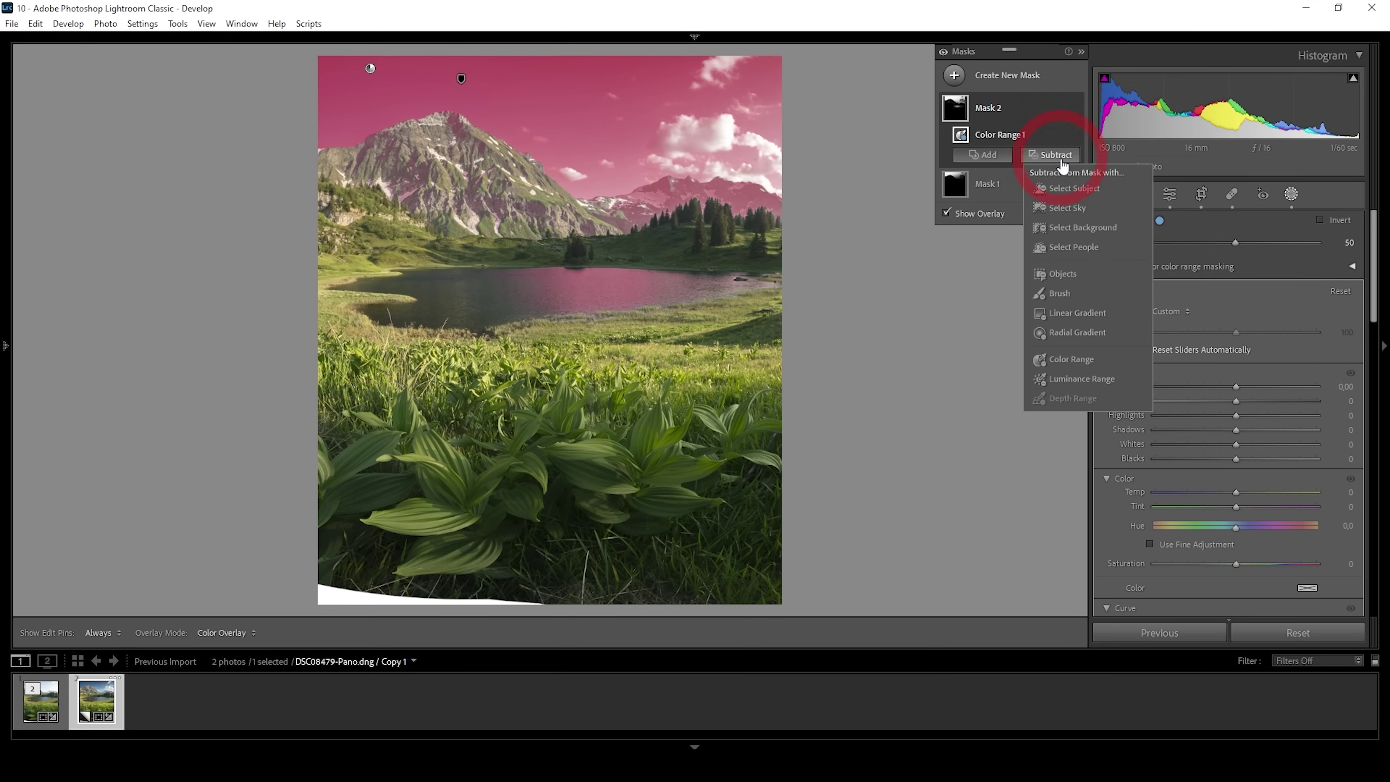
{"action": "left_click", "coordinate": [1085, 318]}
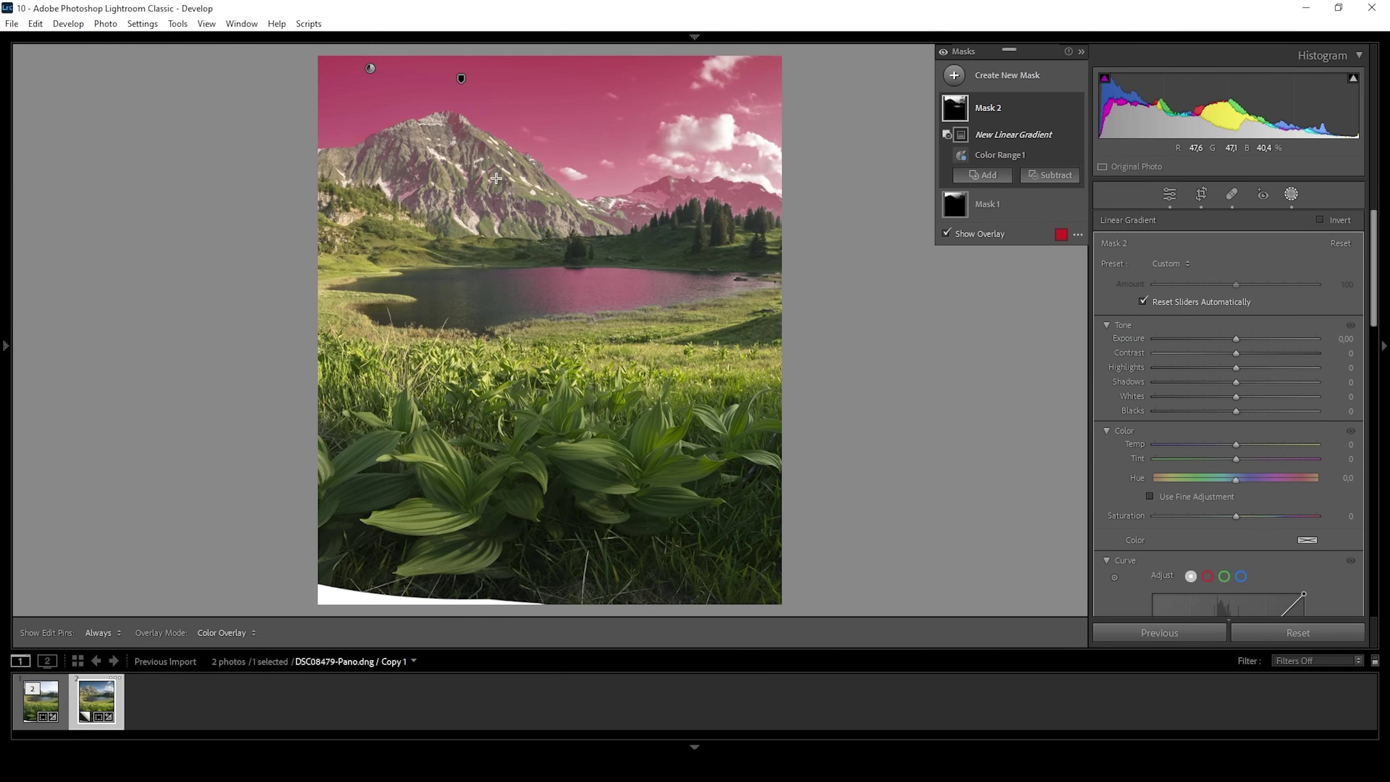
{"action": "left_click_drag", "start_coordinate": [481, 172], "coordinate": [431, 2]}
{"action": "left_click_drag", "start_coordinate": [477, 172], "coordinate": [487, 195]}
{"action": "left_click_drag", "start_coordinate": [1236, 336], "coordinate": [1219, 335]}
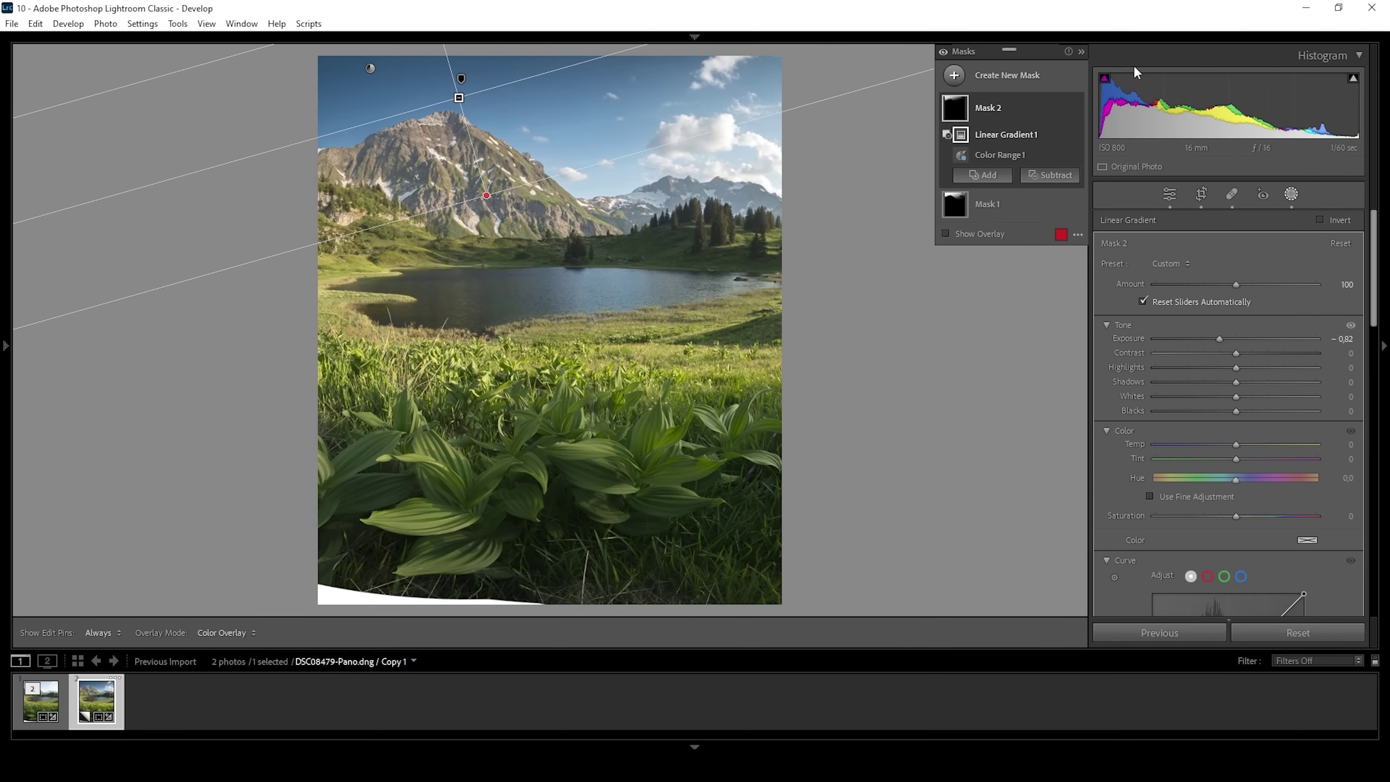
Step: Compare the photo without and with all mask adjustments
{"action": "left_click", "coordinate": [944, 51]}
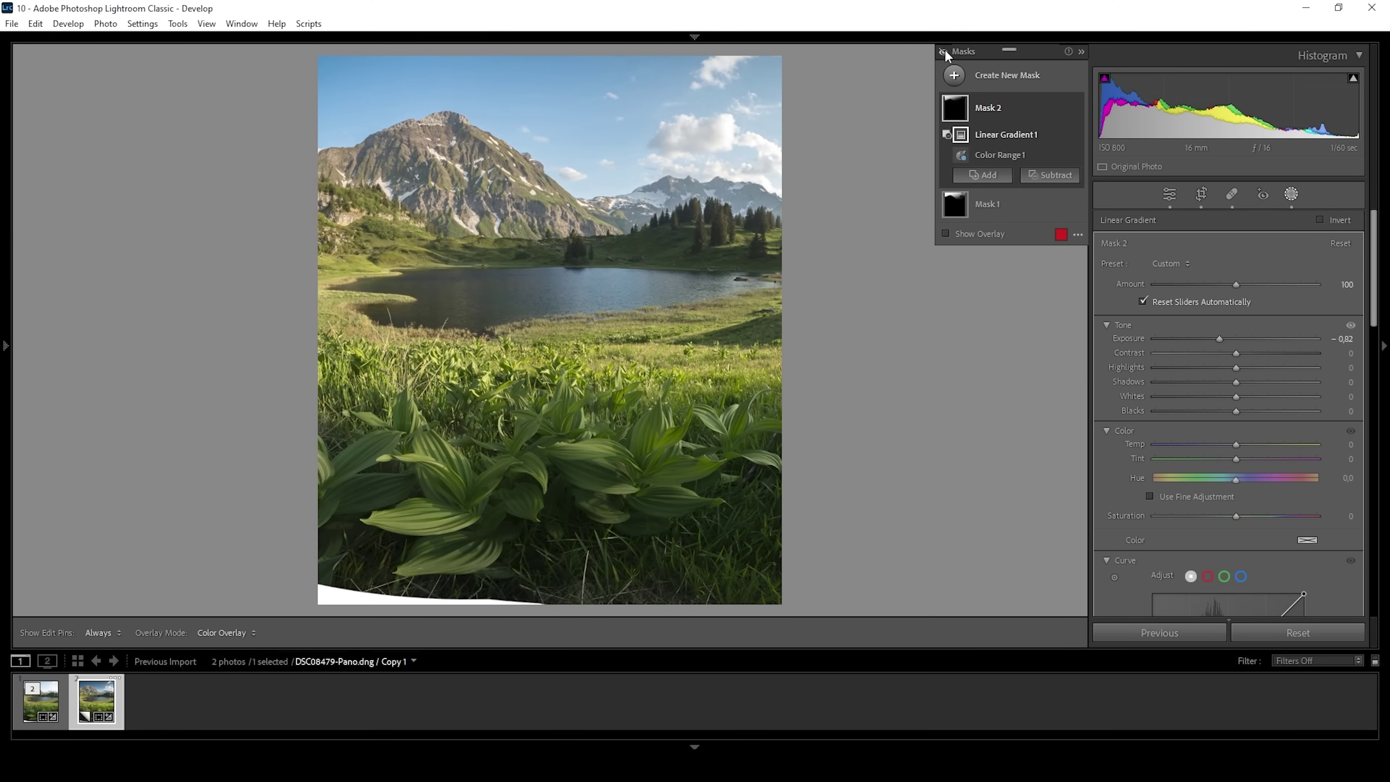
{"action": "left_click", "coordinate": [945, 50]}
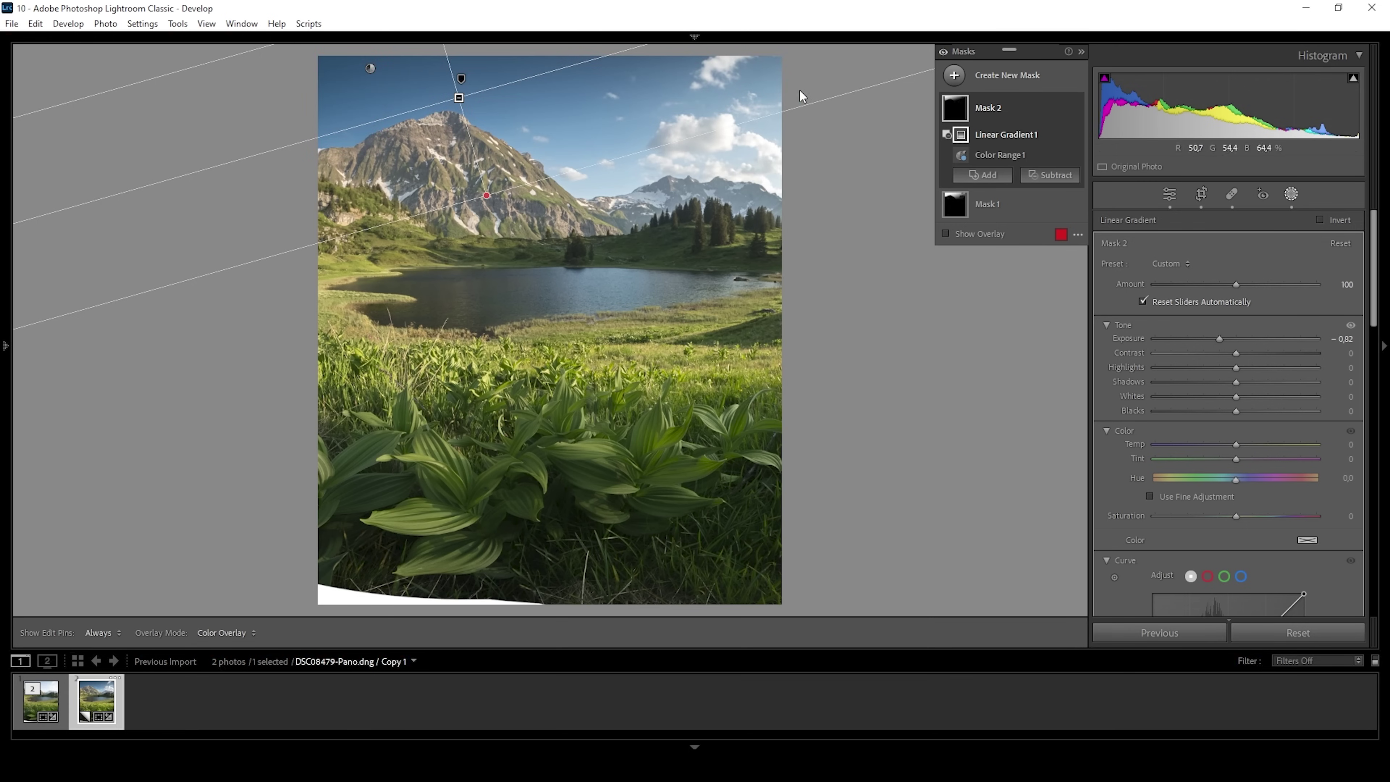
Step: Create a Luminance Range mask sampled from a bright leaf in the foreground plants
{"action": "mouse_move", "coordinate": [945, 98]}
{"action": "left_click", "coordinate": [955, 77]}
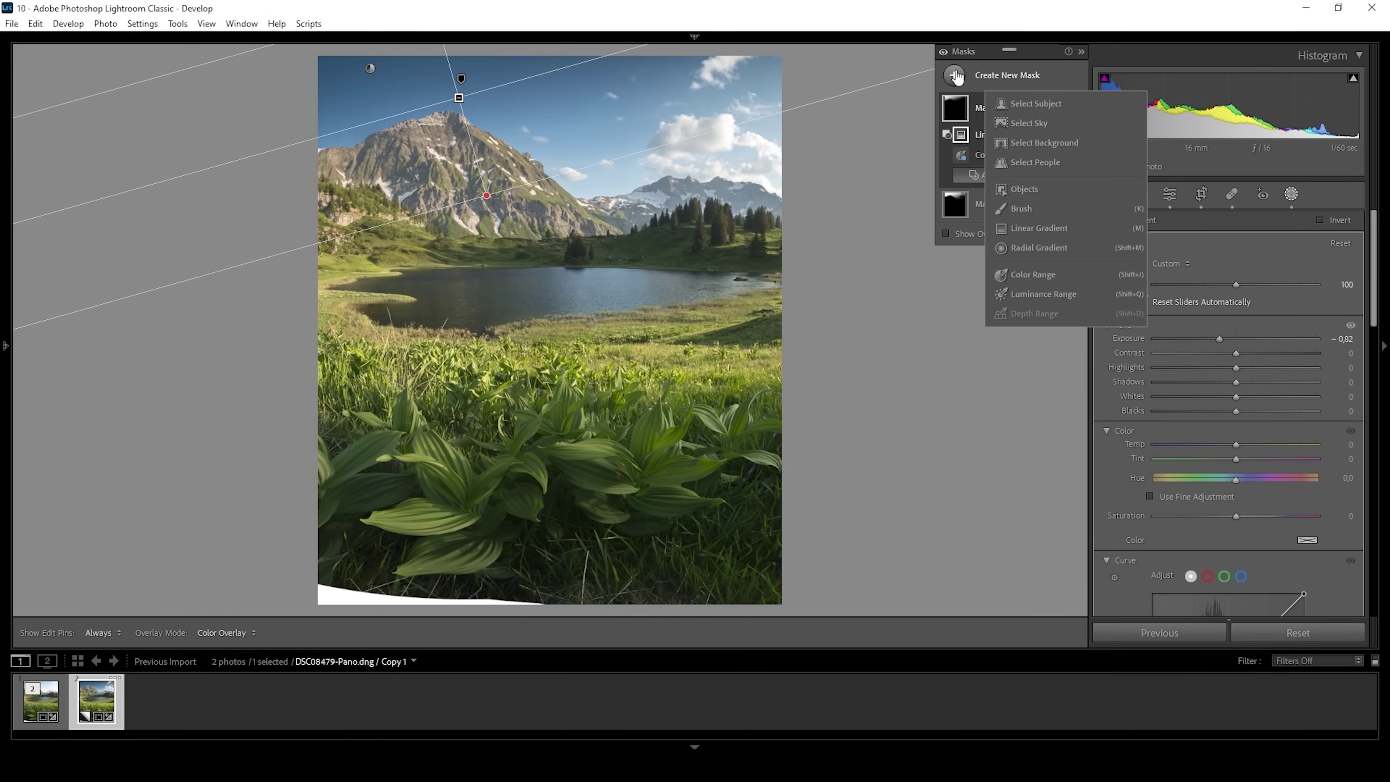
{"action": "left_click", "coordinate": [1027, 293]}
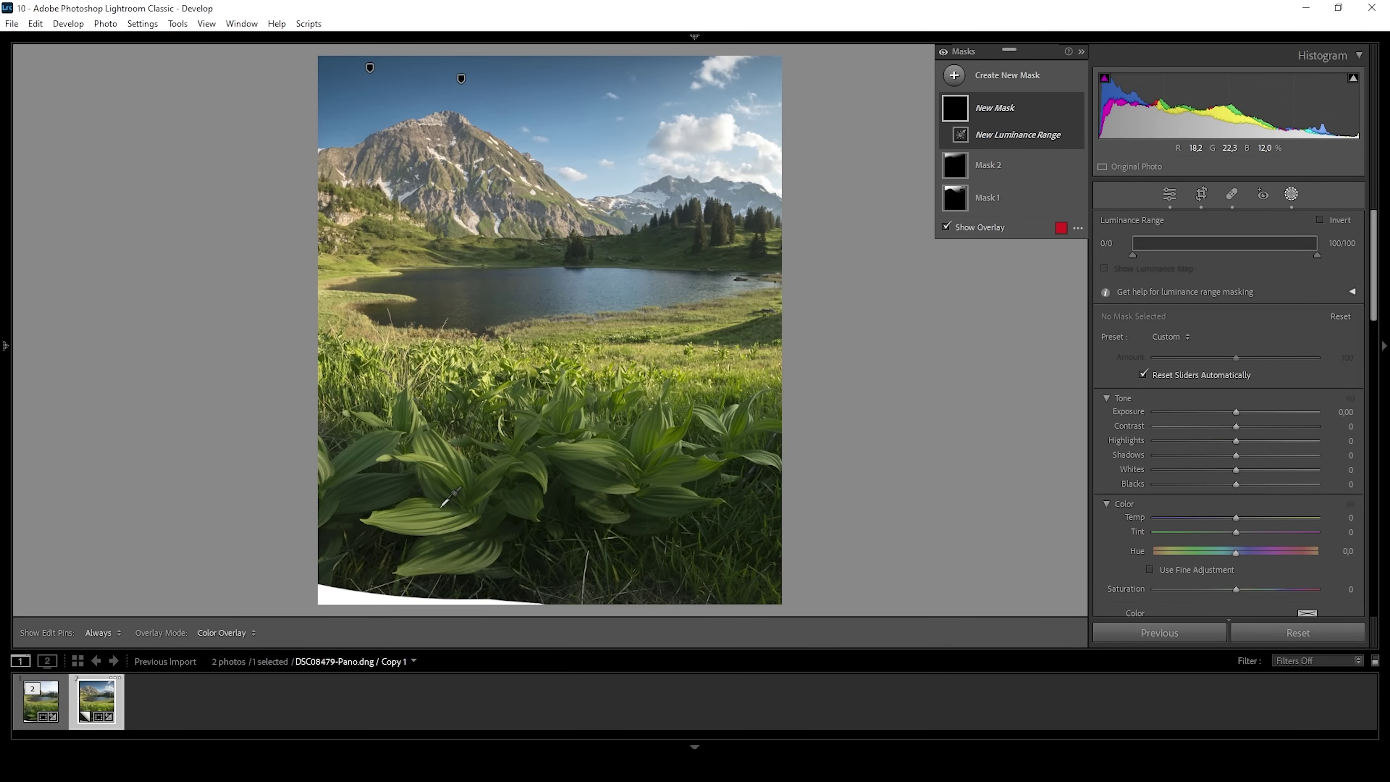
{"action": "left_click", "coordinate": [409, 525]}
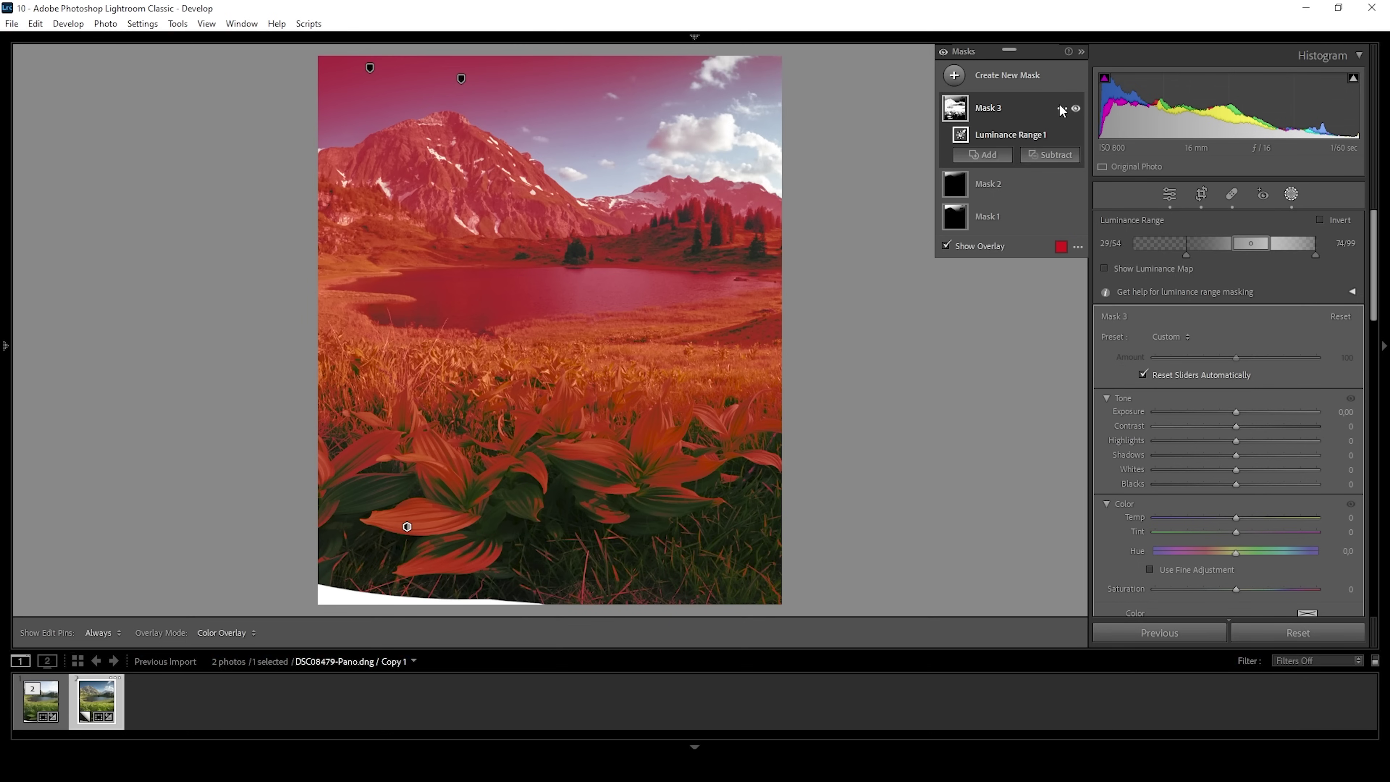
Step: Intersect the luminance mask with a wide, slightly tilted radial gradient that covers the foreground plants
{"action": "left_click", "coordinate": [1062, 110]}
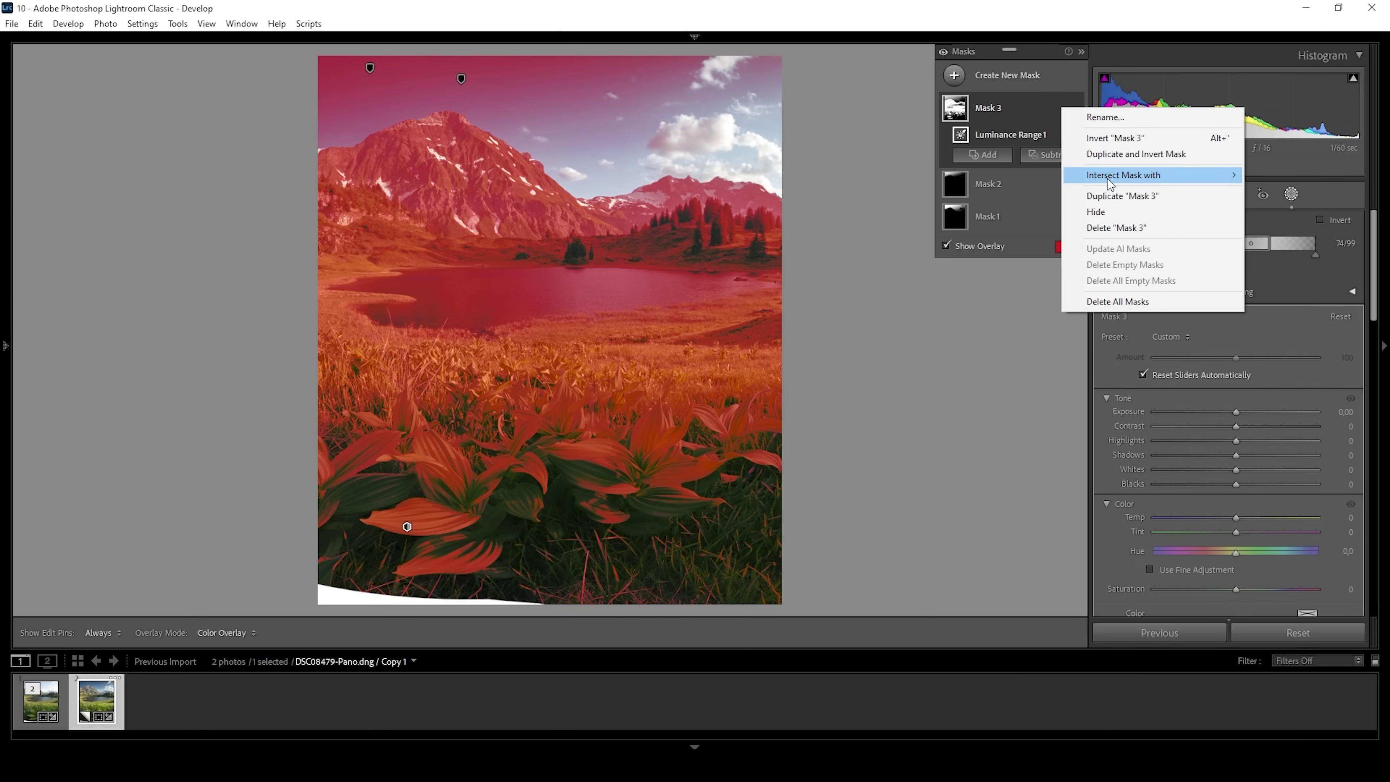
{"action": "mouse_move", "coordinate": [1110, 183]}
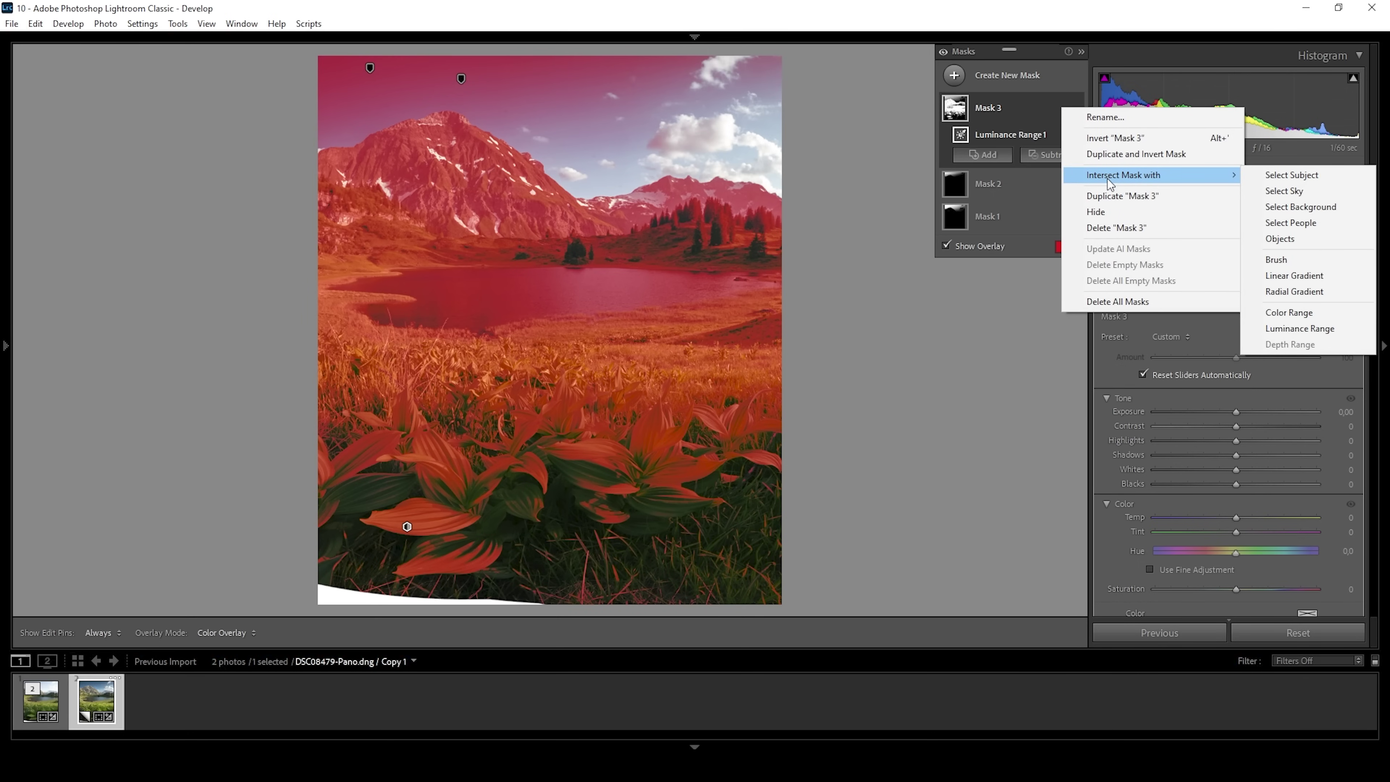
{"action": "left_click", "coordinate": [1281, 299]}
{"action": "left_click_drag", "start_coordinate": [513, 459], "coordinate": [825, 578]}
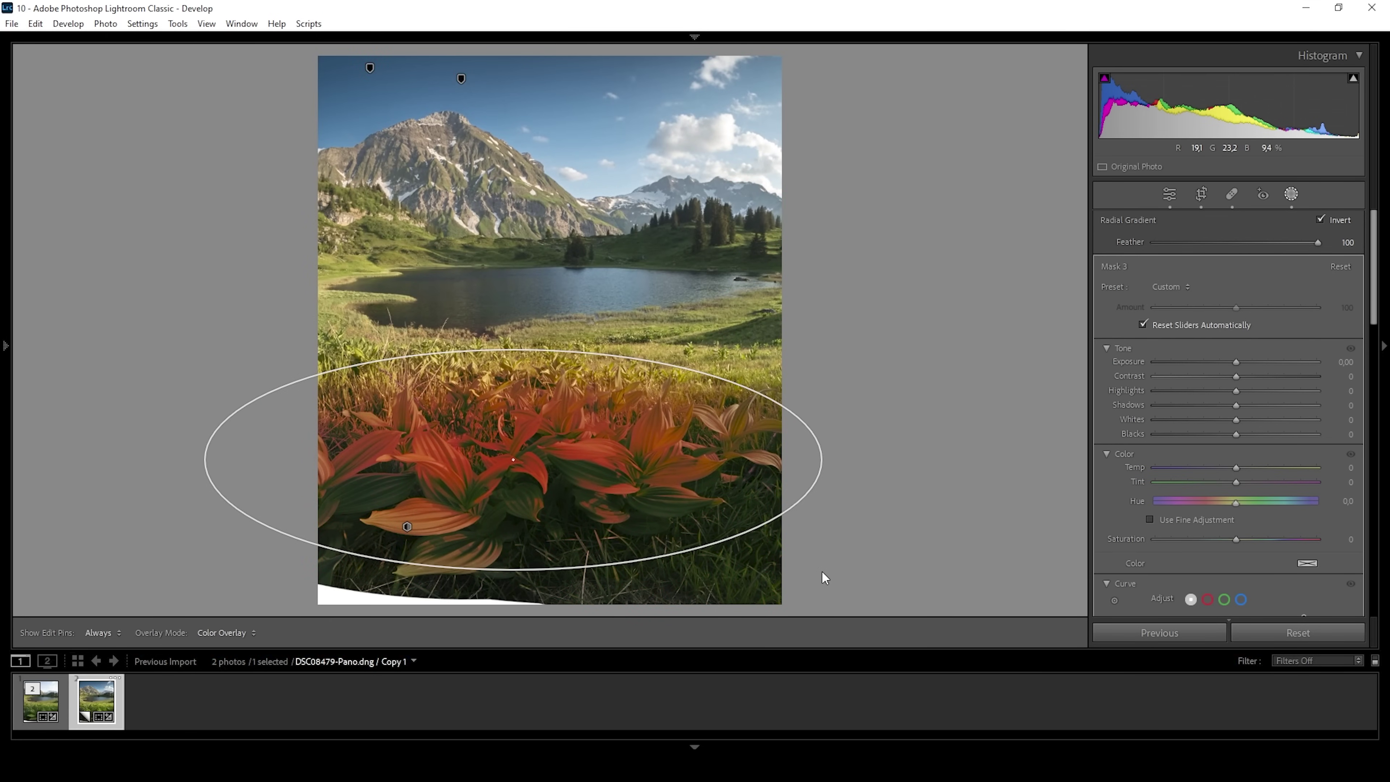
{"action": "left_click_drag", "start_coordinate": [190, 461], "coordinate": [187, 475]}
{"action": "left_click_drag", "start_coordinate": [428, 451], "coordinate": [439, 473]}
{"action": "left_click_drag", "start_coordinate": [210, 500], "coordinate": [154, 501]}
{"action": "mouse_move", "coordinate": [461, 481]}
{"action": "left_mouse_down"}
{"action": "mouse_move", "coordinate": [494, 480]}
{"action": "mouse_move", "coordinate": [469, 487]}
{"action": "left_mouse_up"}
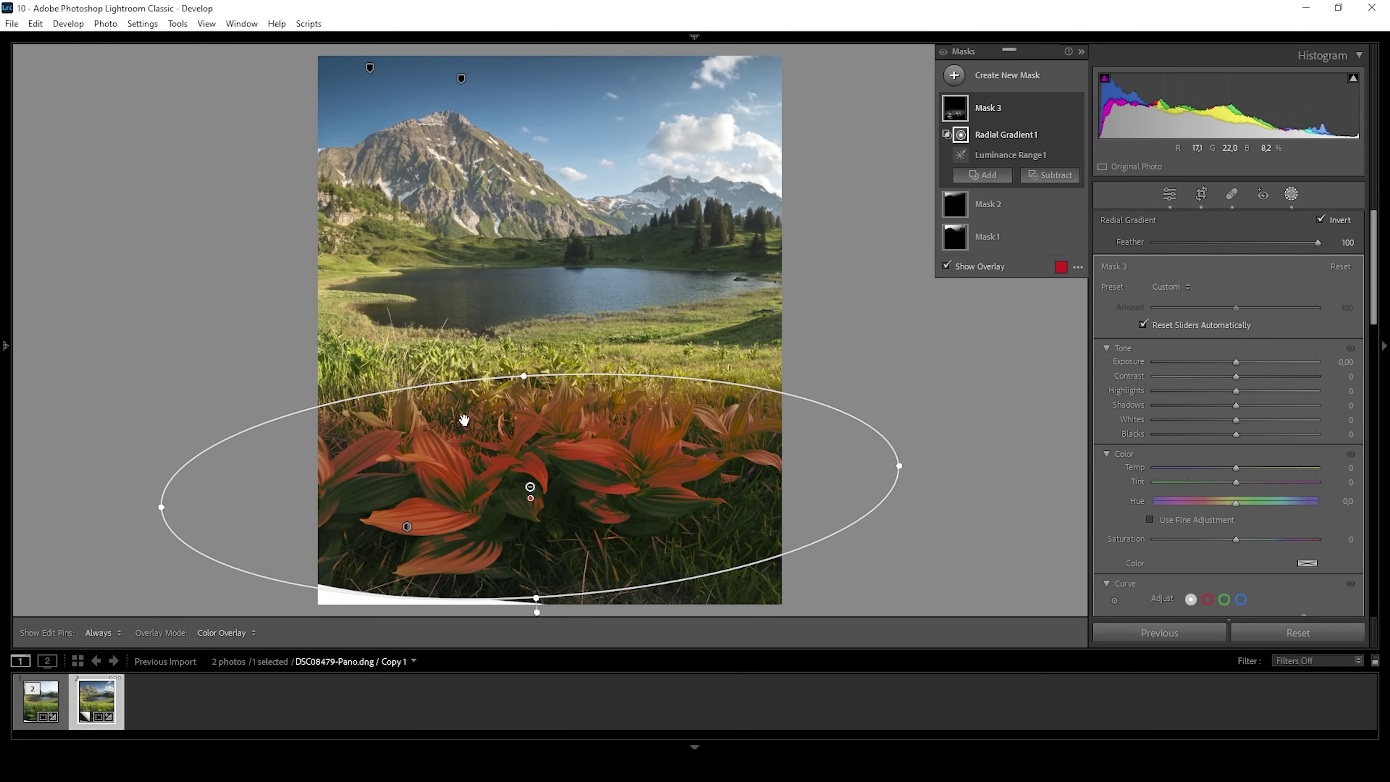
{"action": "left_click_drag", "start_coordinate": [521, 450], "coordinate": [529, 458]}
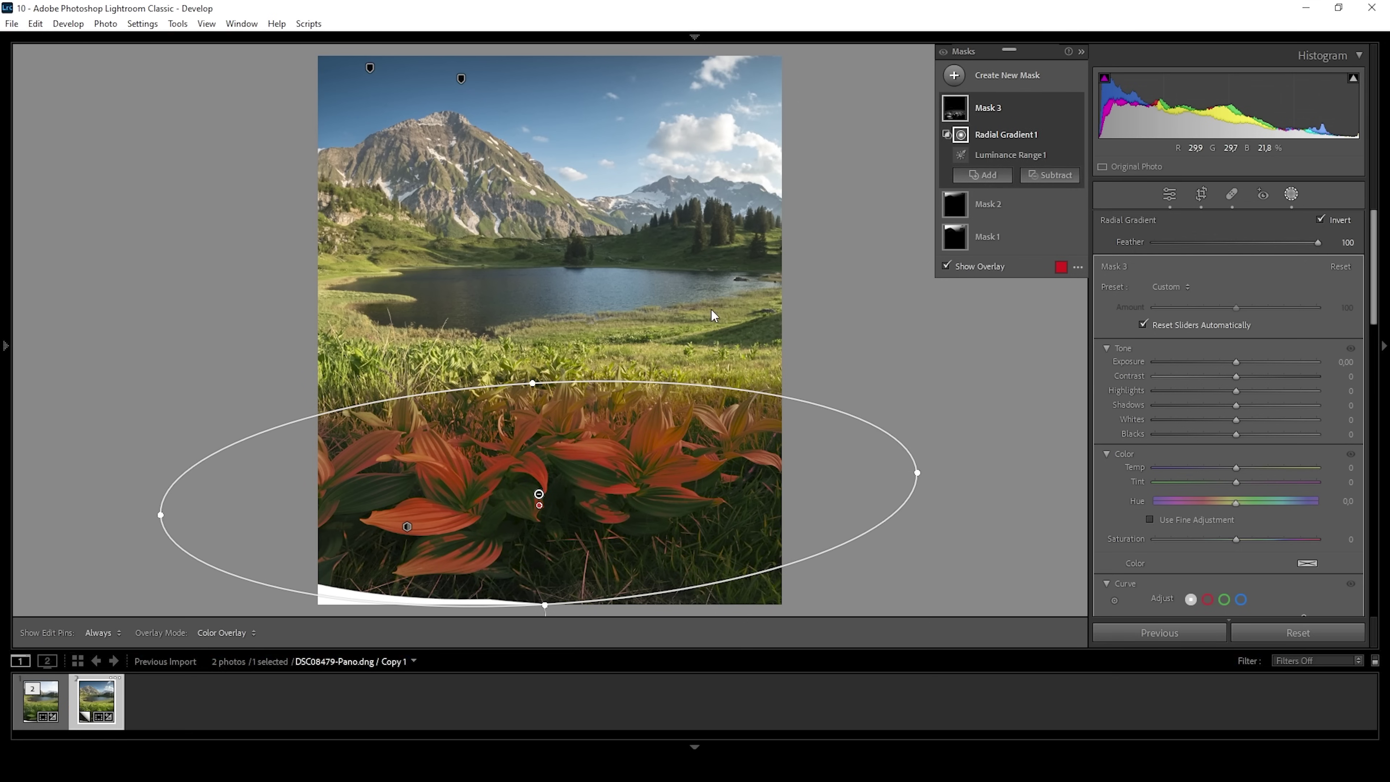
Step: Lower the upper falloff of the foreground mask's luminance range to 90
{"action": "left_click", "coordinate": [1028, 155]}
{"action": "left_click", "coordinate": [1028, 155]}
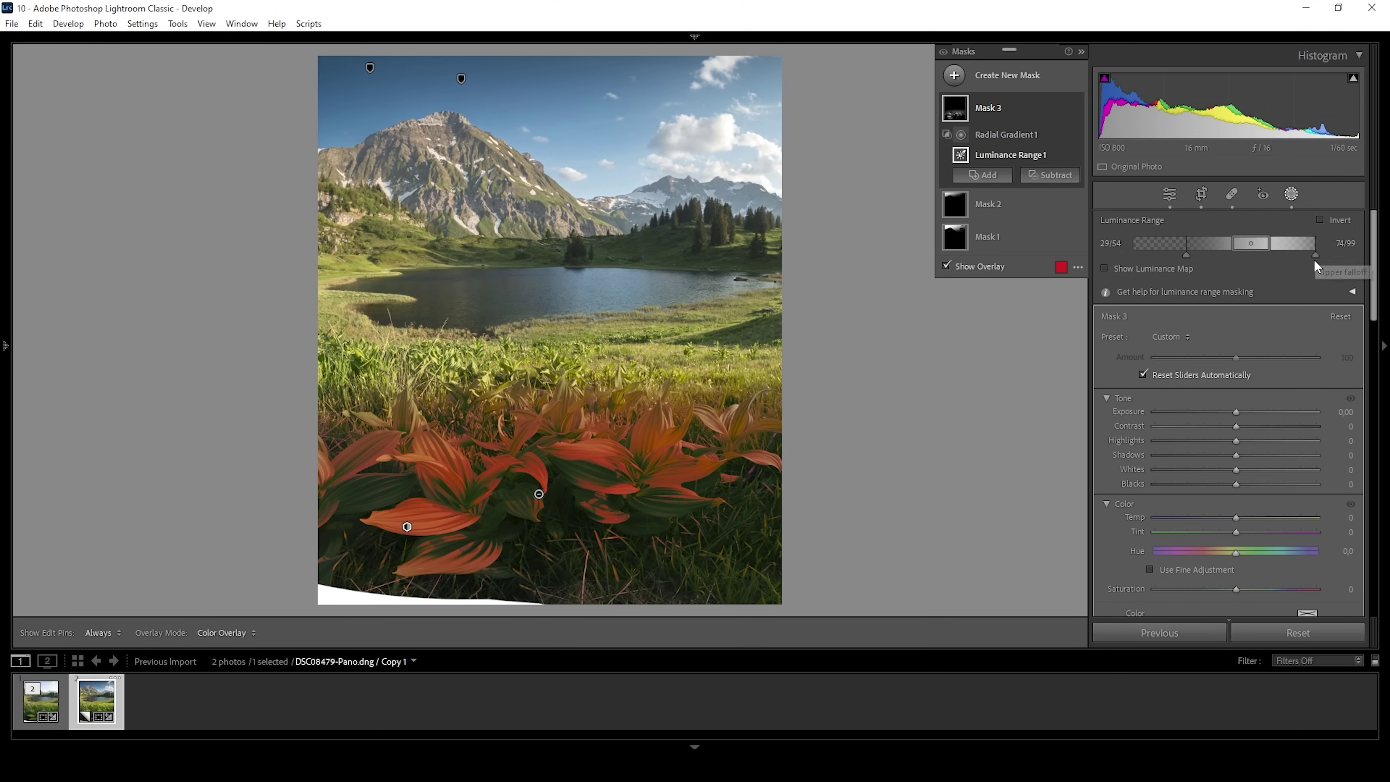
{"action": "left_click_drag", "start_coordinate": [1315, 253], "coordinate": [1297, 255]}
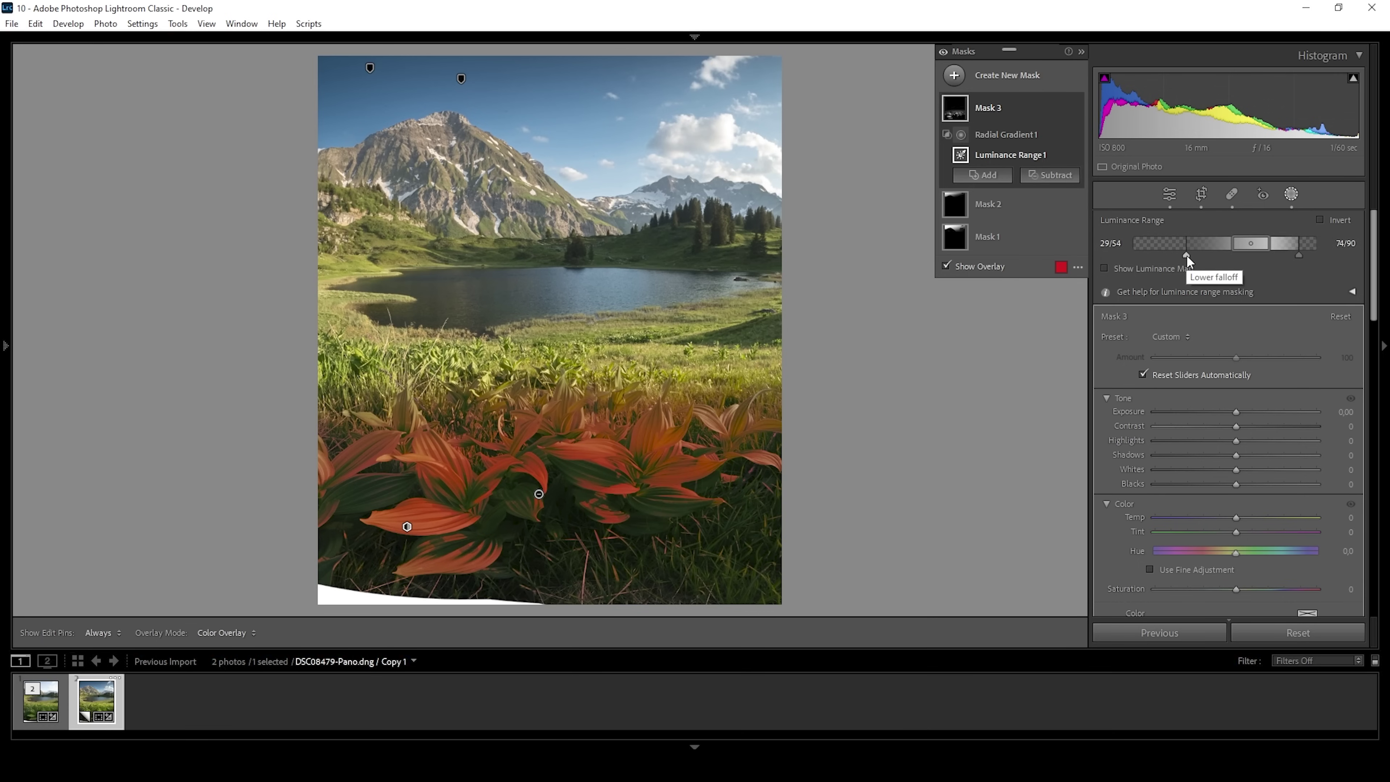
Step: Narrow the plant mask's lower luminance range to 34/40 and brighten it with exposure 0.71 and highlights 100
{"action": "mouse_move", "coordinate": [1186, 255]}
{"action": "left_mouse_down"}
{"action": "mouse_move", "coordinate": [1227, 244]}
{"action": "mouse_move", "coordinate": [1206, 249]}
{"action": "left_mouse_up"}
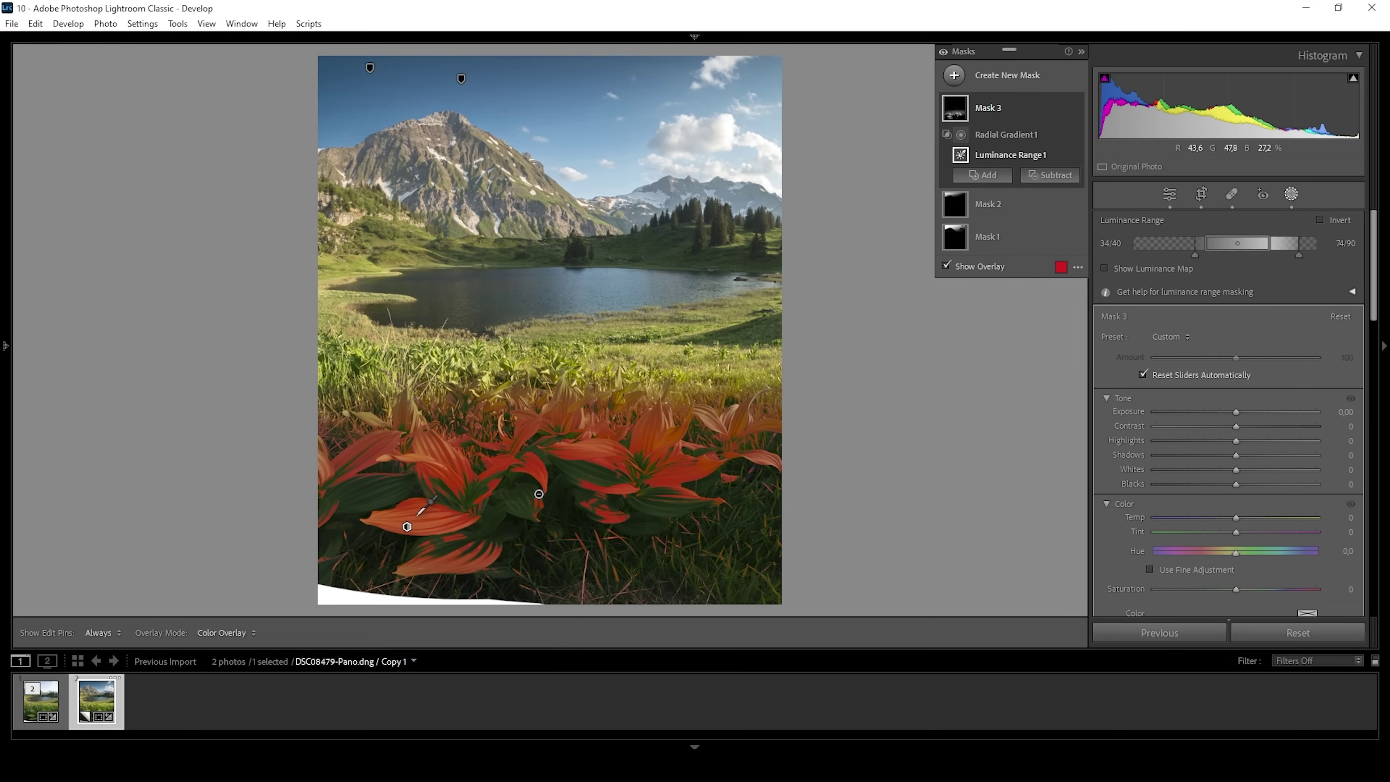
{"action": "left_click_drag", "start_coordinate": [1237, 410], "coordinate": [1255, 419]}
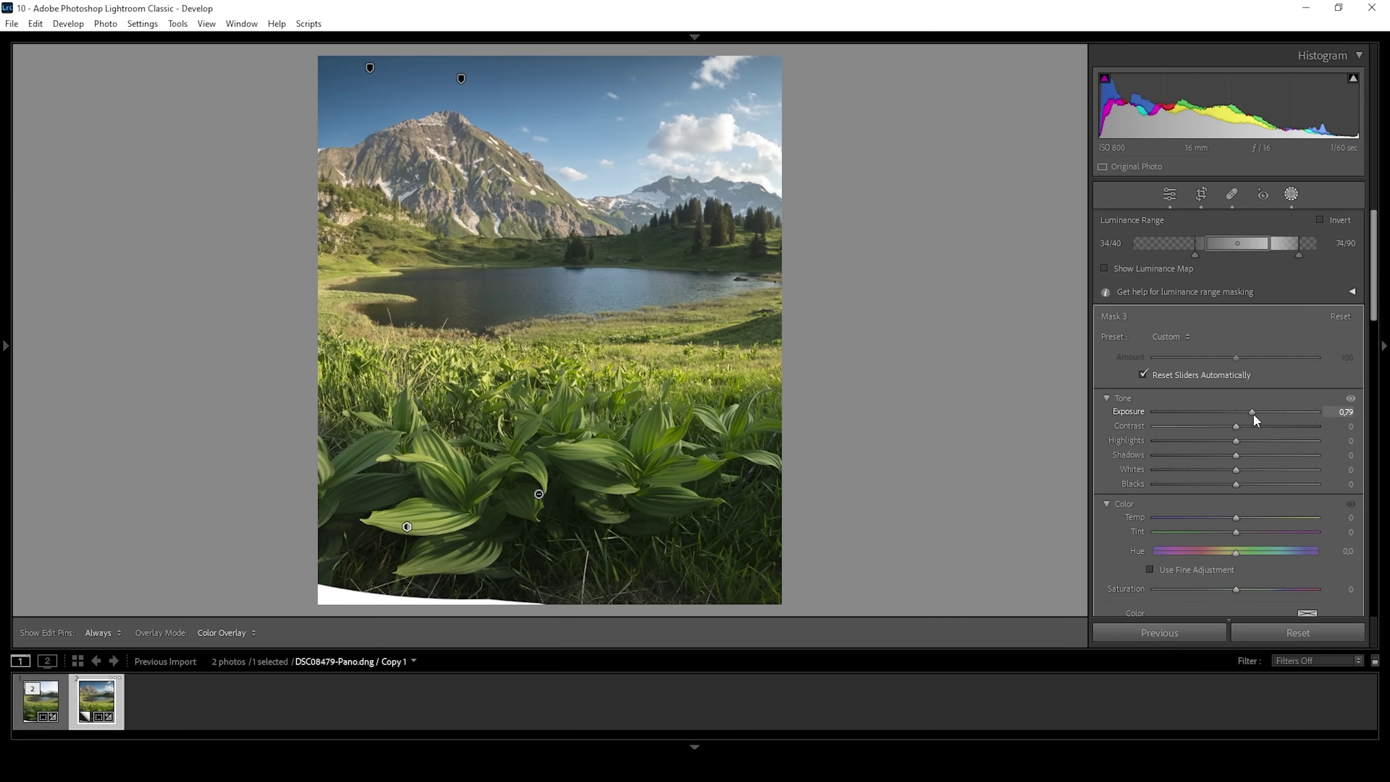
{"action": "left_click_drag", "start_coordinate": [1253, 413], "coordinate": [1318, 440]}
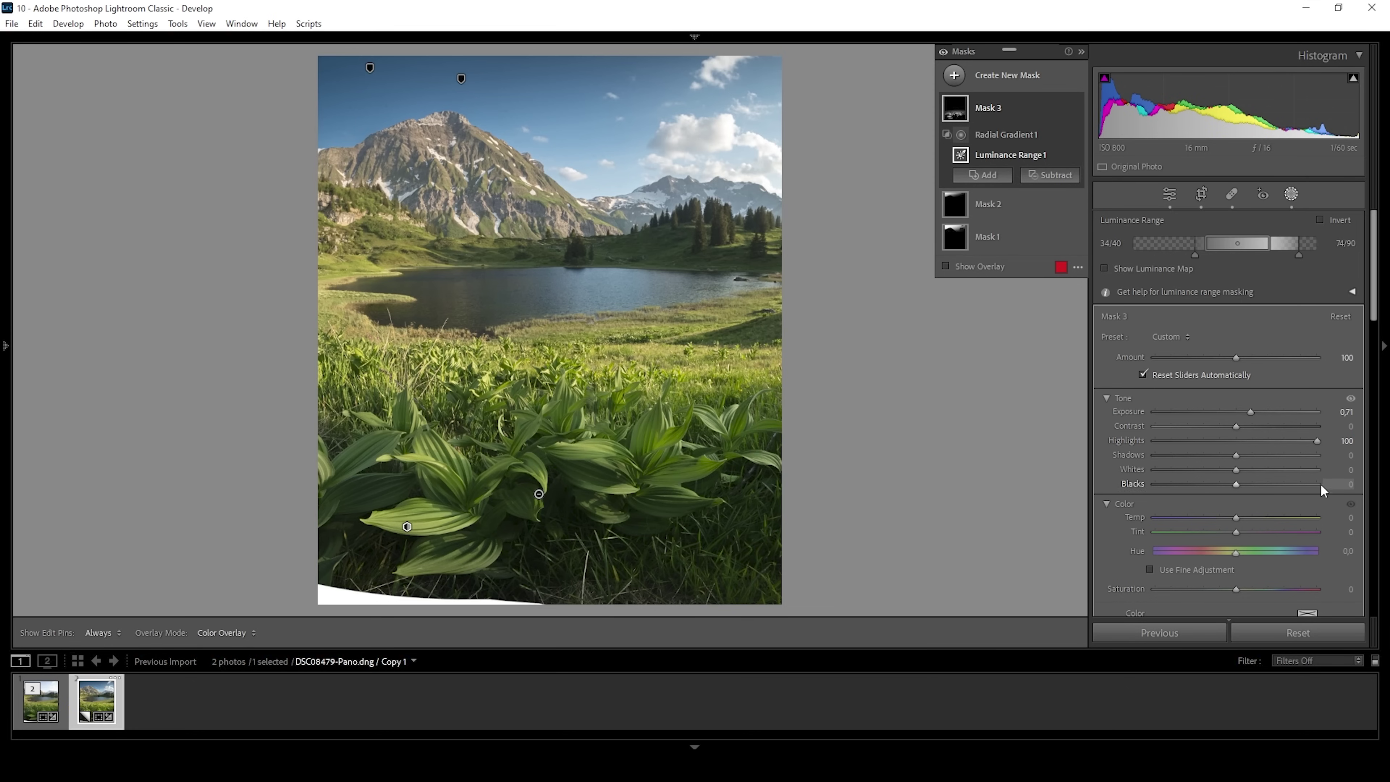
Step: Set the plant mask's temperature to 15 and saturation to 30, and compare the photo without and with this mask
{"action": "scroll", "coordinate": [1298, 471], "scroll_direction": "down", "scroll_amount": 3}
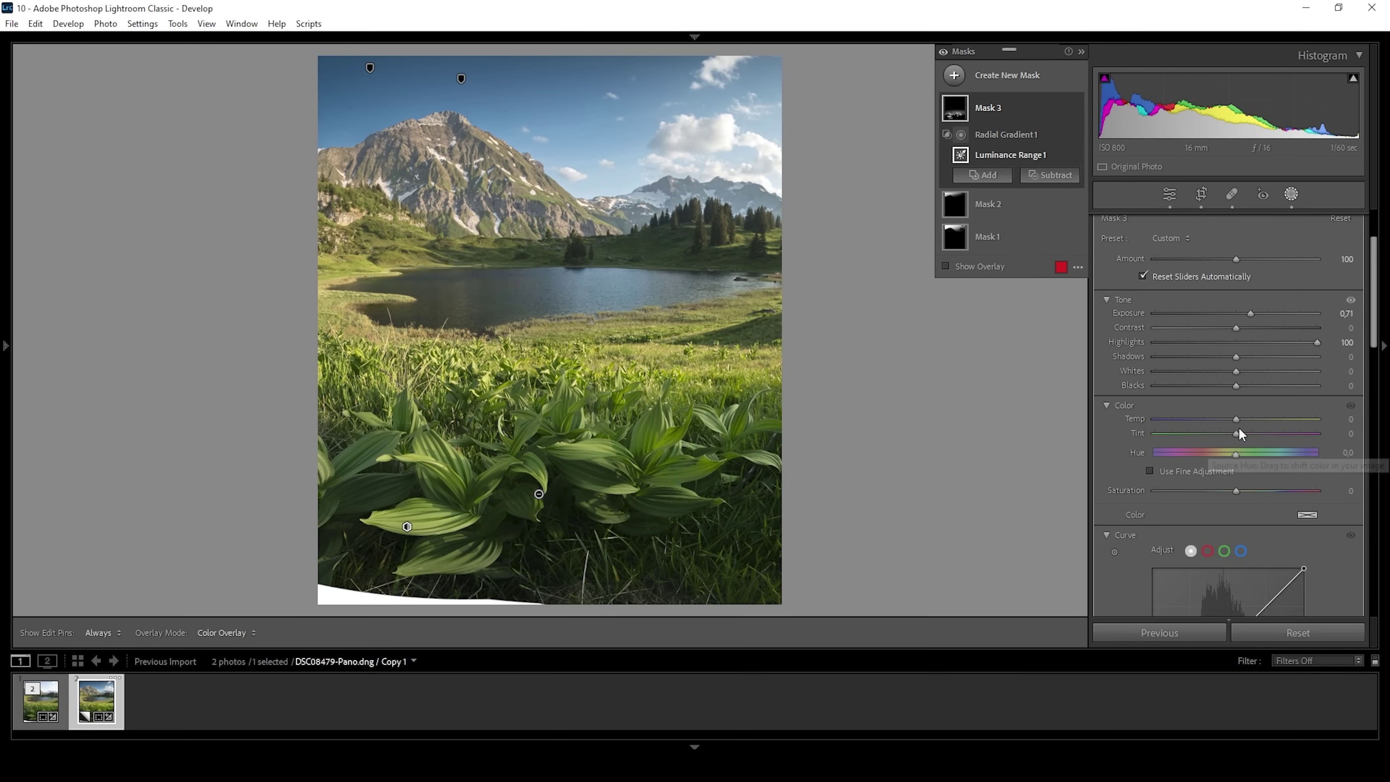
{"action": "left_click_drag", "start_coordinate": [1237, 420], "coordinate": [1248, 417]}
{"action": "left_click_drag", "start_coordinate": [1237, 490], "coordinate": [1260, 490]}
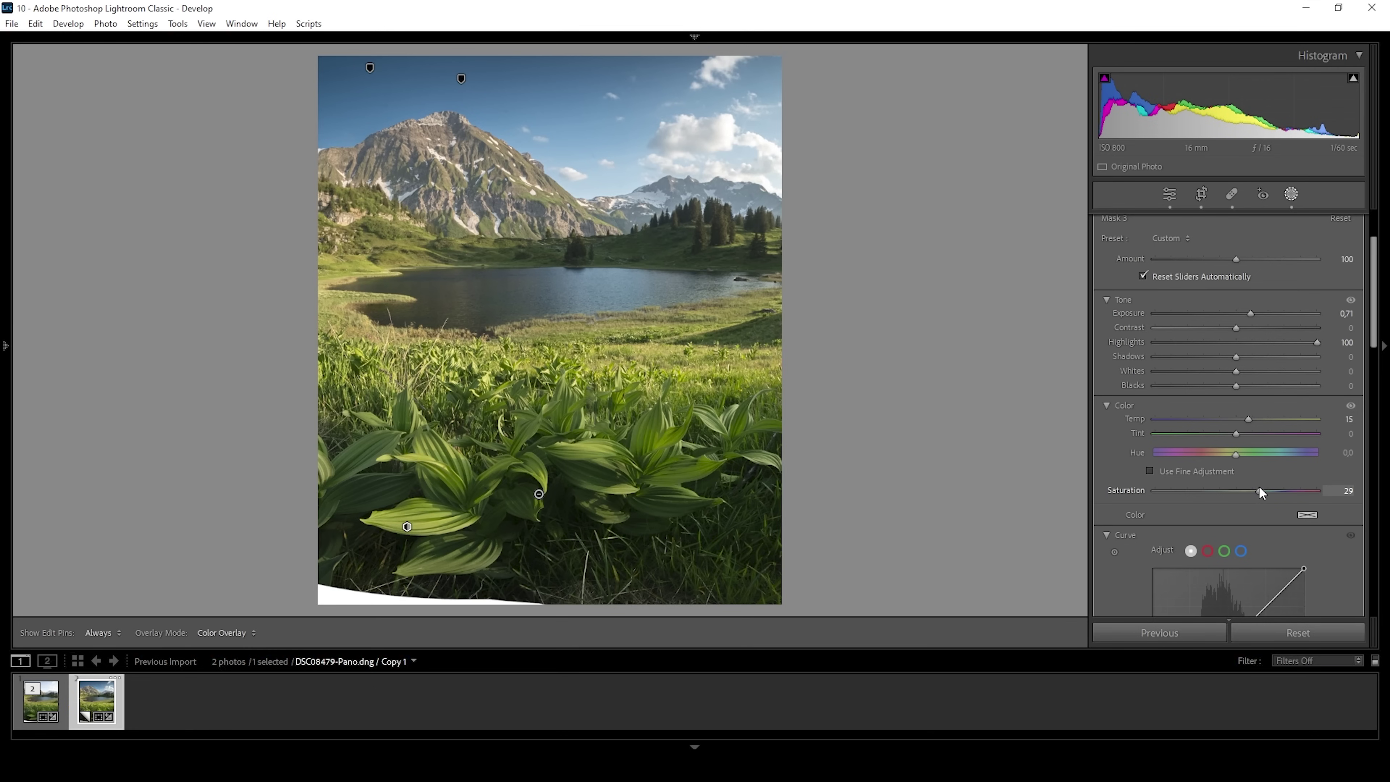
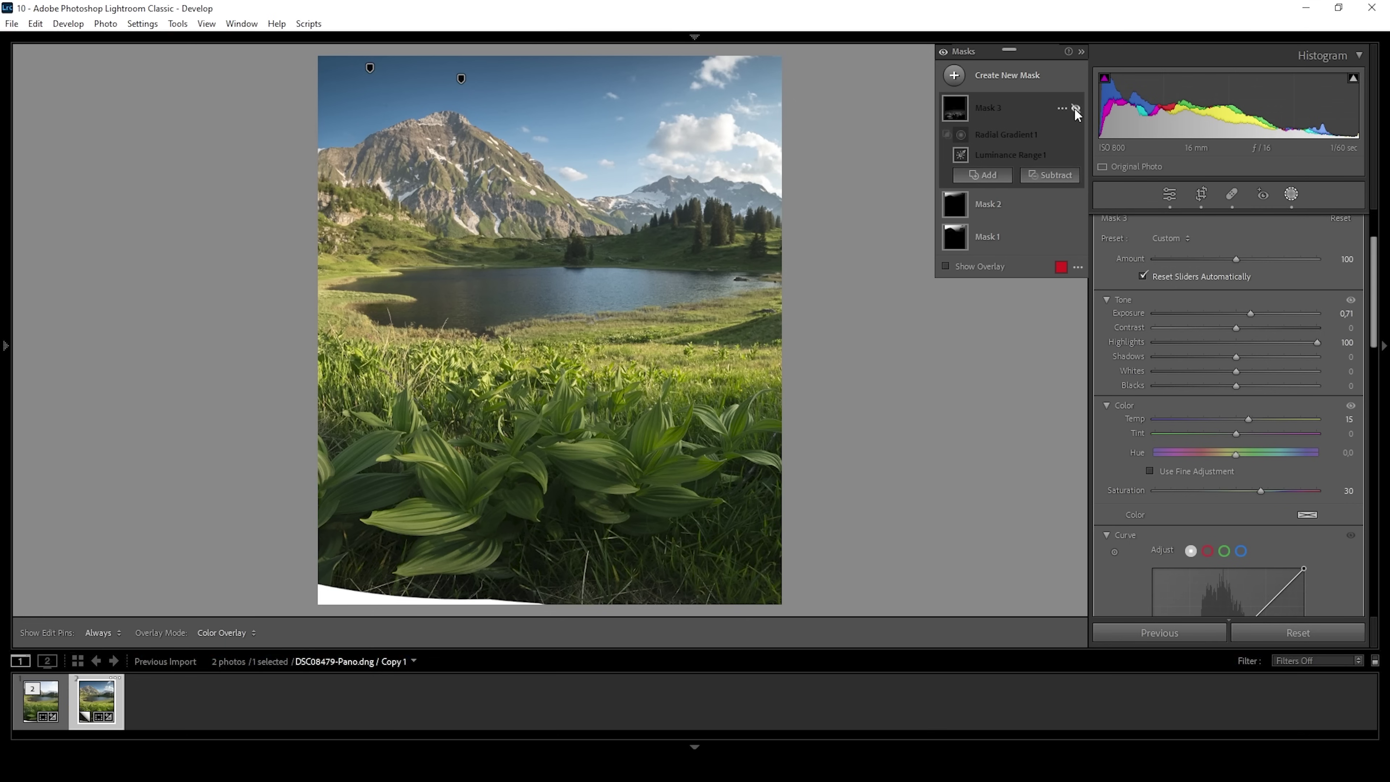
{"action": "left_click", "coordinate": [1076, 108]}
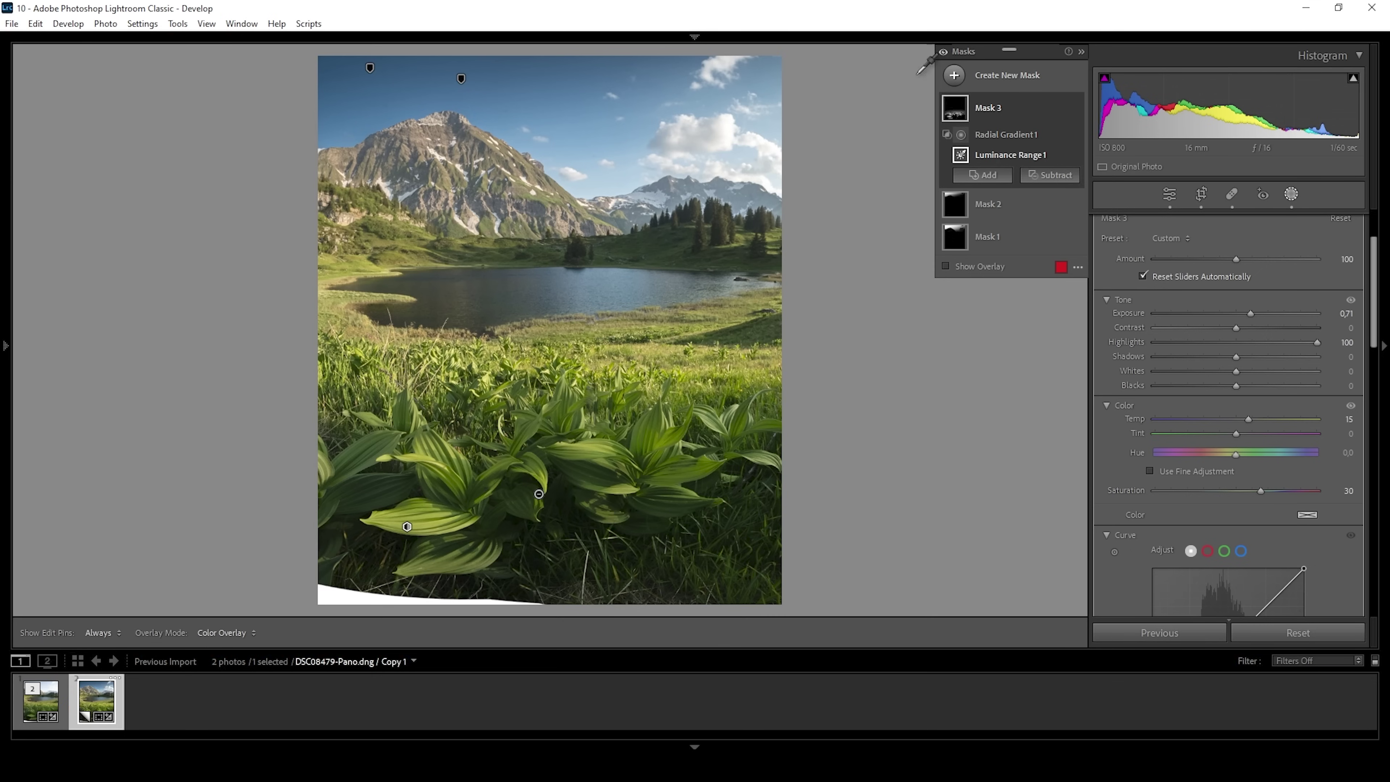
Step: Create a Luminance Range mask for the darker tones and narrow its range to 14/24 at the low end and 28/50 at the high end
{"action": "left_click", "coordinate": [954, 76]}
{"action": "left_click", "coordinate": [1042, 296]}
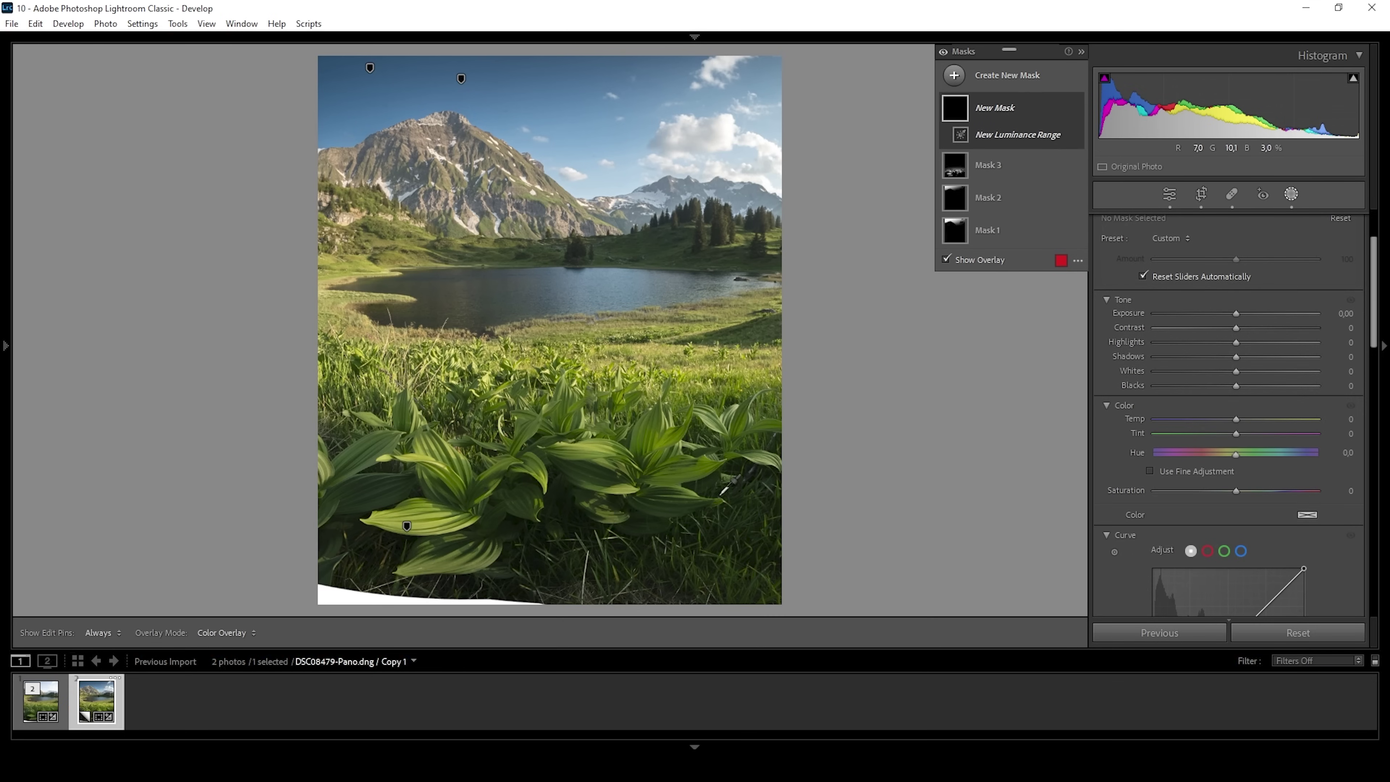
{"action": "left_click", "coordinate": [656, 510]}
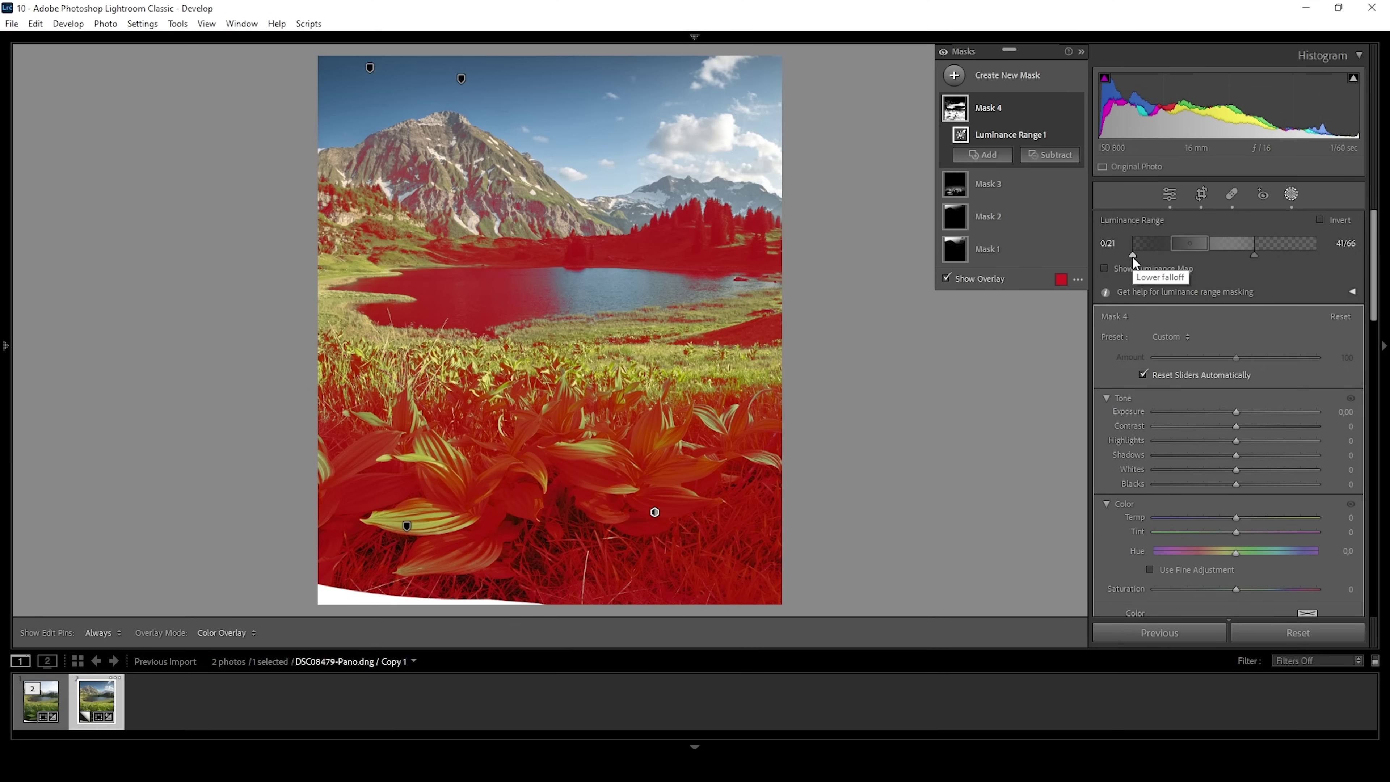
{"action": "left_click_drag", "start_coordinate": [1133, 257], "coordinate": [1158, 256]}
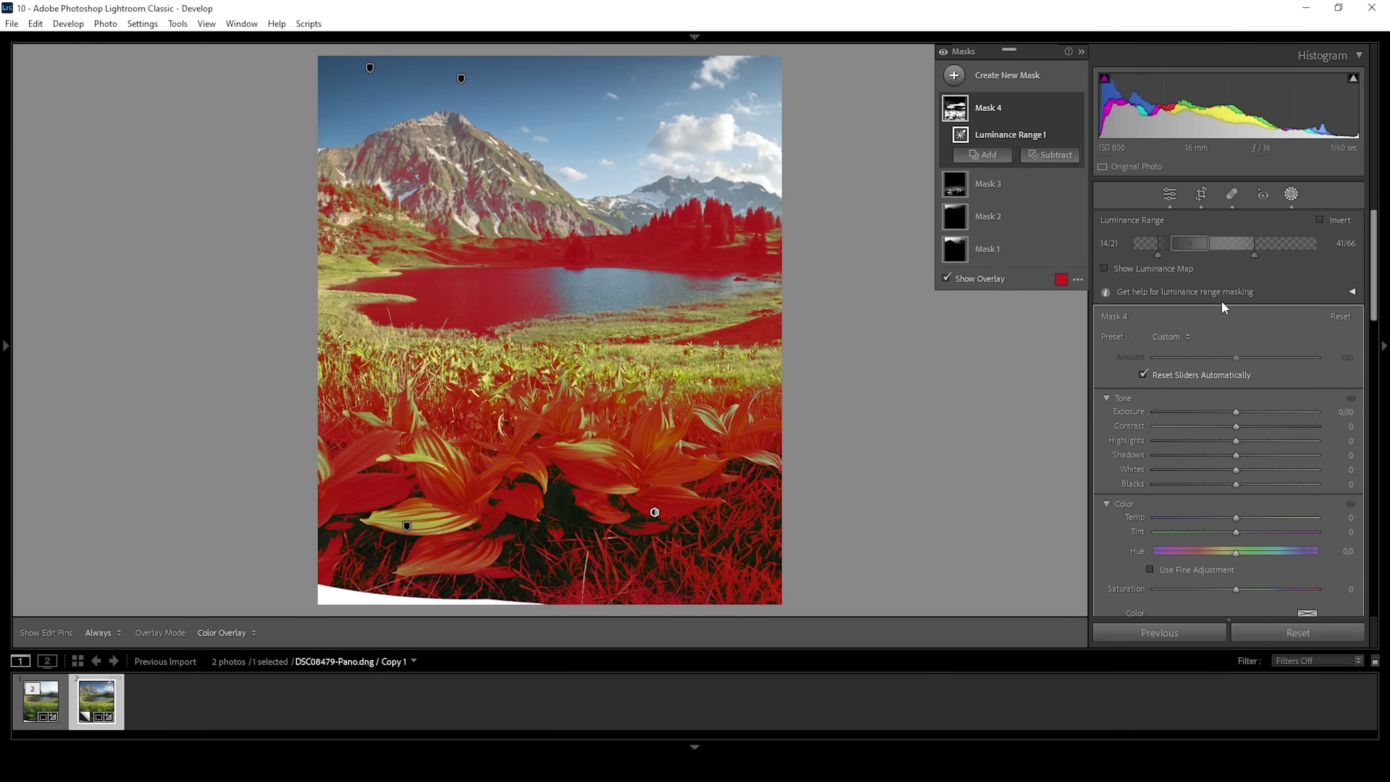
{"action": "left_click_drag", "start_coordinate": [1252, 254], "coordinate": [1183, 243]}
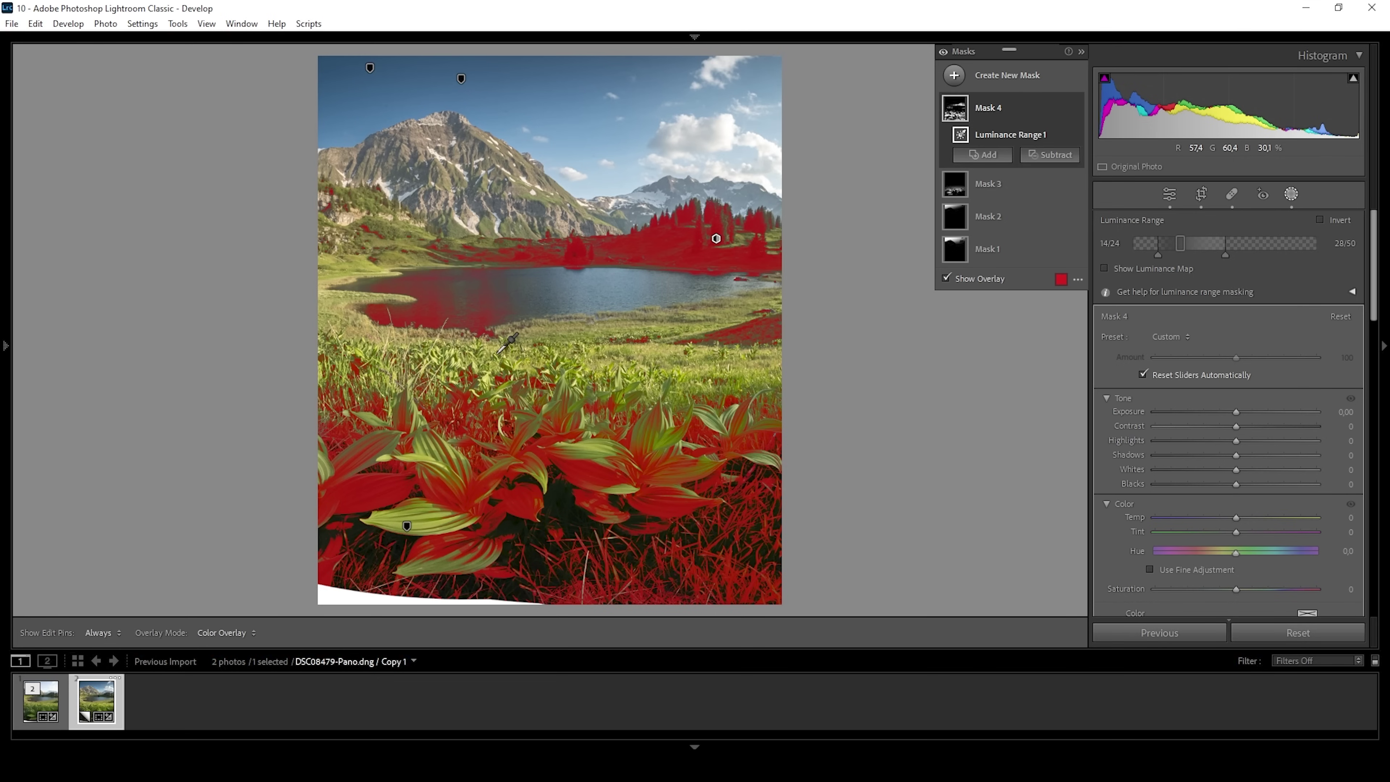
Step: Subtract a linear gradient from the dark-tone mask so only the foreground remains selected, and set its exposure to -0.29
{"action": "left_click", "coordinate": [1052, 156]}
{"action": "left_click", "coordinate": [1051, 308]}
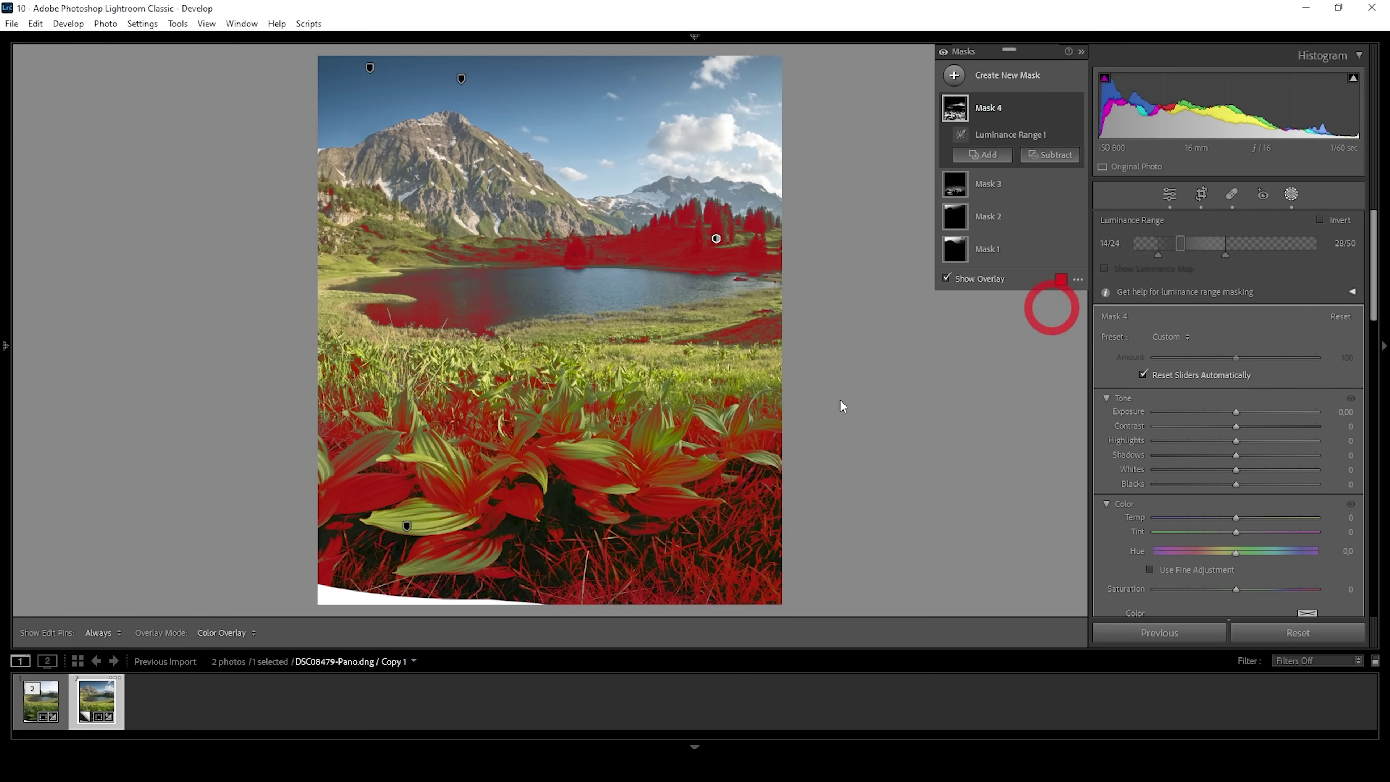
{"action": "left_click_drag", "start_coordinate": [566, 359], "coordinate": [577, 534]}
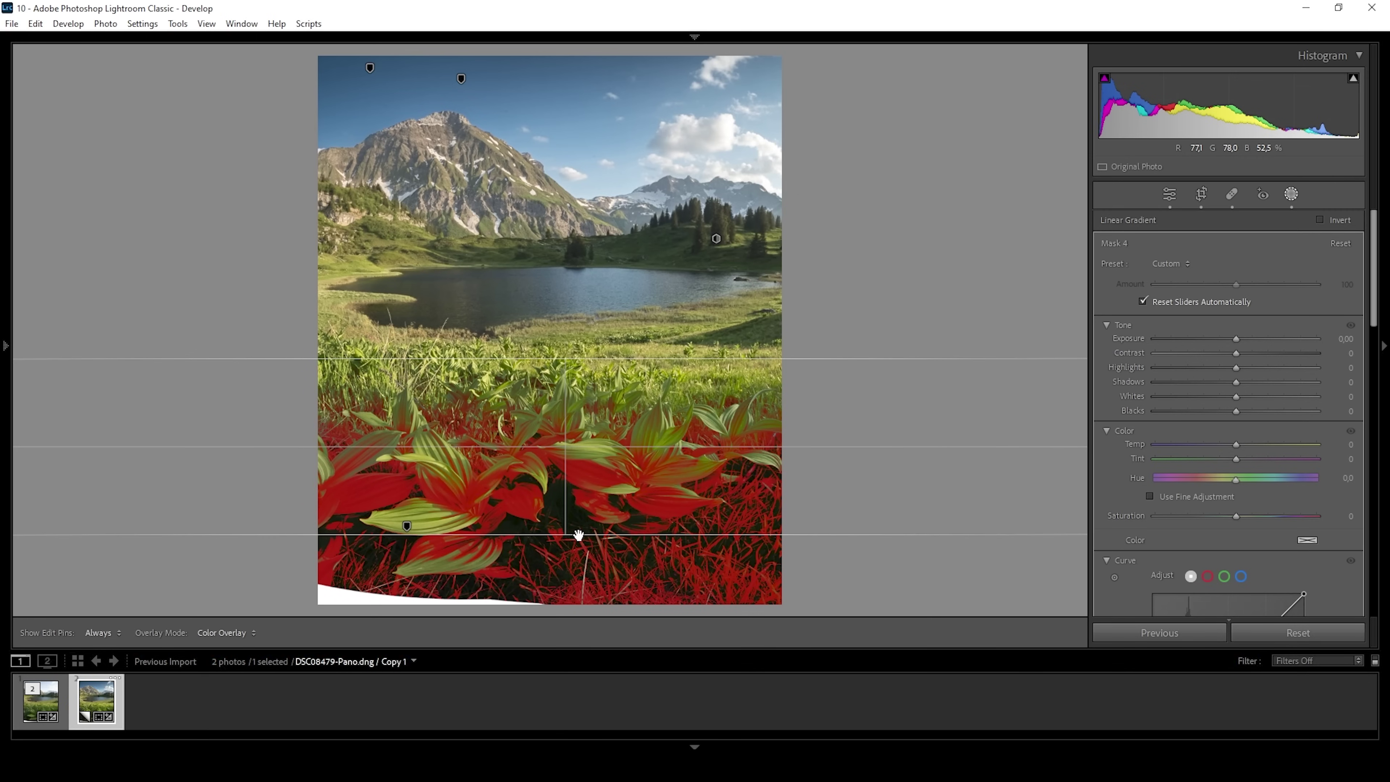
{"action": "left_click_drag", "start_coordinate": [565, 359], "coordinate": [562, 402]}
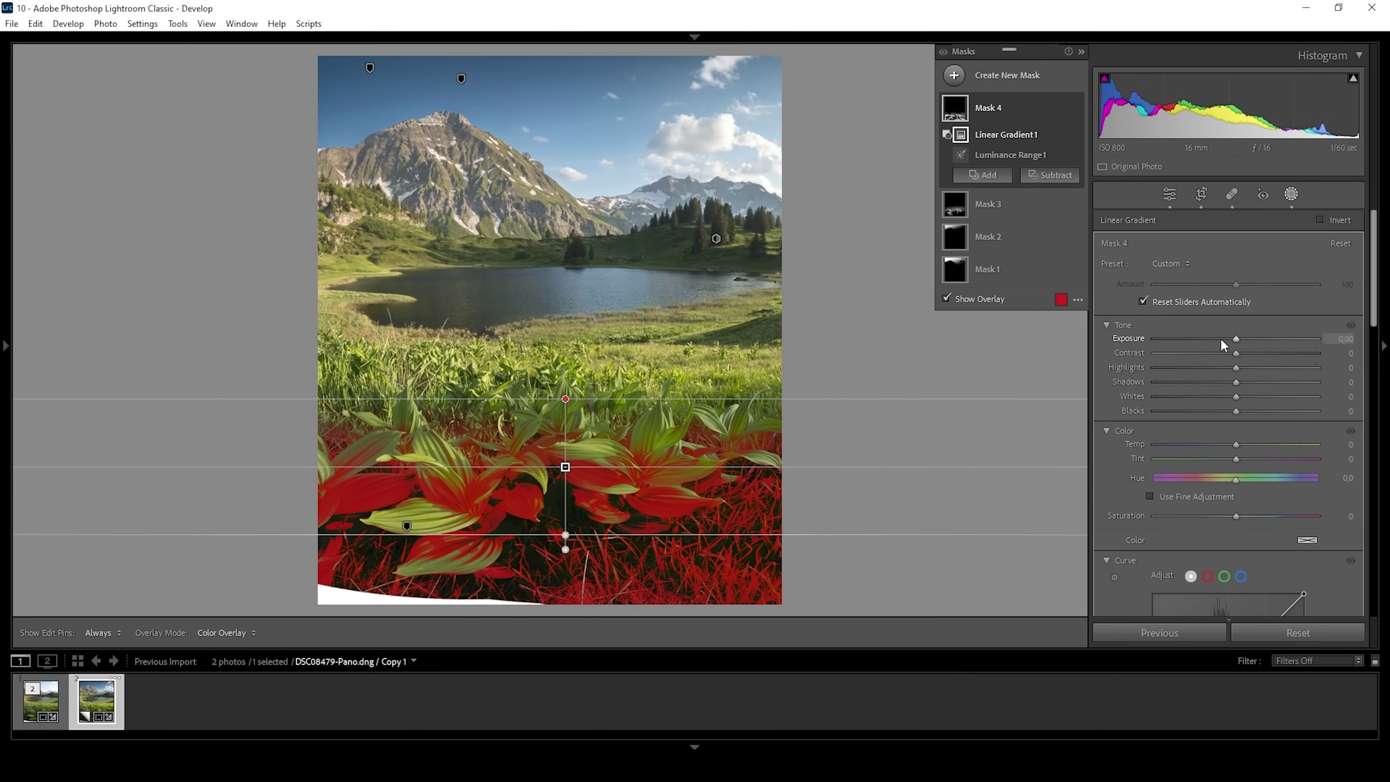
{"action": "left_click_drag", "start_coordinate": [1237, 336], "coordinate": [1231, 337]}
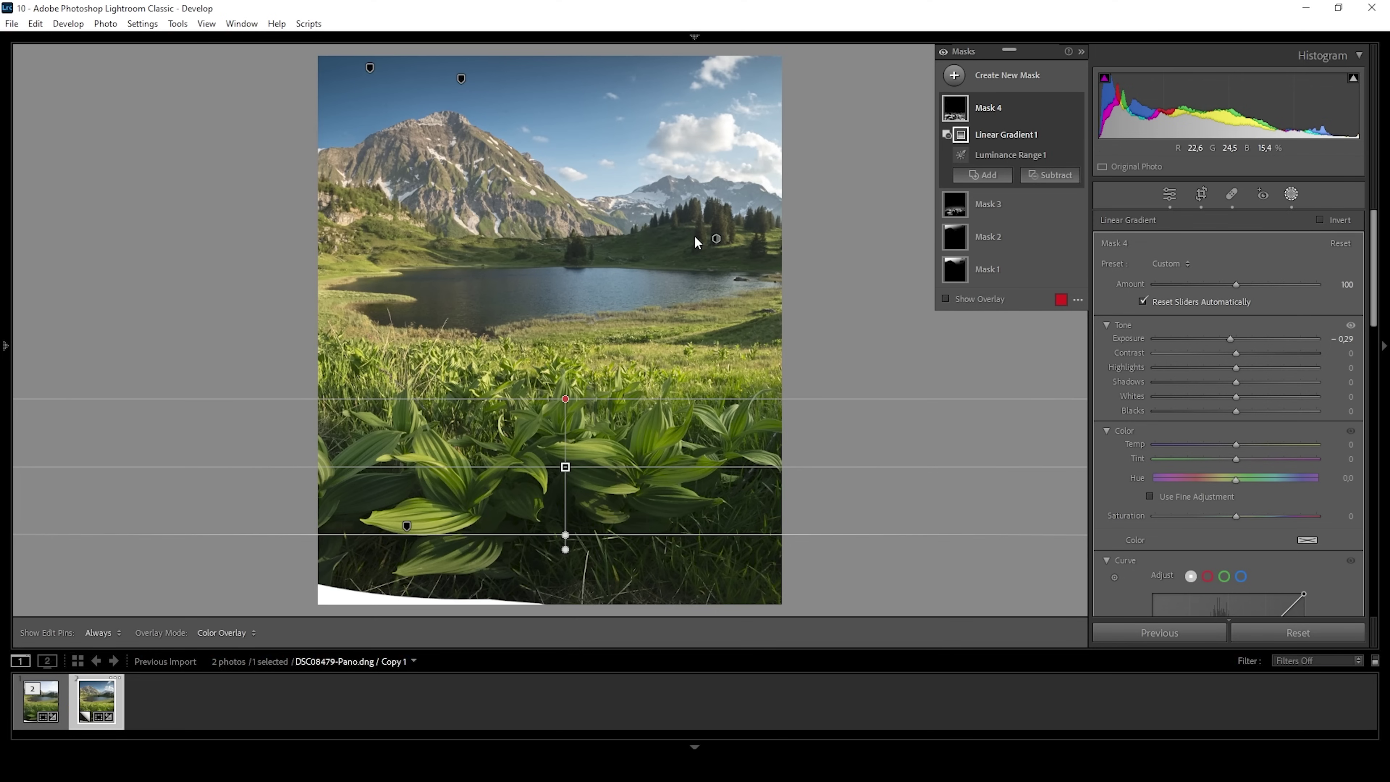
Step: Create a Luminance Range mask sampled from the shaded slope by the trees and narrow its range to 12/22 and 44/57
{"action": "left_click", "coordinate": [953, 77]}
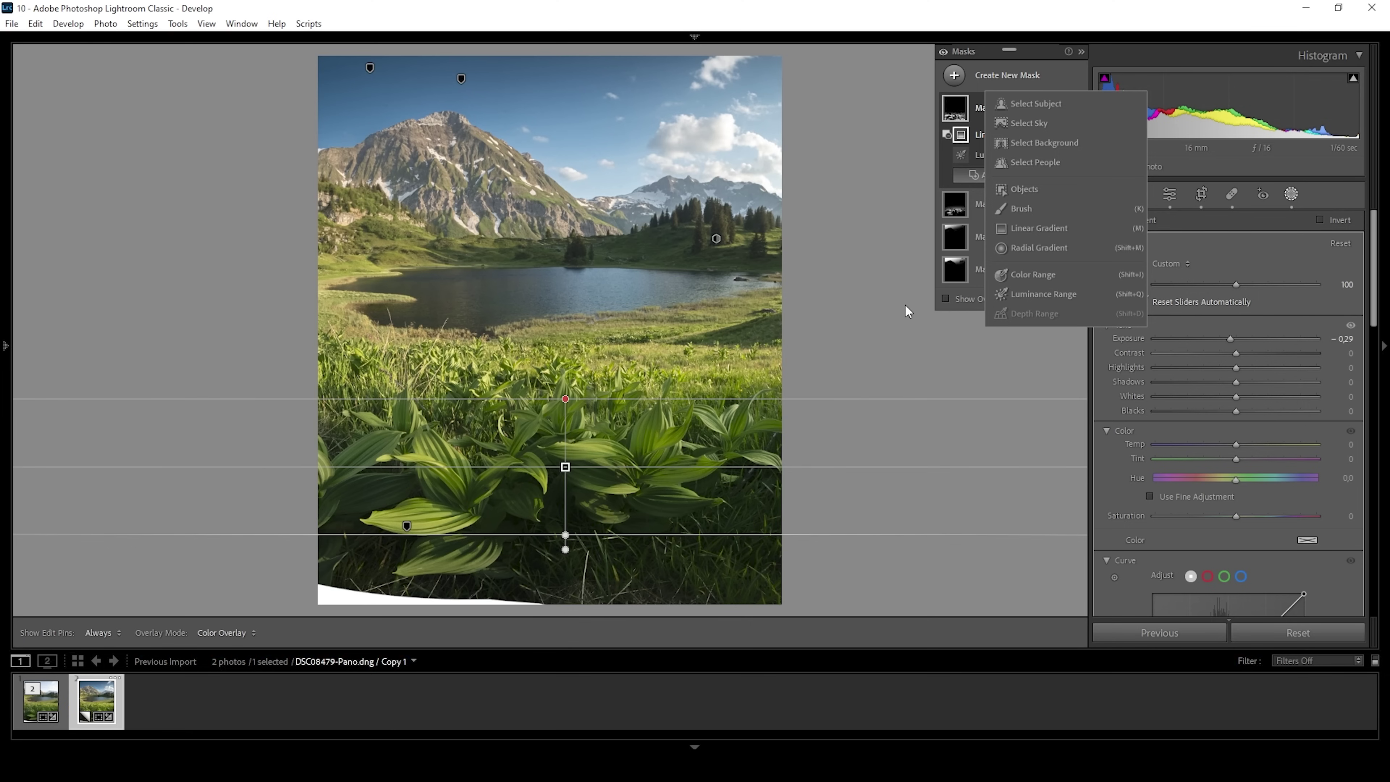
{"action": "left_click", "coordinate": [1014, 294]}
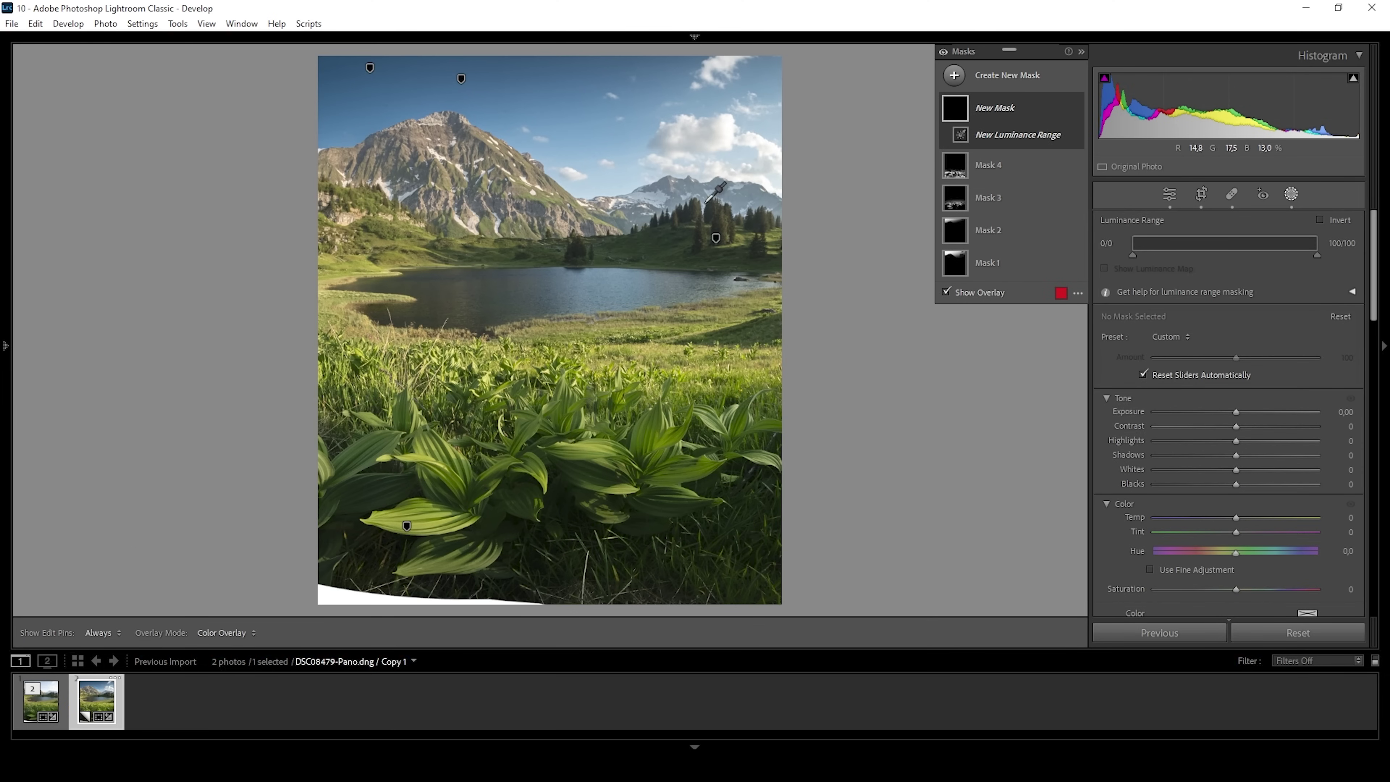
{"action": "left_click", "coordinate": [654, 237]}
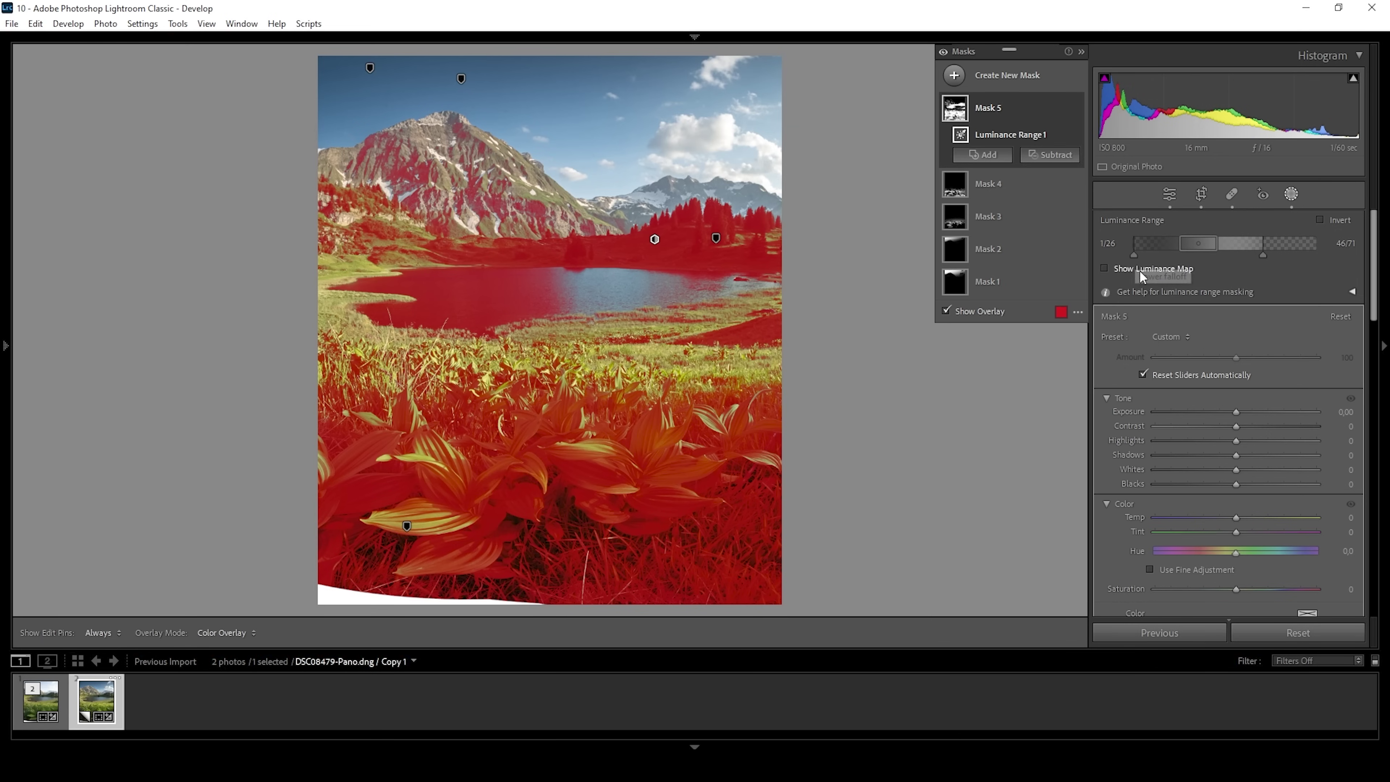
{"action": "left_click_drag", "start_coordinate": [1132, 255], "coordinate": [1143, 256]}
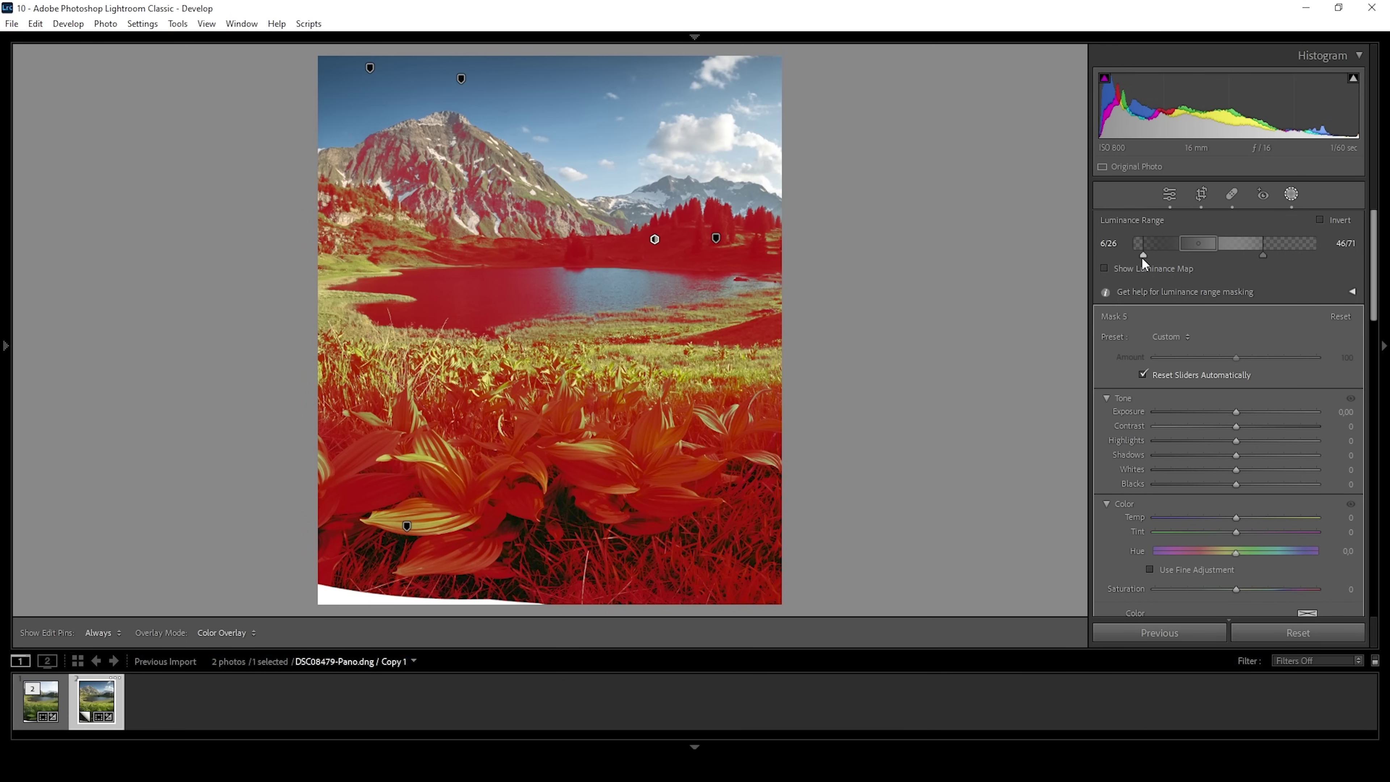
{"action": "left_click_drag", "start_coordinate": [1142, 257], "coordinate": [1153, 259]}
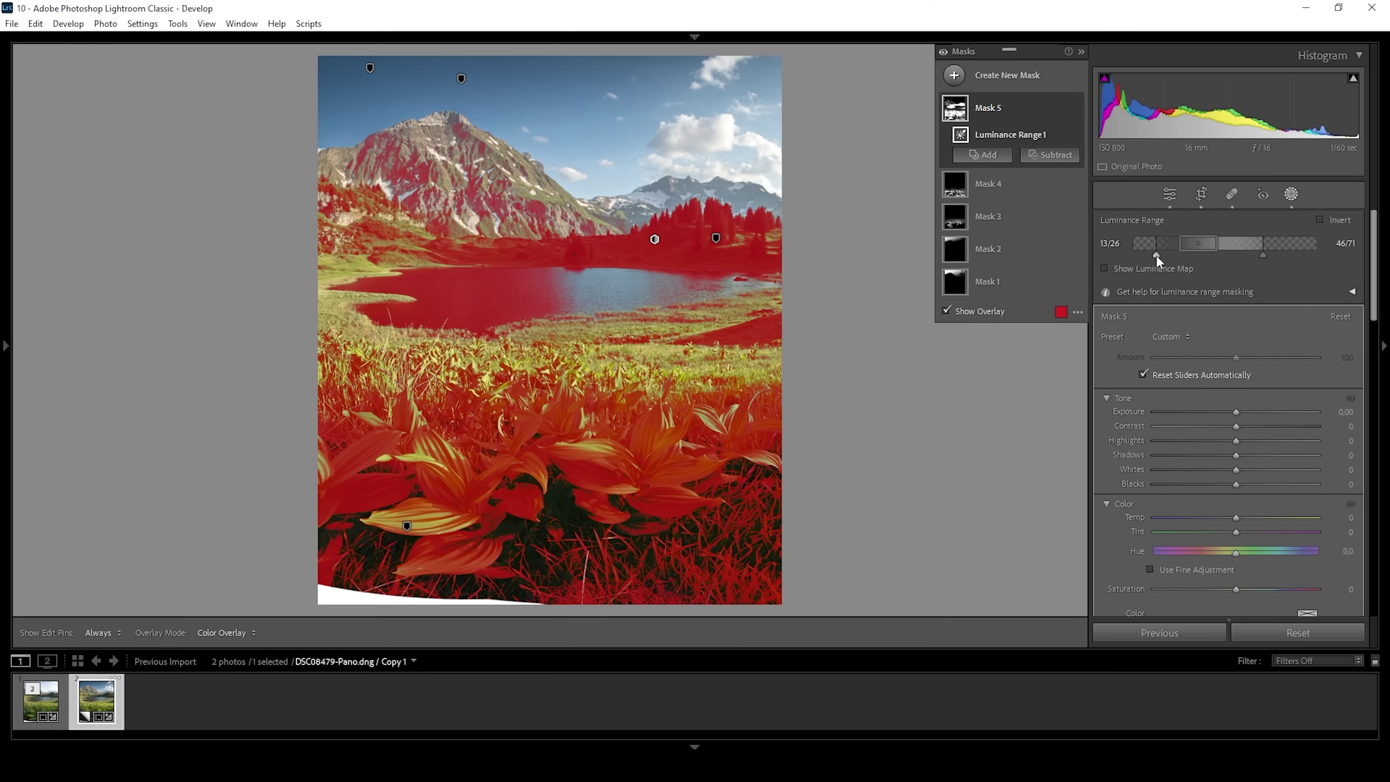
{"action": "left_click_drag", "start_coordinate": [1155, 254], "coordinate": [1155, 255]}
{"action": "left_click_drag", "start_coordinate": [1262, 252], "coordinate": [1213, 245]}
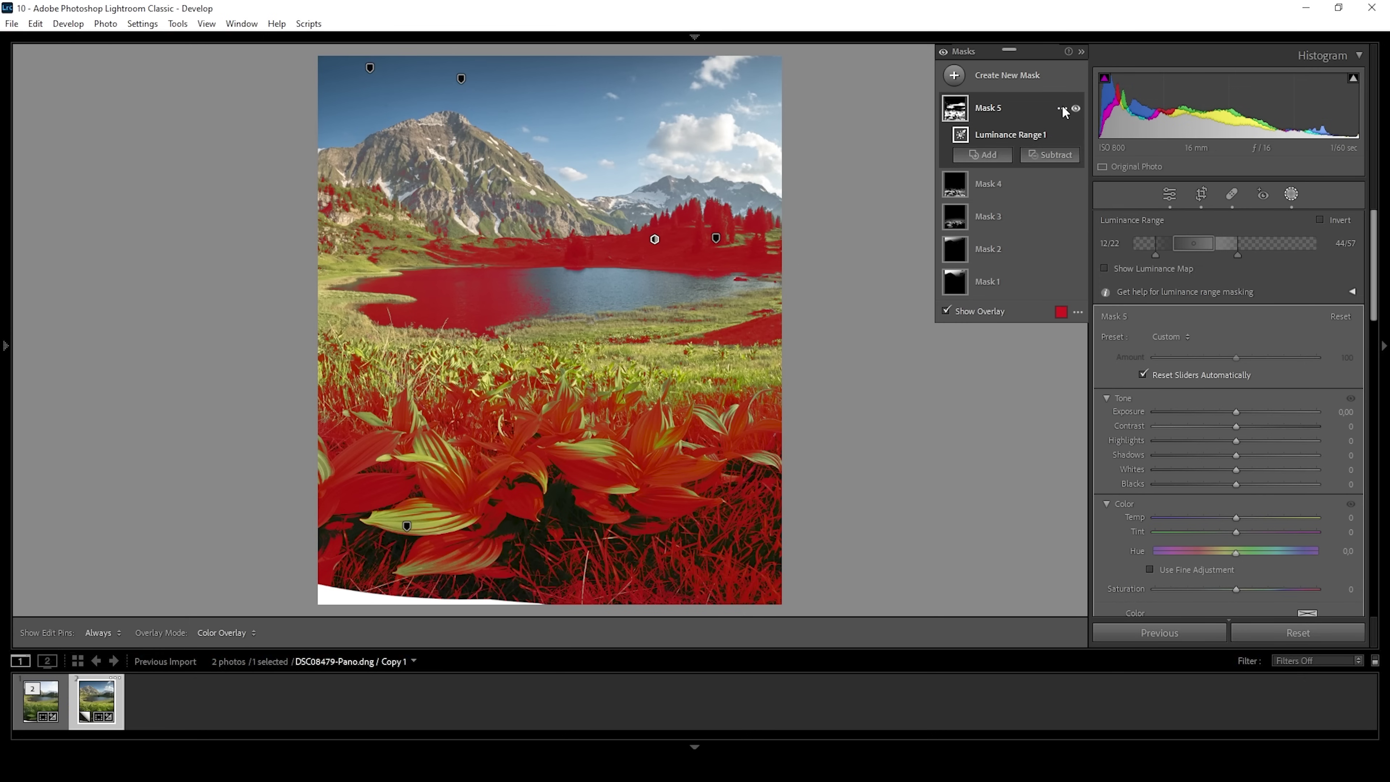
Step: Intersect the slope mask with a wide, flat radial gradient over the trees and far shore, and lower its shadows to -43
{"action": "left_click", "coordinate": [1061, 109]}
{"action": "mouse_move", "coordinate": [1137, 173]}
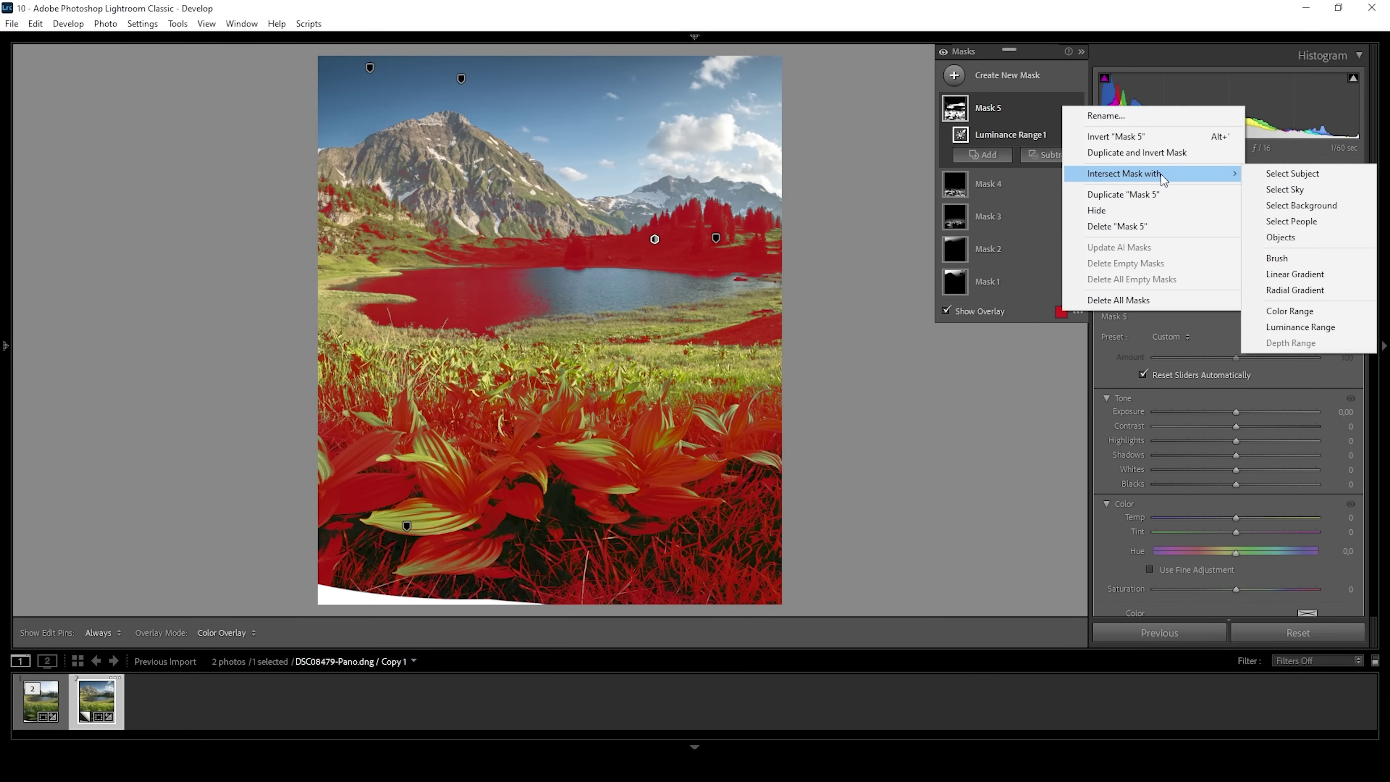
{"action": "left_click", "coordinate": [1294, 291]}
{"action": "left_click_drag", "start_coordinate": [615, 222], "coordinate": [845, 280]}
{"action": "left_click_drag", "start_coordinate": [625, 220], "coordinate": [658, 235]}
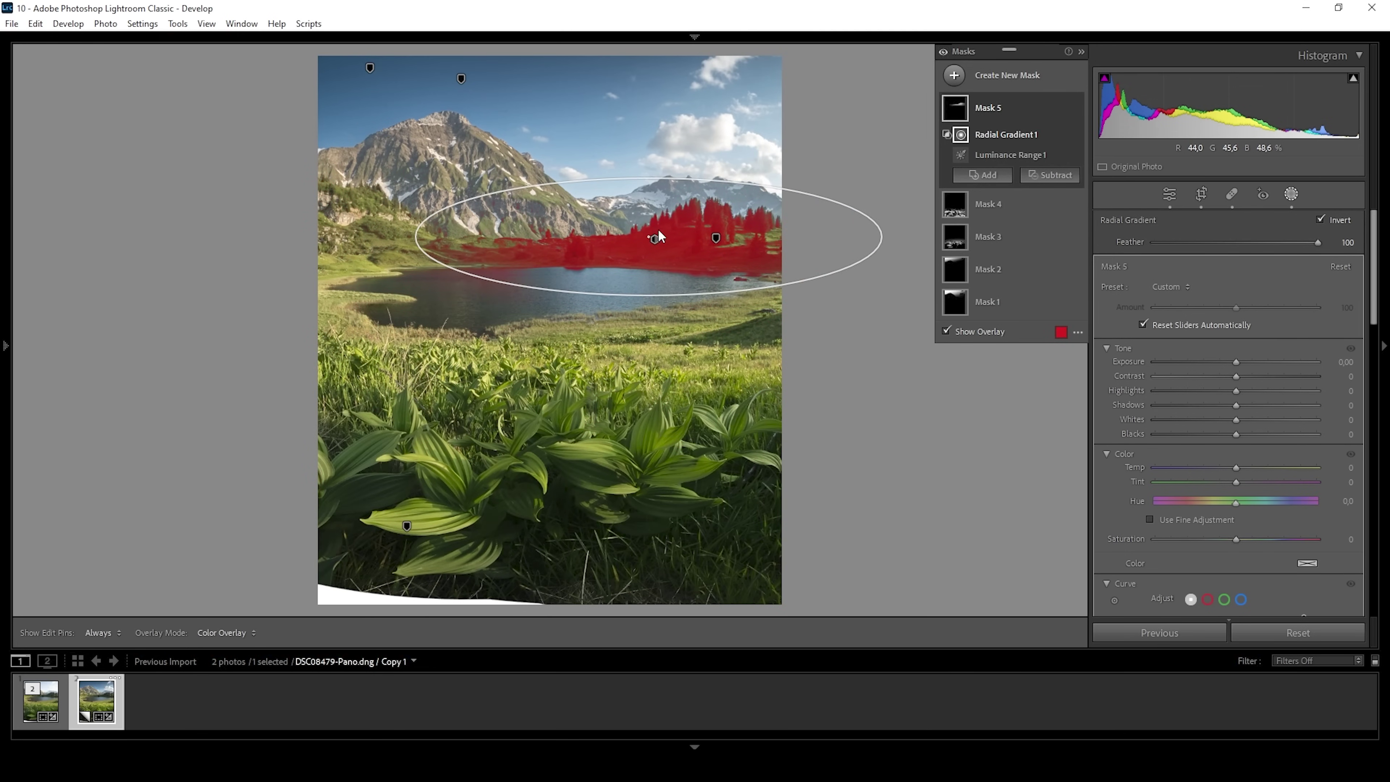
{"action": "left_click_drag", "start_coordinate": [415, 236], "coordinate": [290, 237]}
{"action": "left_click_drag", "start_coordinate": [629, 226], "coordinate": [641, 227]}
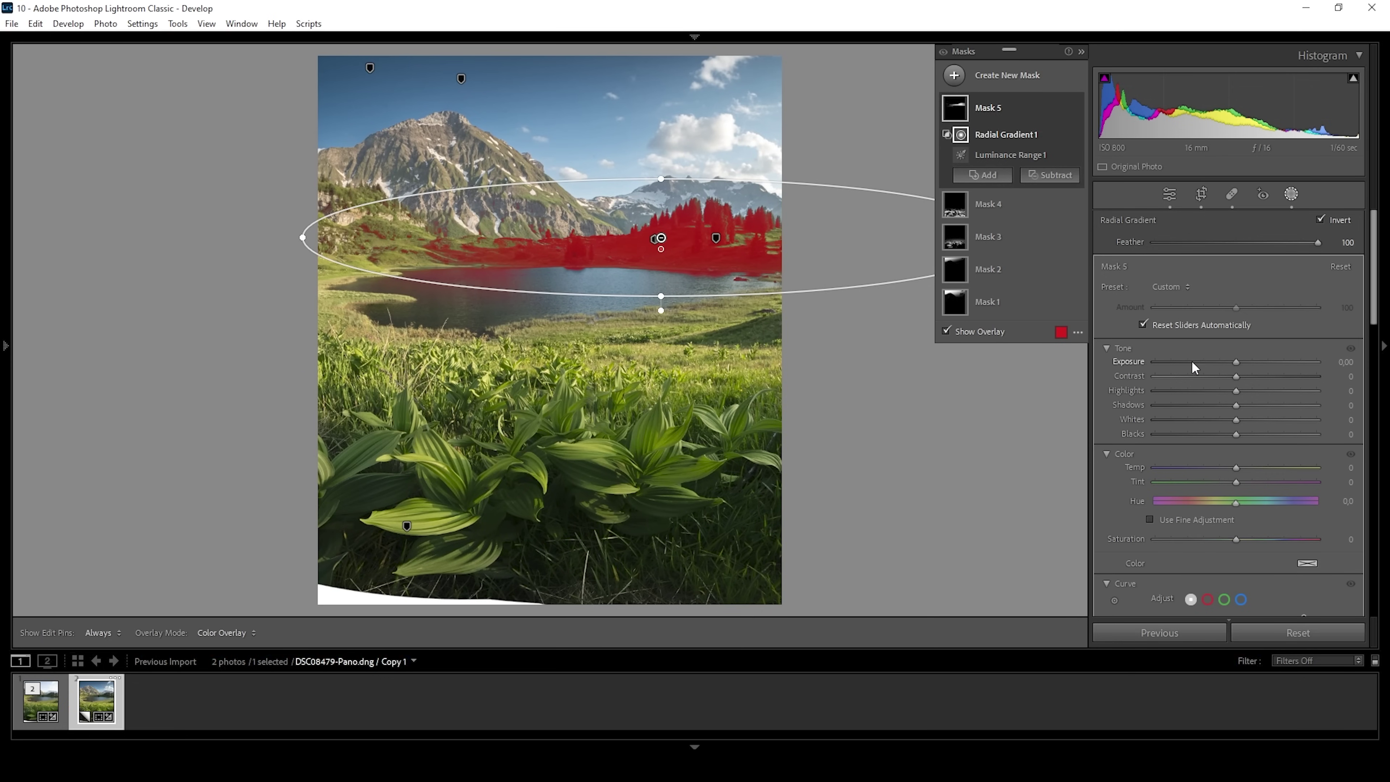
{"action": "left_click_drag", "start_coordinate": [1234, 404], "coordinate": [1194, 405]}
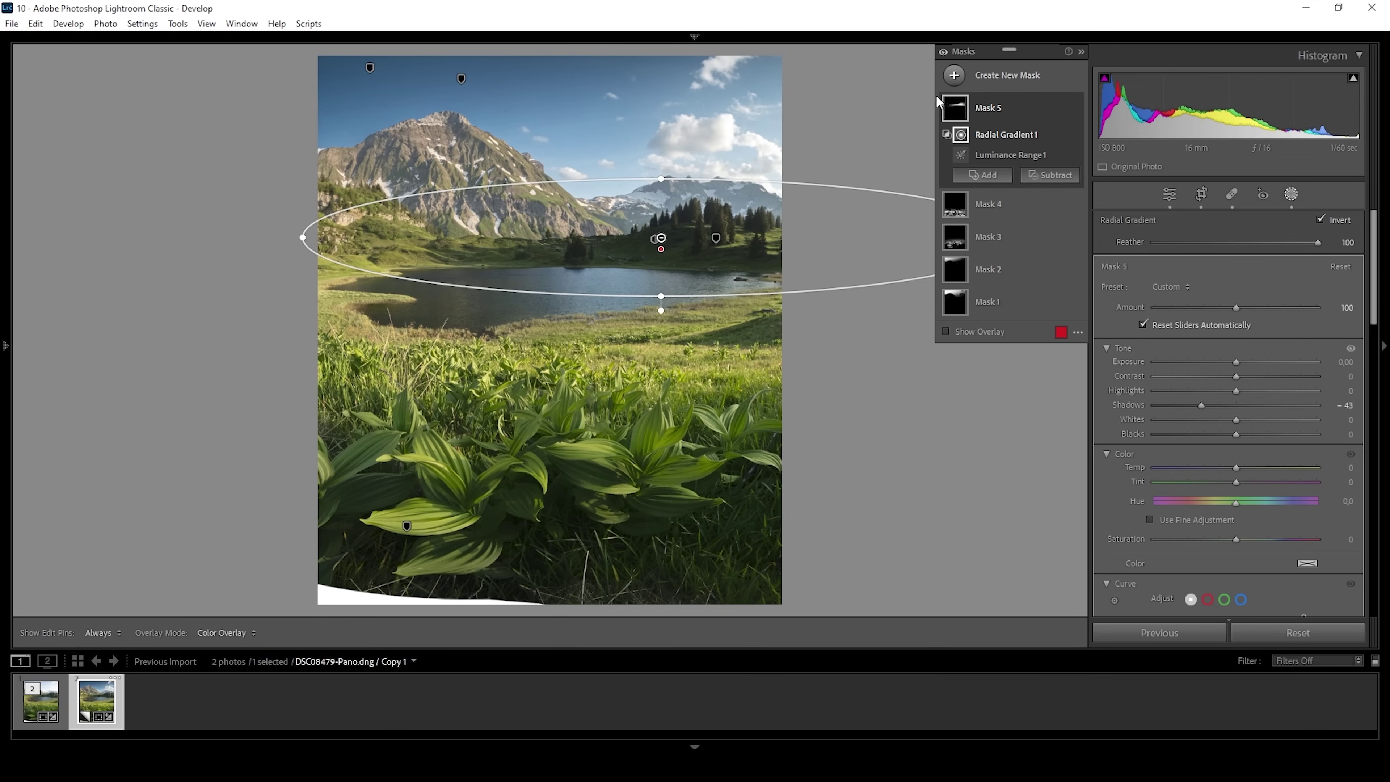
Step: Create a Color Range mask sampled from the sunlit grass beside the trees and set its Refine value to 19
{"action": "left_click", "coordinate": [982, 175]}
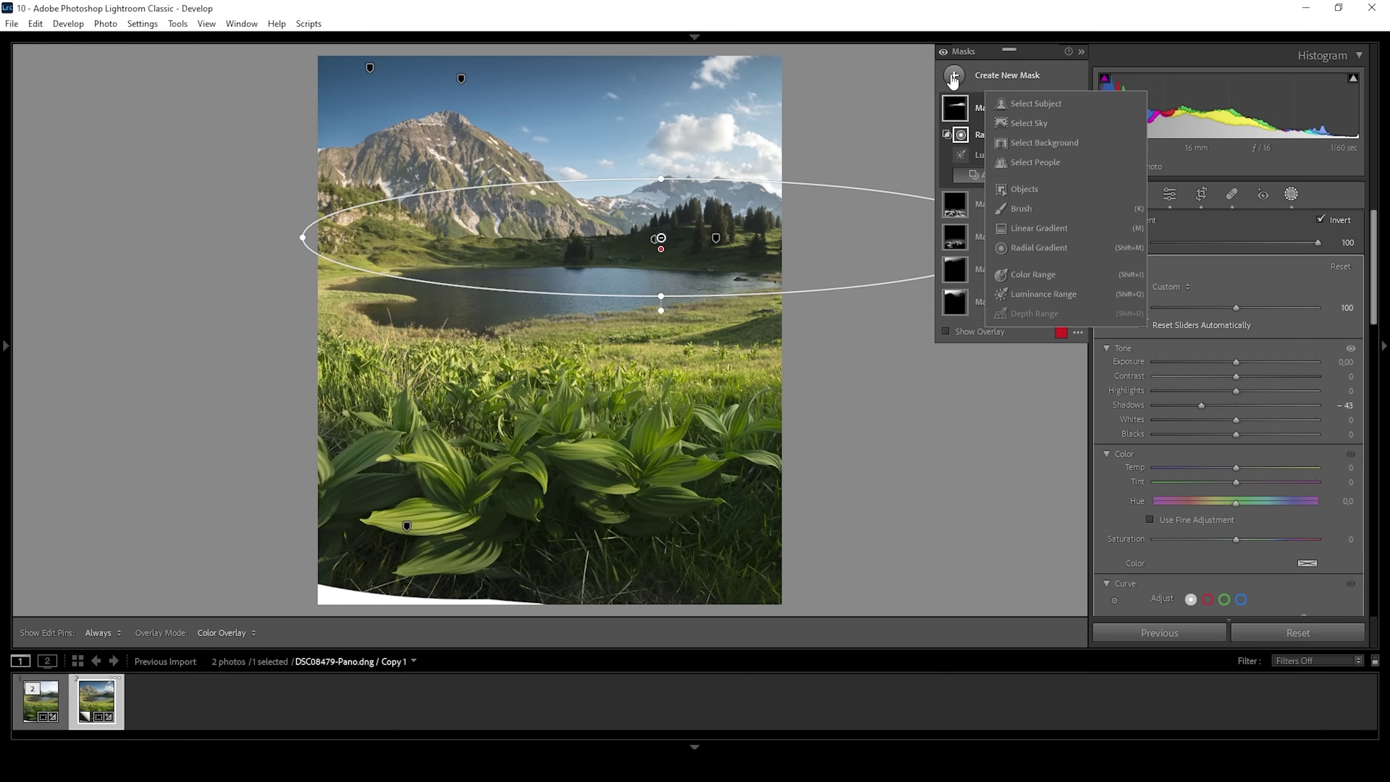
{"action": "left_click", "coordinate": [1032, 274]}
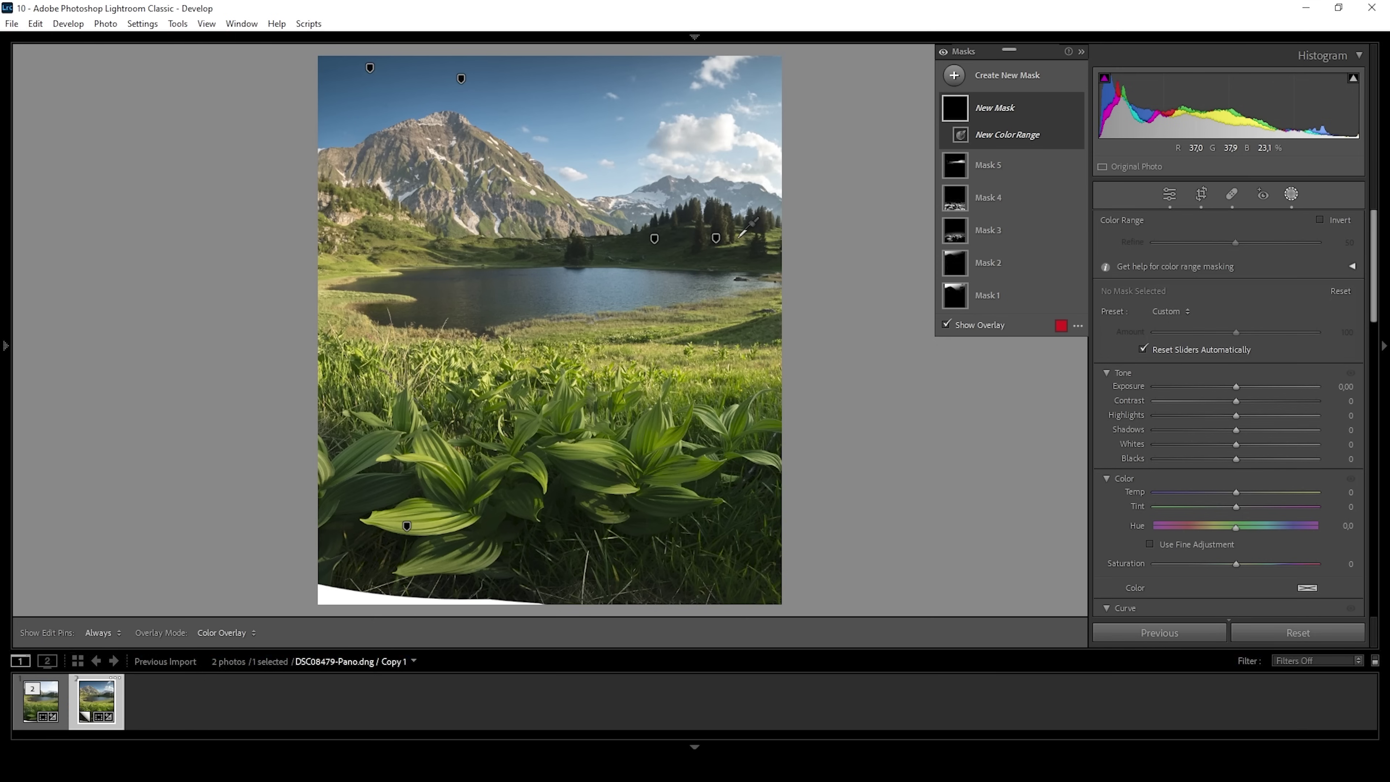
{"action": "left_click", "coordinate": [739, 237]}
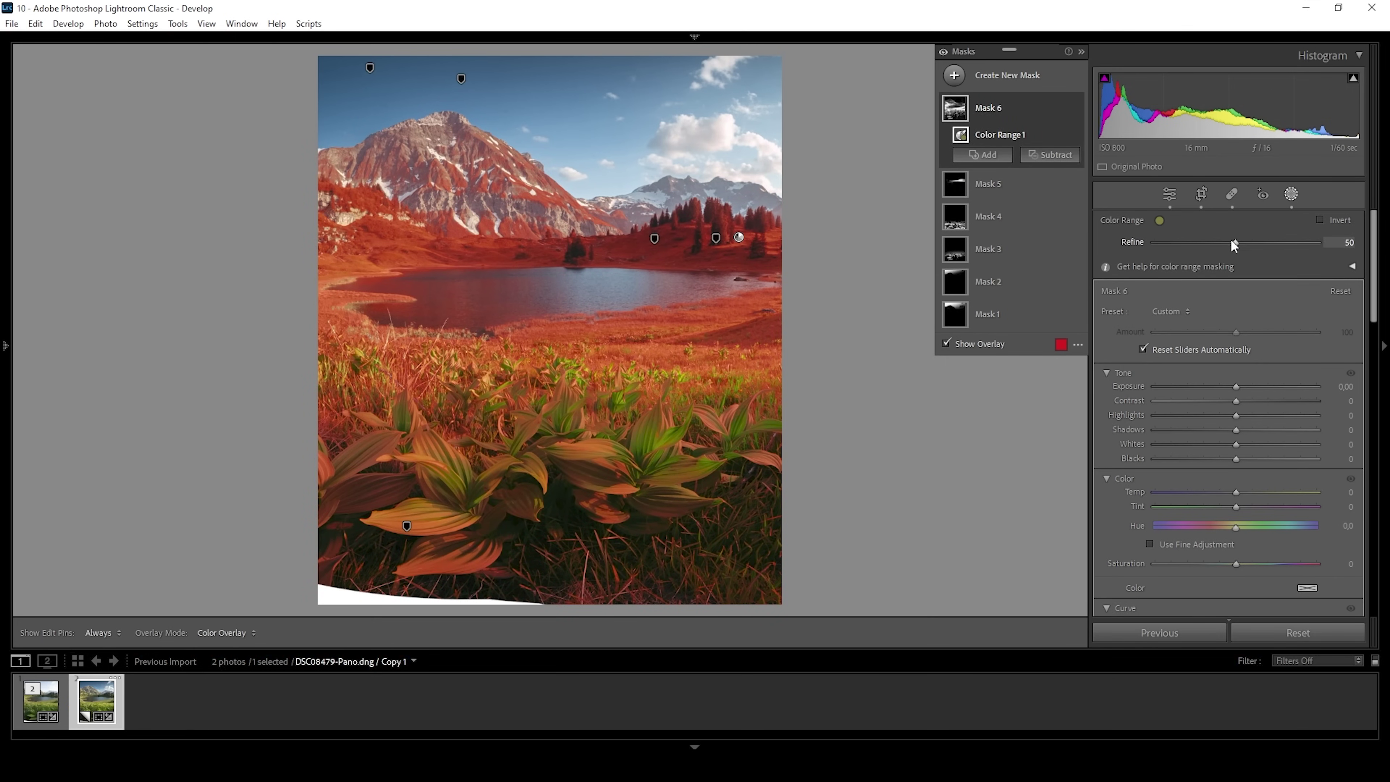
{"action": "left_click_drag", "start_coordinate": [1236, 241], "coordinate": [1187, 241]}
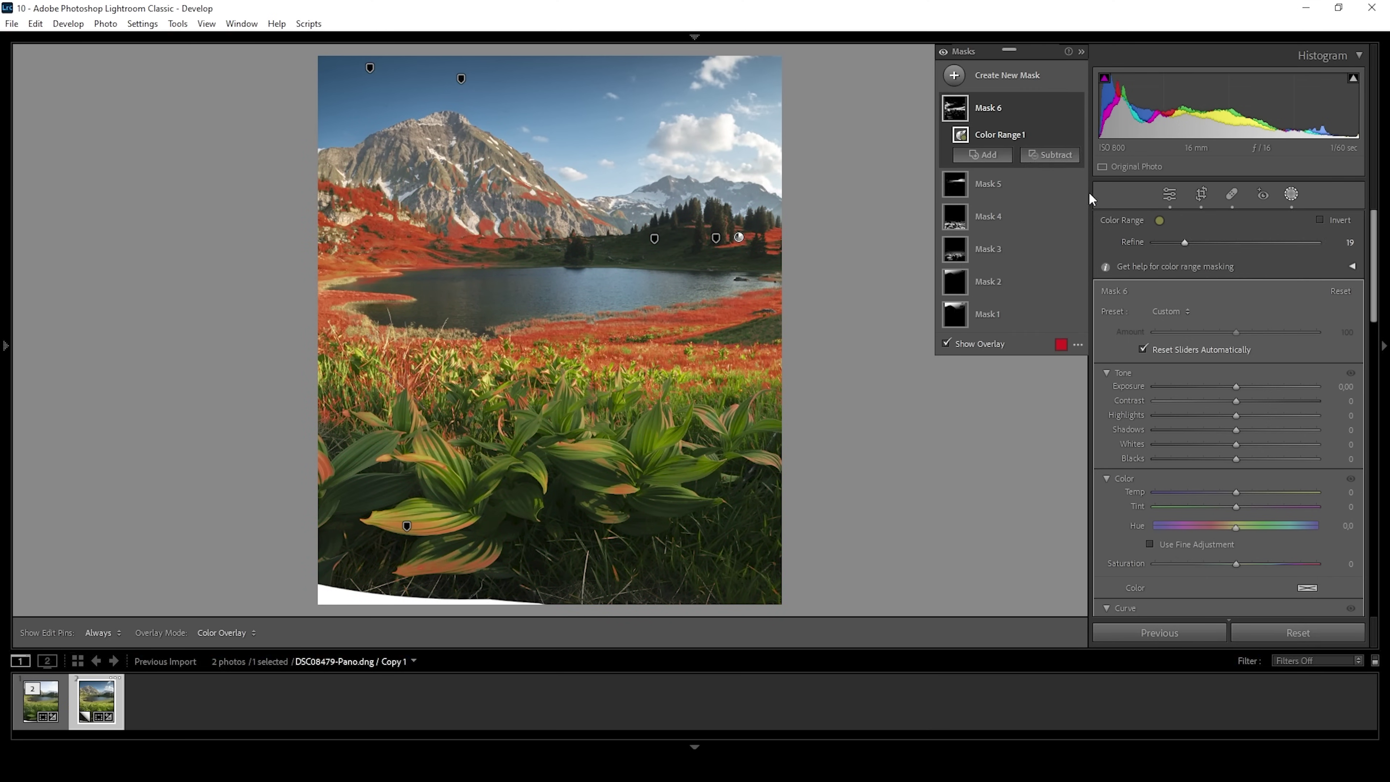
Step: Subtract a linear gradient up from the near lakeshore and a tilted radial gradient over the mountain from the color range mask
{"action": "left_click", "coordinate": [1057, 159]}
{"action": "left_click", "coordinate": [1053, 317]}
{"action": "left_click_drag", "start_coordinate": [516, 316], "coordinate": [520, 243]}
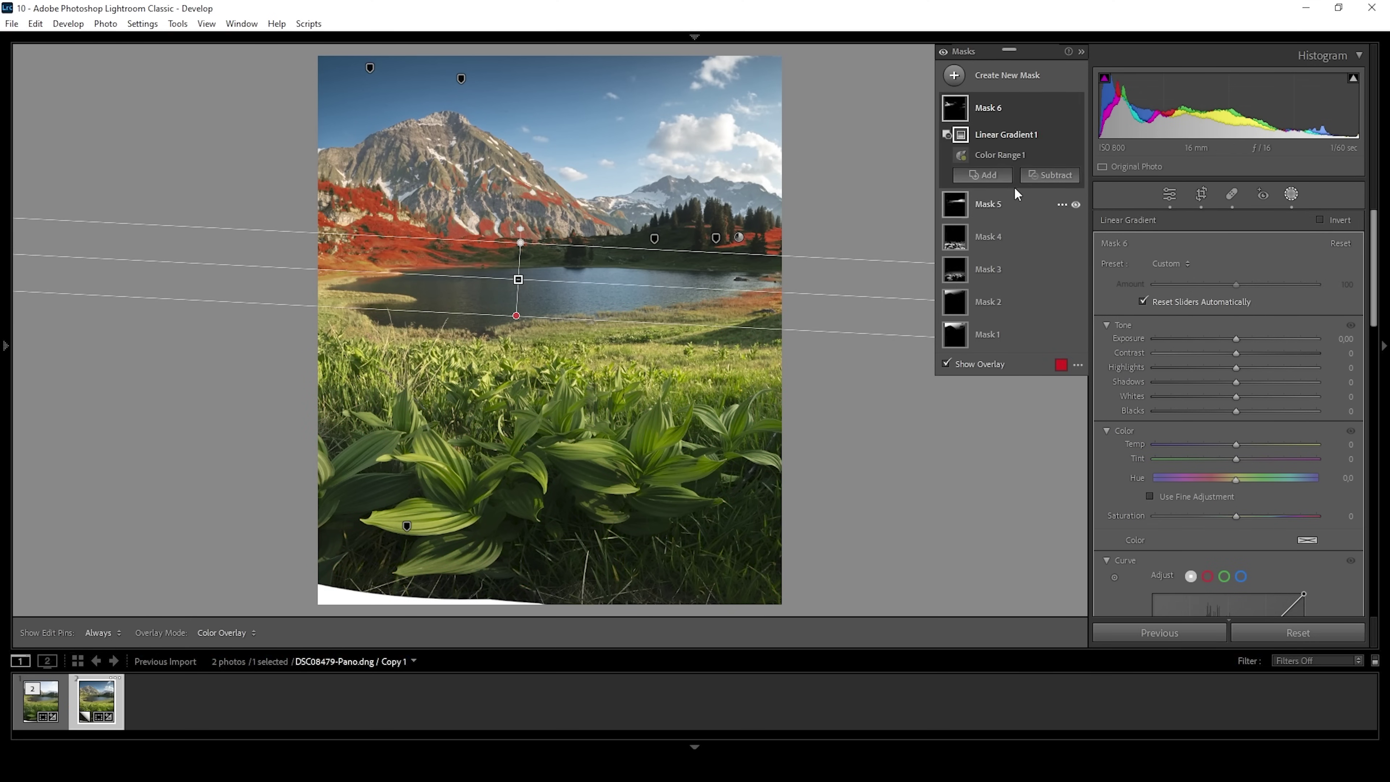
{"action": "left_click", "coordinate": [1048, 175]}
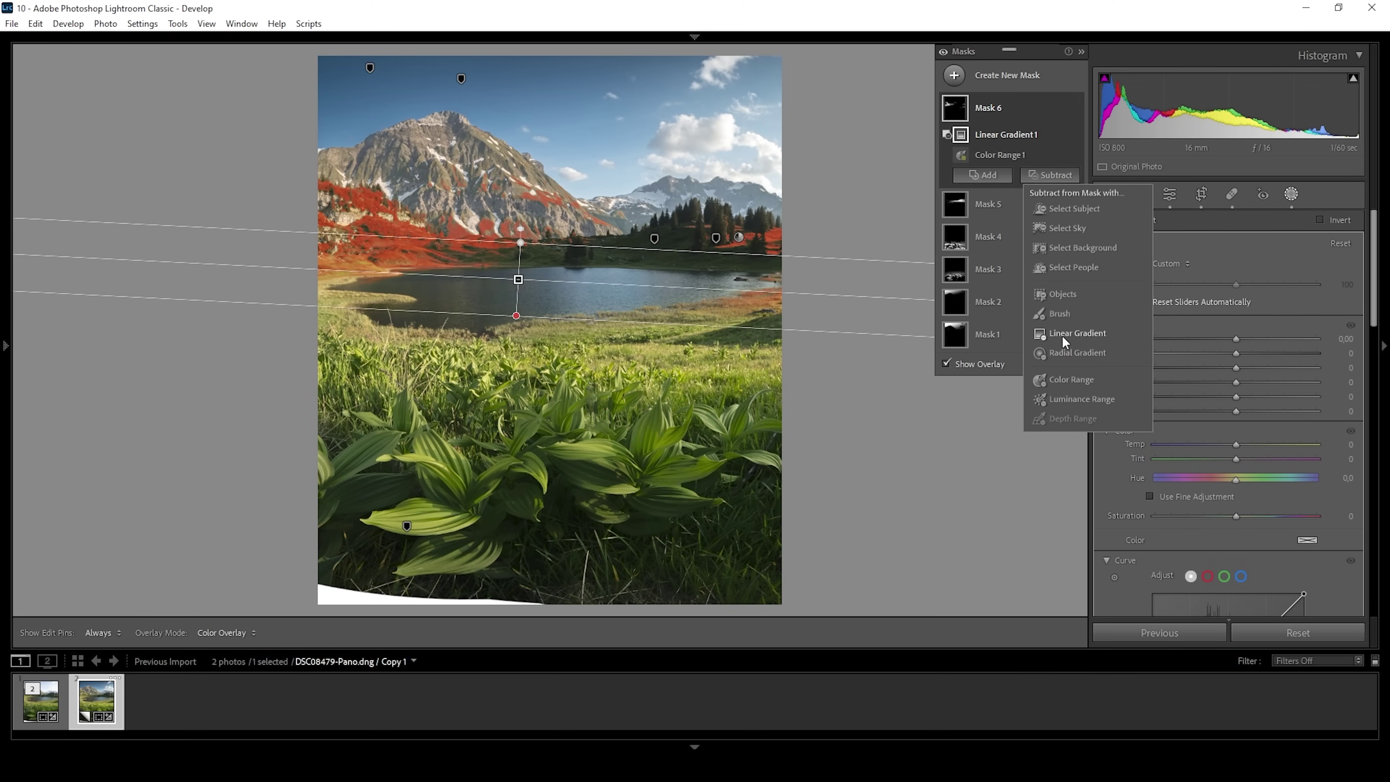
{"action": "left_click", "coordinate": [1064, 353]}
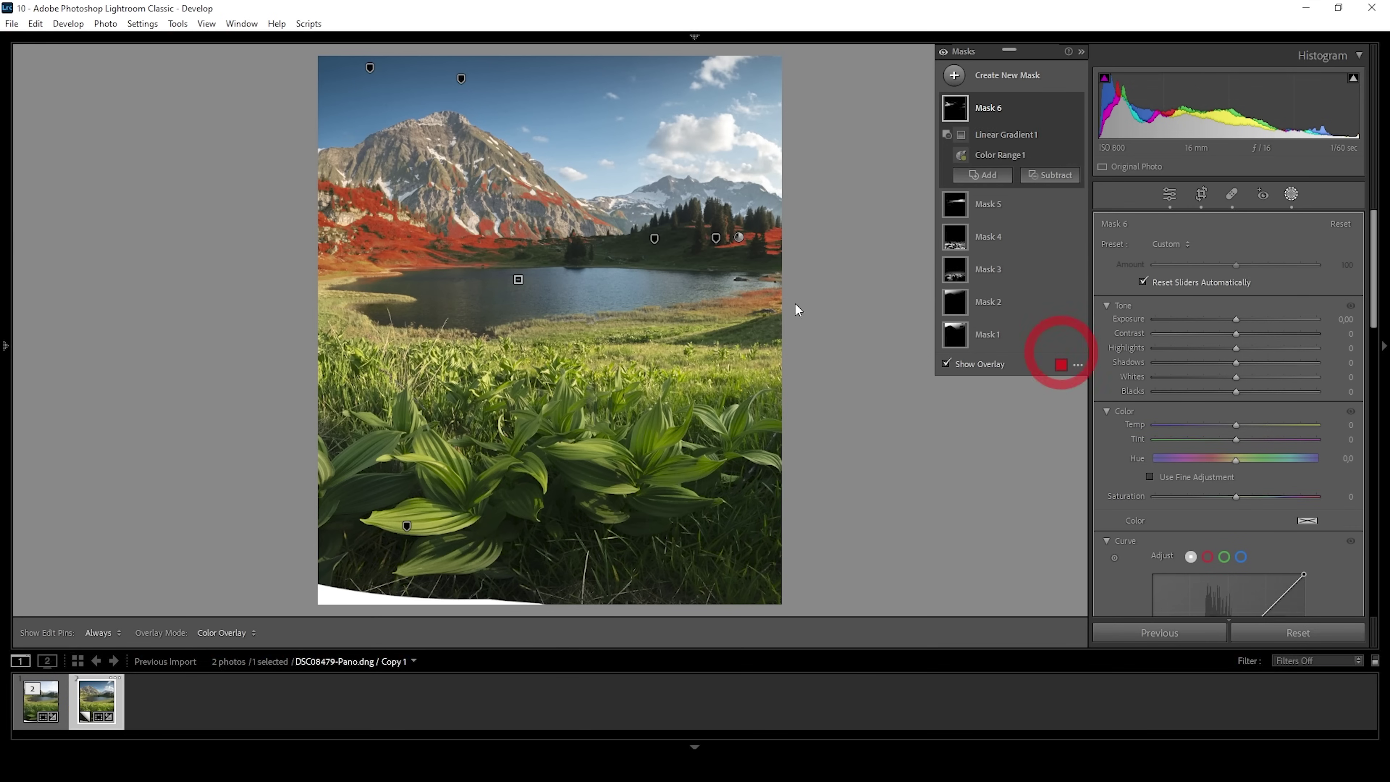
{"action": "left_click_drag", "start_coordinate": [503, 187], "coordinate": [646, 218]}
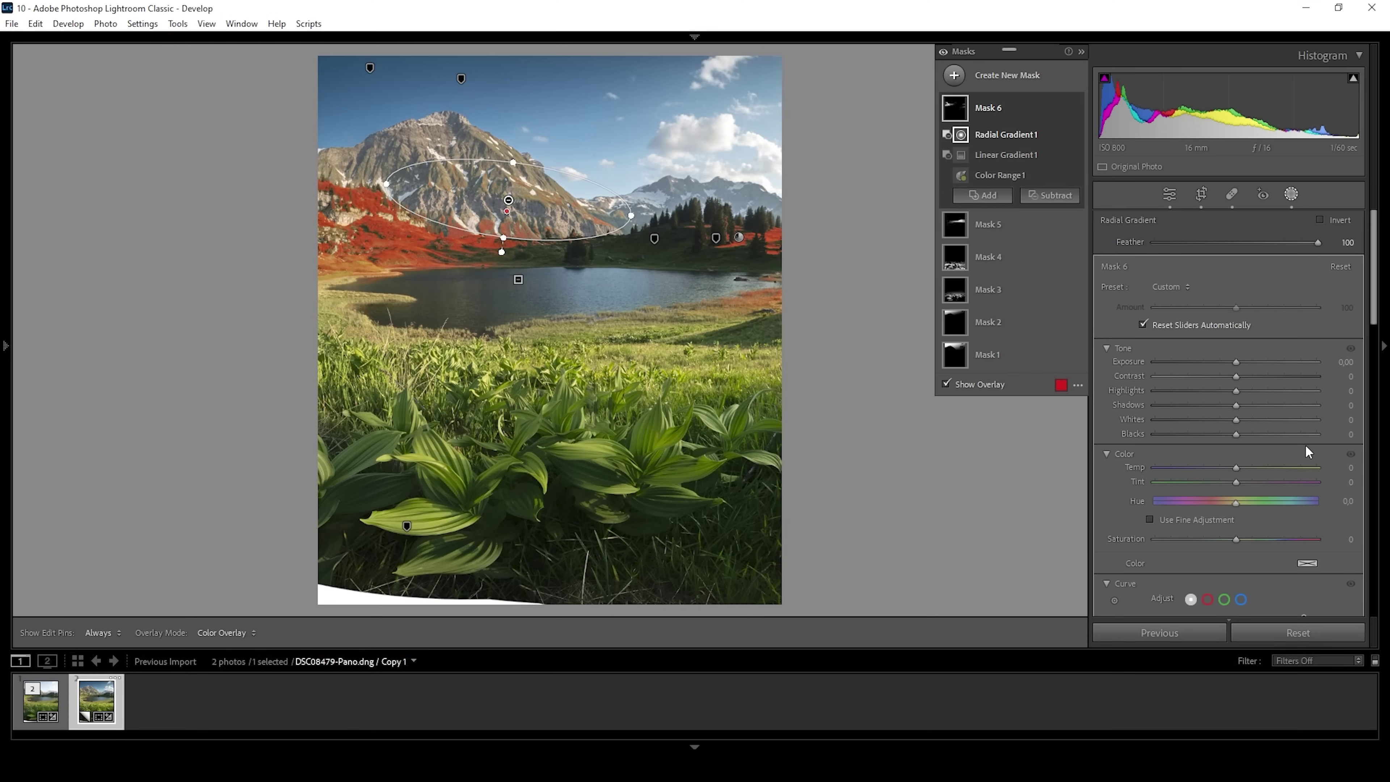
Step: Brighten and warm the sunlit grass mask with exposure 0.29, temperature 13 and saturation 7
{"action": "left_click", "coordinate": [1236, 363]}
{"action": "left_click_drag", "start_coordinate": [1235, 363], "coordinate": [1240, 367]}
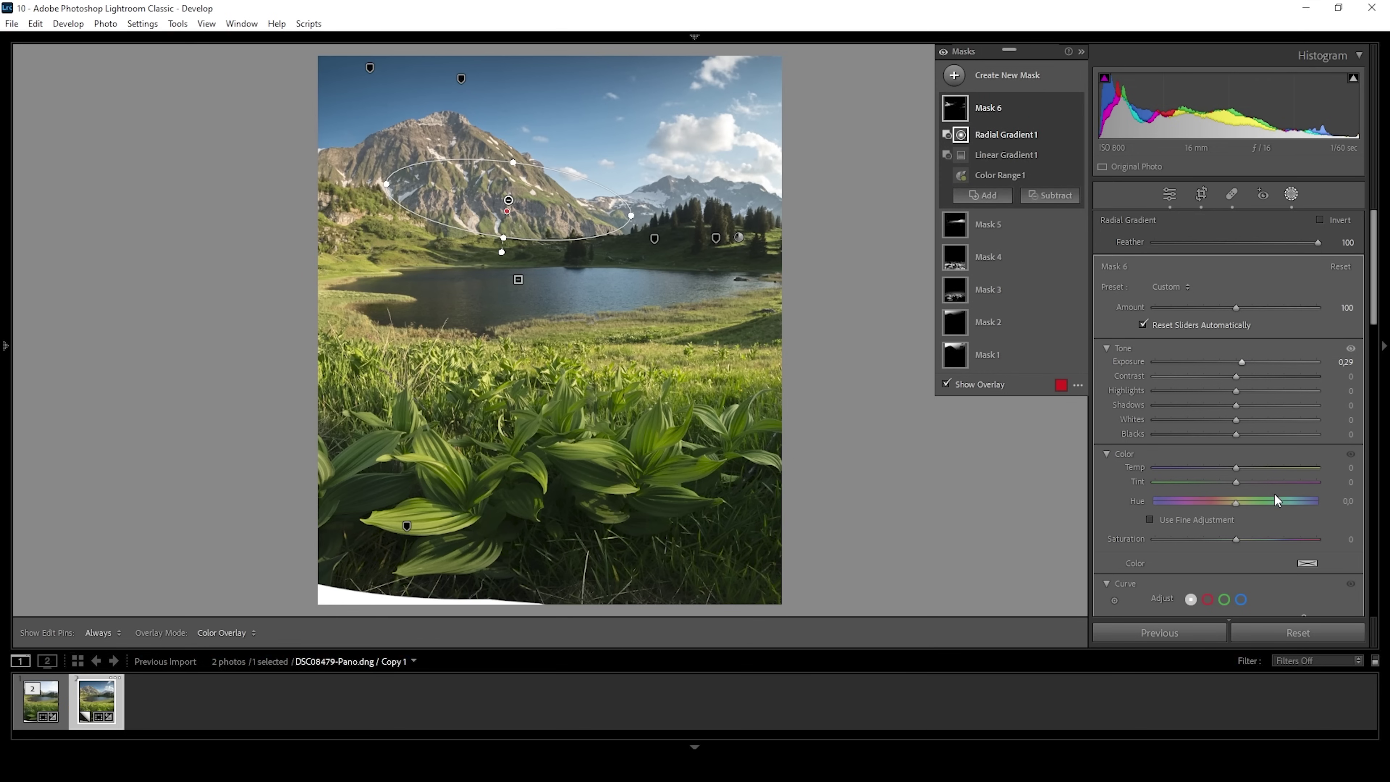
{"action": "left_click", "coordinate": [1237, 469]}
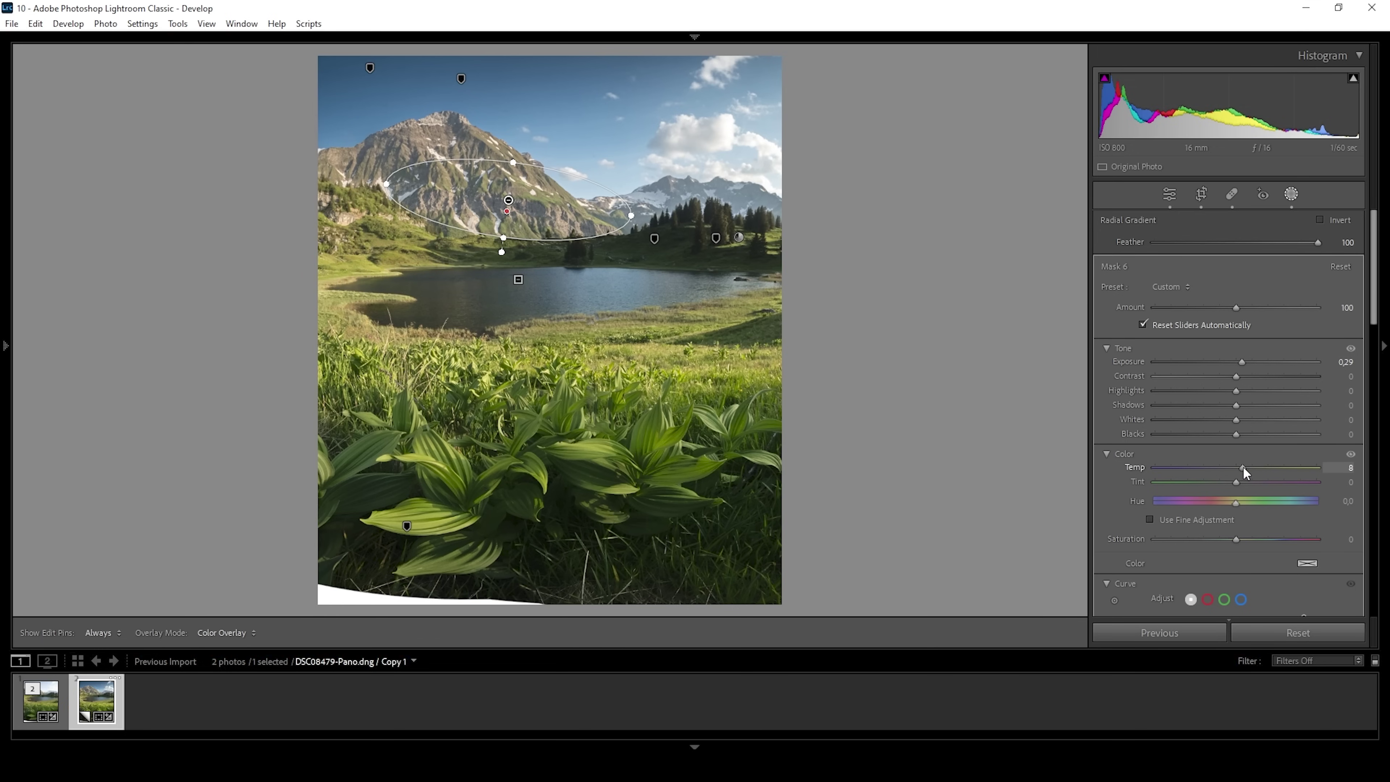
{"action": "left_click_drag", "start_coordinate": [1249, 467], "coordinate": [1251, 472]}
{"action": "left_click_drag", "start_coordinate": [1236, 537], "coordinate": [1245, 537]}
{"action": "left_click_drag", "start_coordinate": [1246, 541], "coordinate": [1241, 541]}
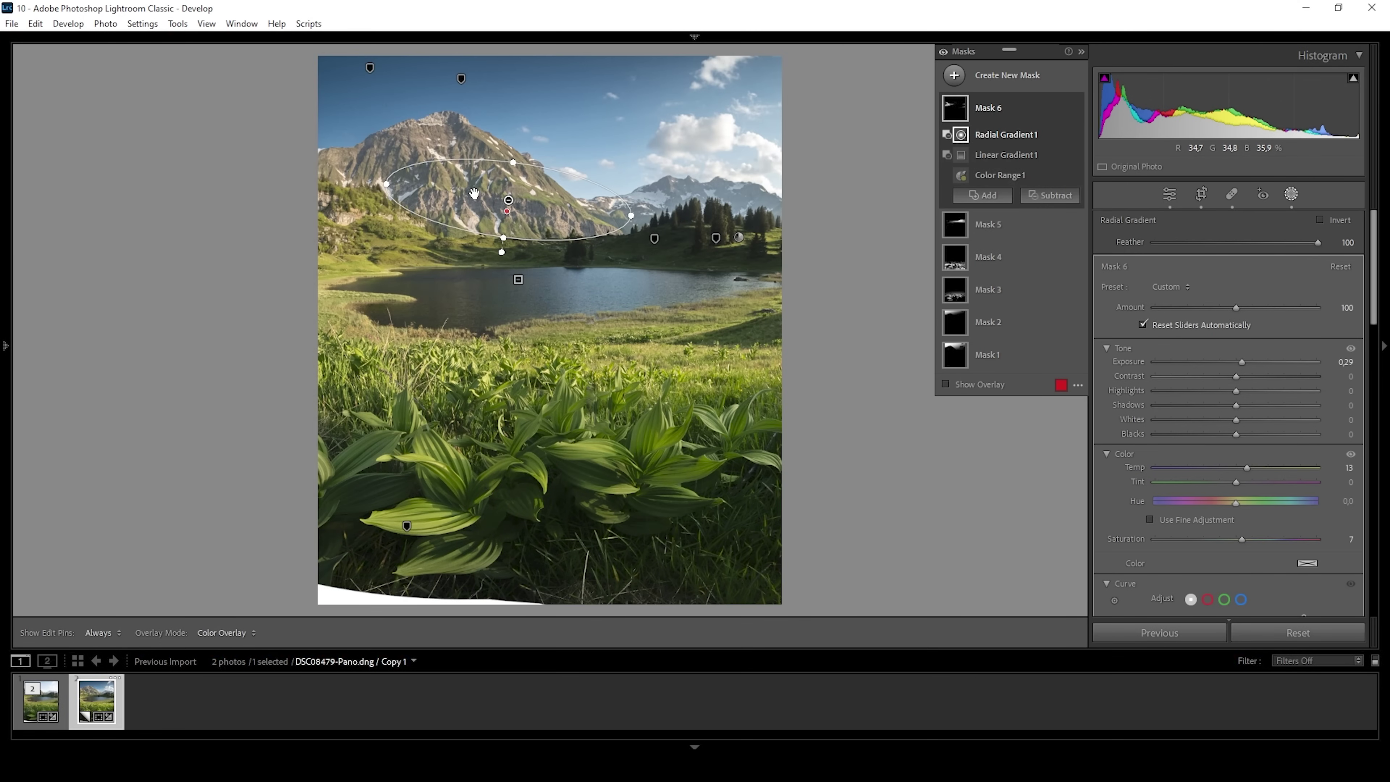
Step: Create a Luminance Range mask sampled from the mountain face and narrow its range to 20/32 and 52/65
{"action": "left_click", "coordinate": [1004, 75]}
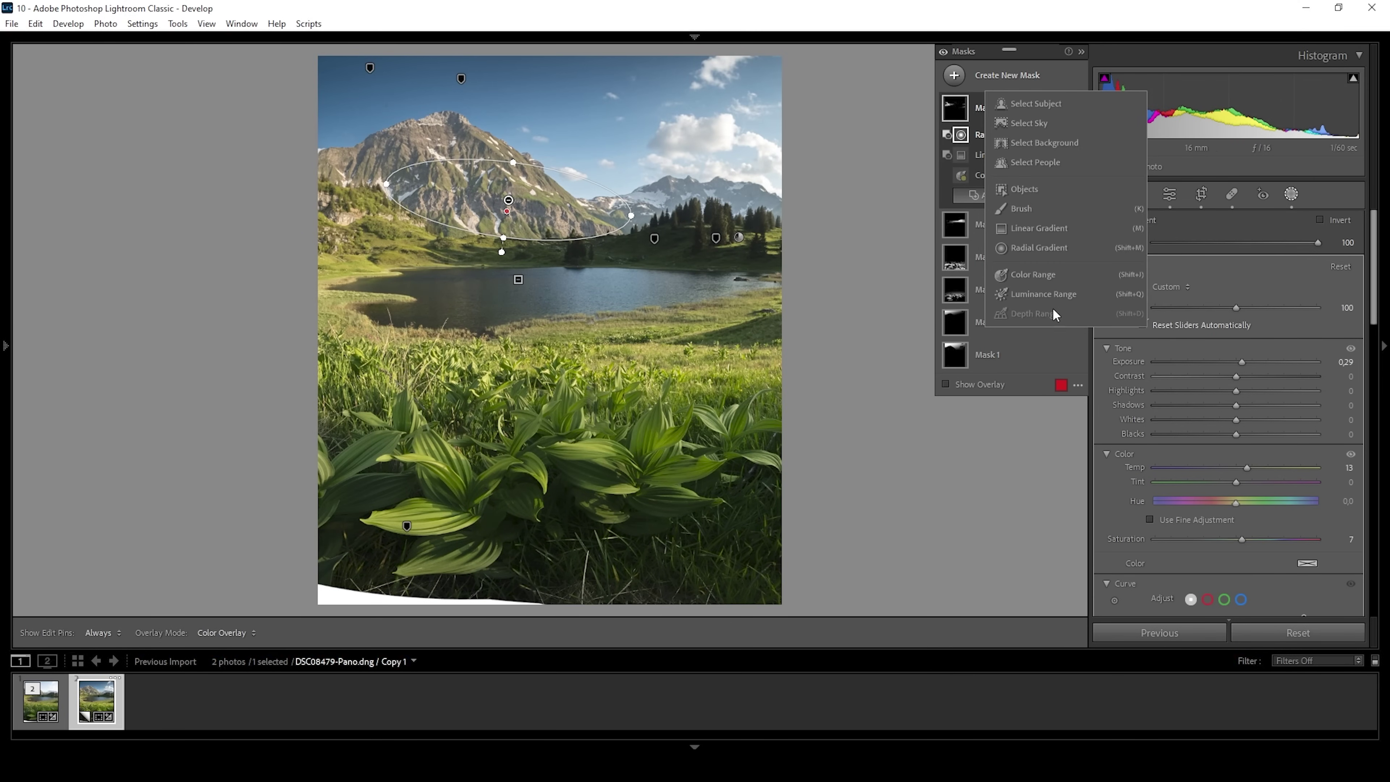
{"action": "left_click", "coordinate": [1043, 294]}
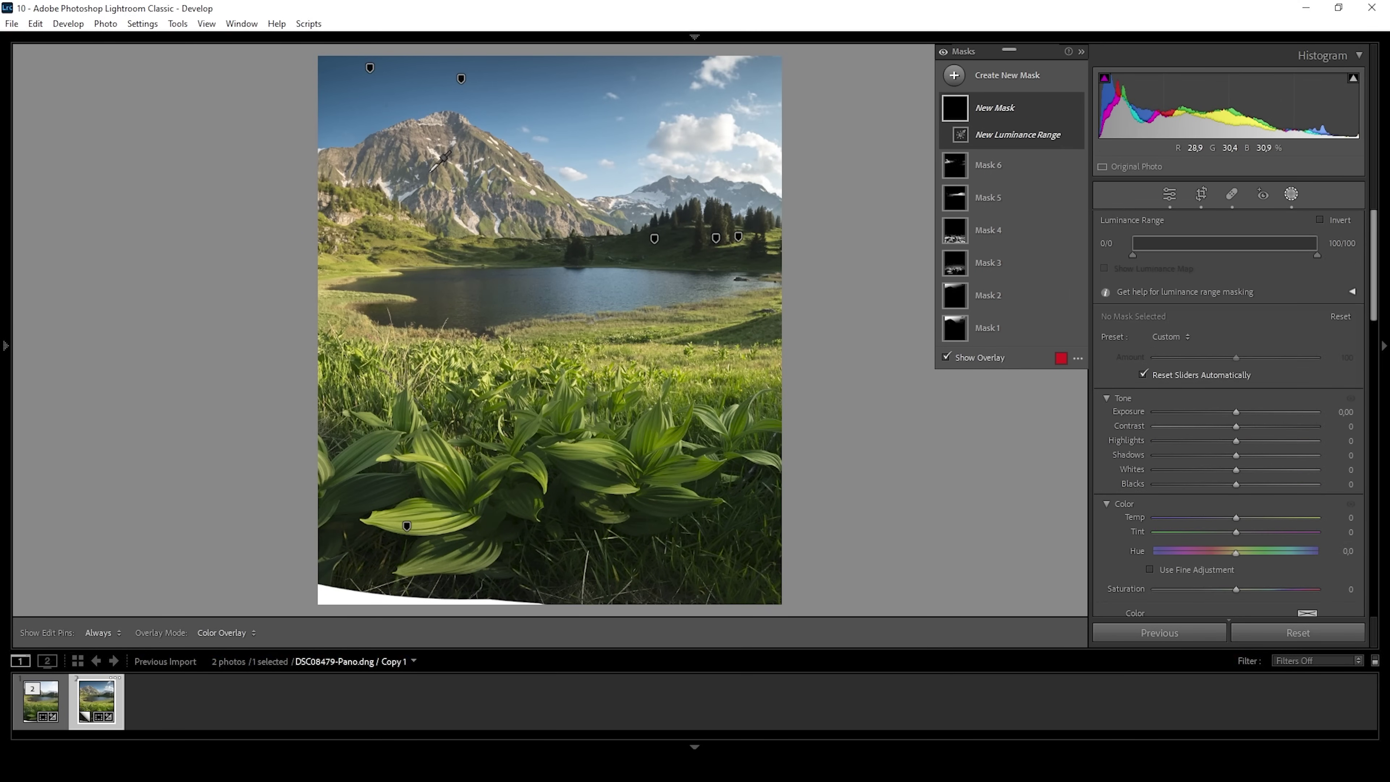
{"action": "left_click", "coordinate": [422, 166]}
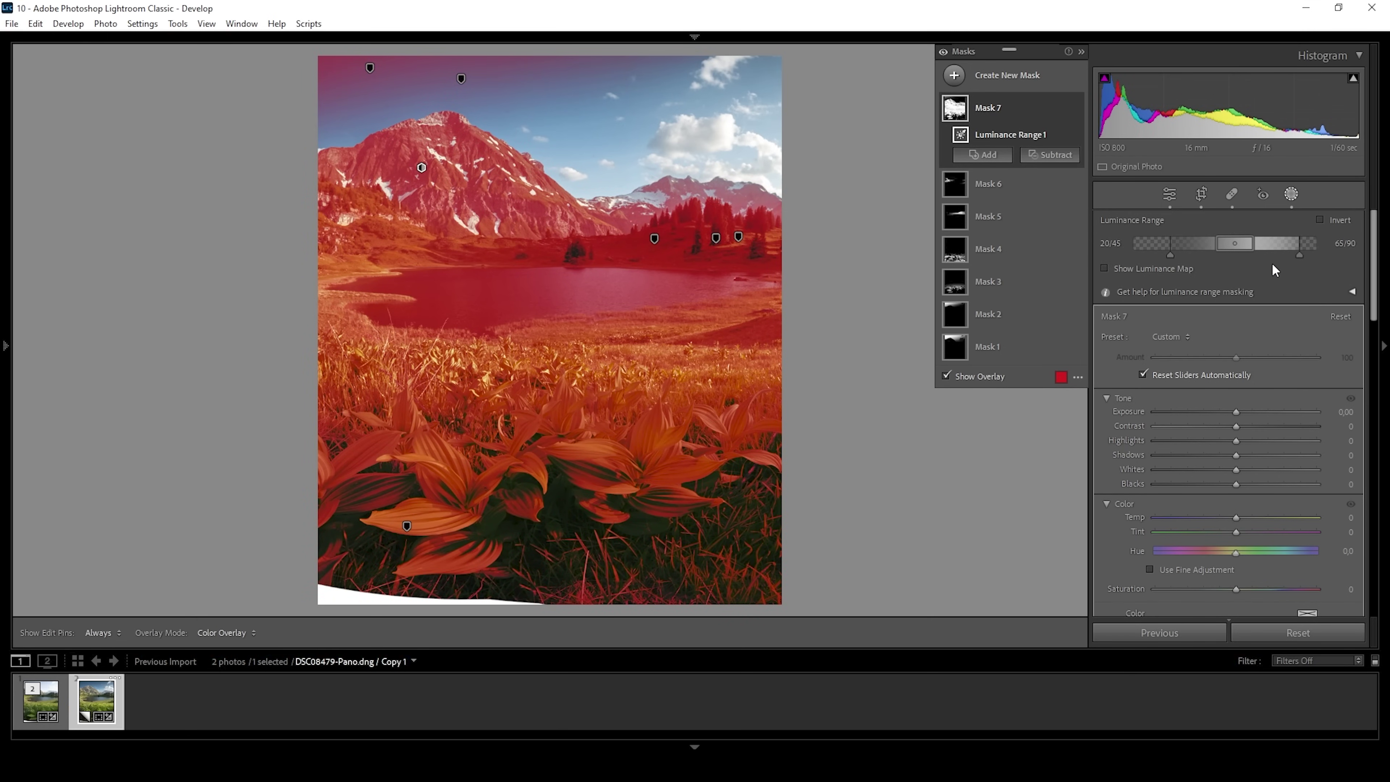
{"action": "left_click_drag", "start_coordinate": [1299, 253], "coordinate": [1266, 255]}
{"action": "left_click_drag", "start_coordinate": [1169, 255], "coordinate": [1201, 250]}
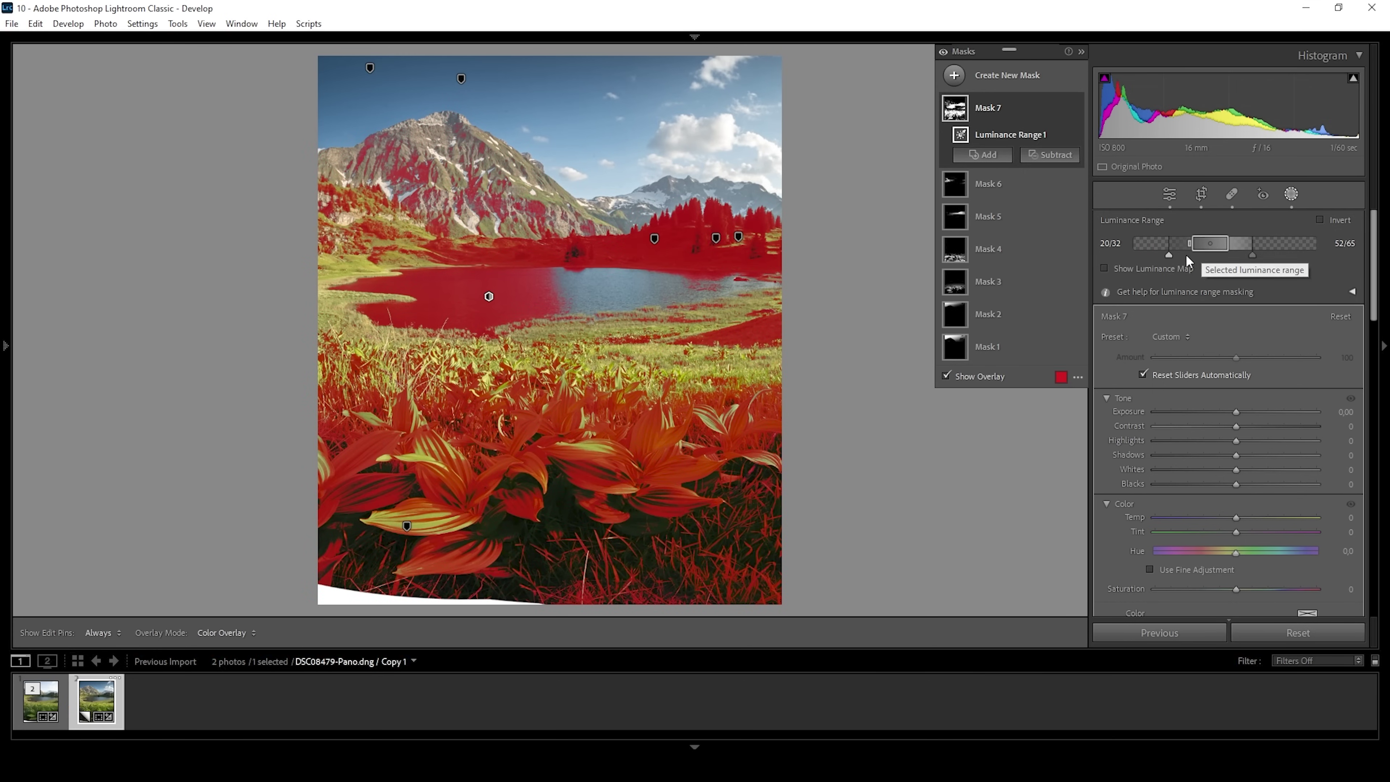
{"action": "left_click_drag", "start_coordinate": [1171, 254], "coordinate": [1170, 255]}
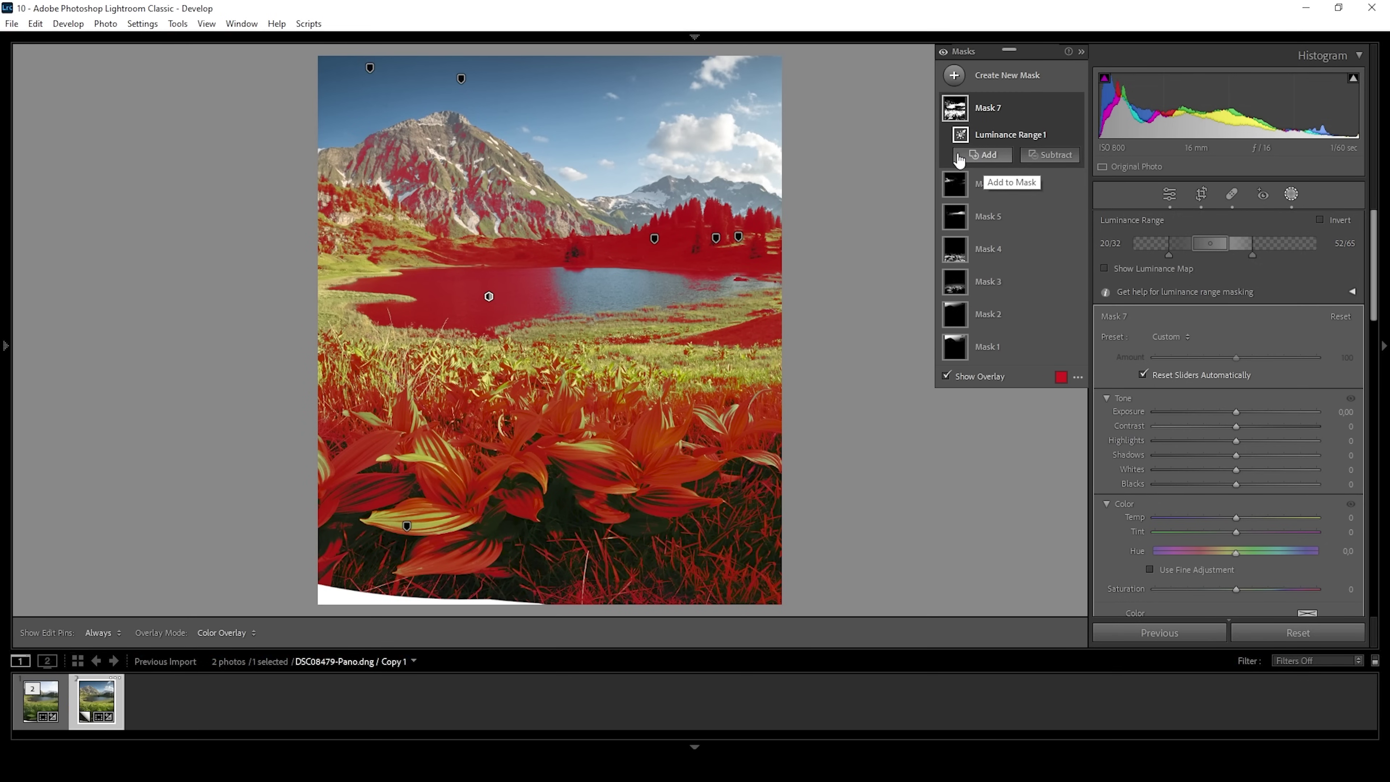
Step: Intersect the new luminance mask with a brush painted over the large mountain's rocky face
{"action": "left_click", "coordinate": [1062, 109]}
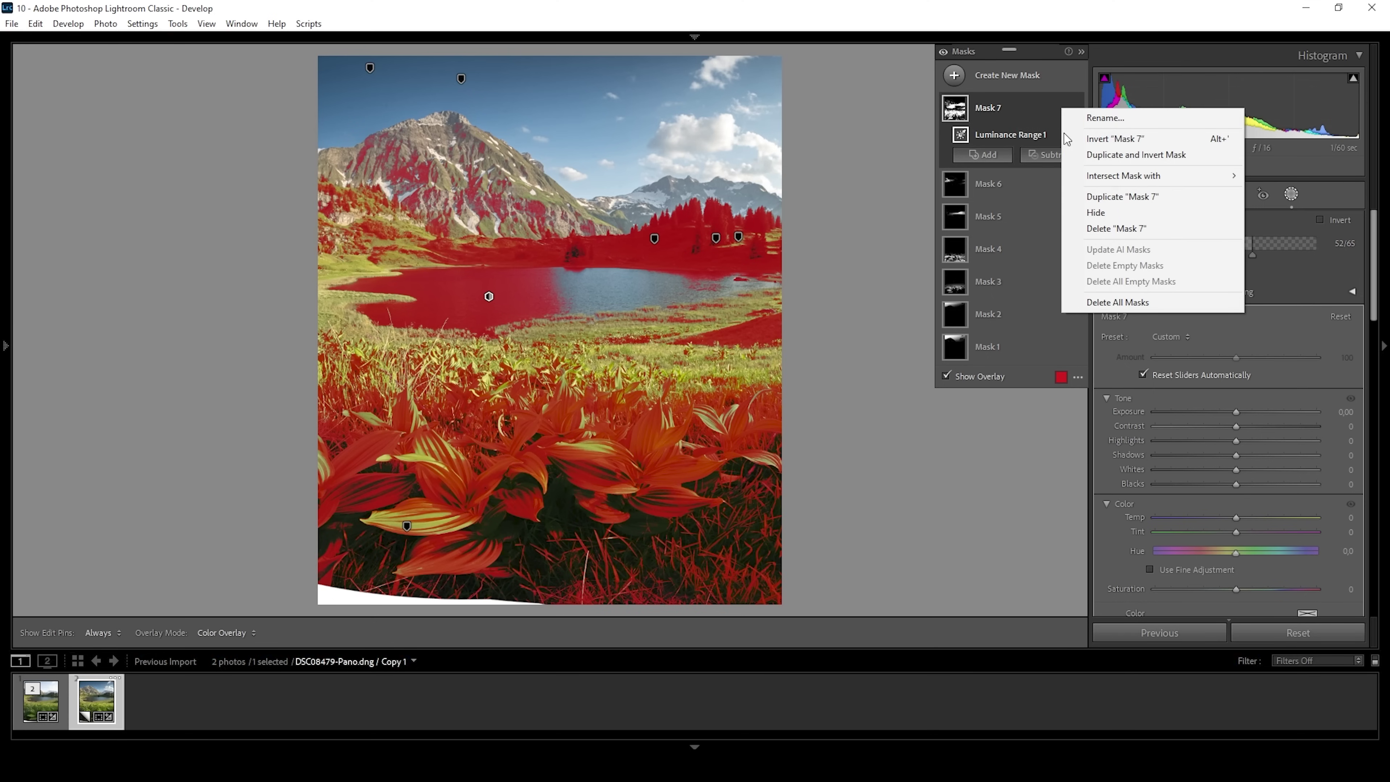
{"action": "mouse_move", "coordinate": [1123, 178]}
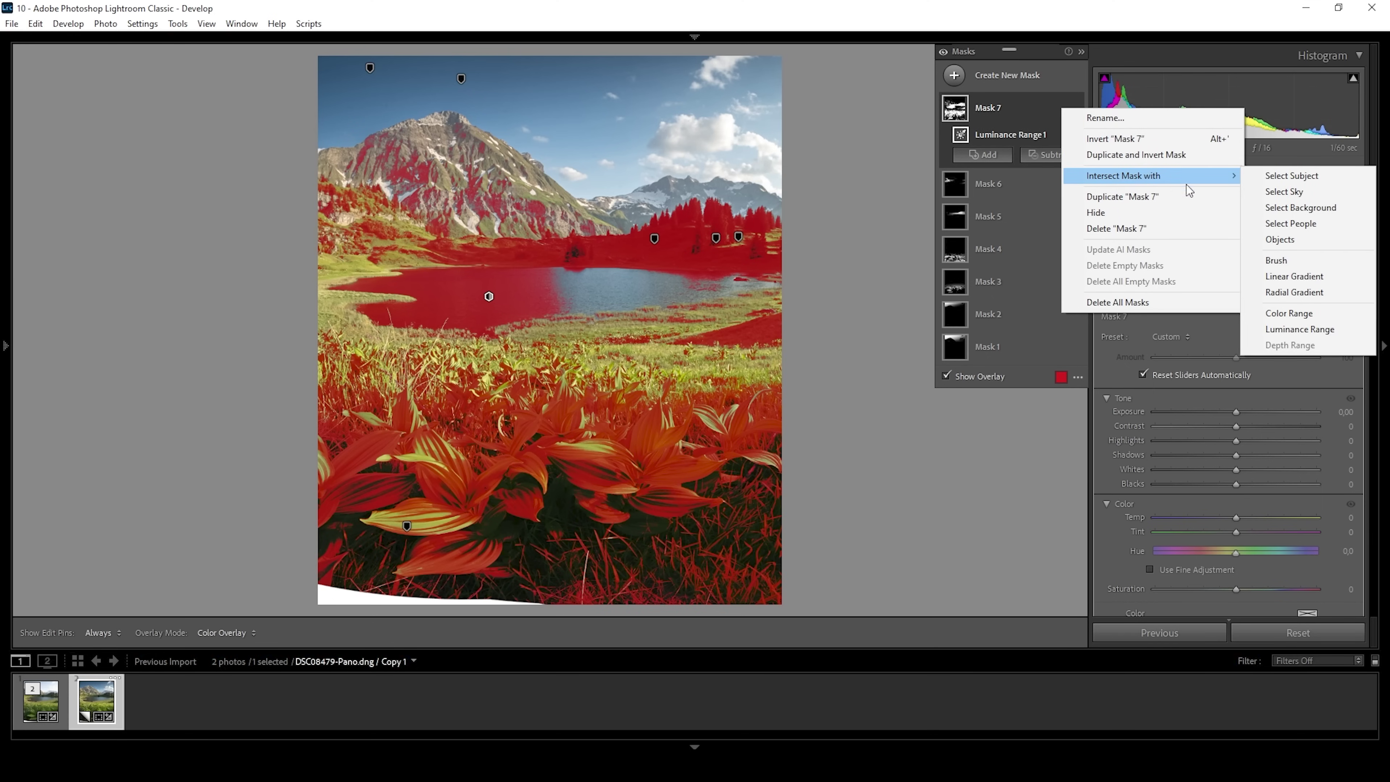
{"action": "left_click", "coordinate": [1276, 260]}
{"action": "mouse_move", "coordinate": [383, 148]}
{"action": "left_mouse_down"}
{"action": "mouse_move", "coordinate": [372, 162]}
{"action": "mouse_move", "coordinate": [446, 202]}
{"action": "mouse_move", "coordinate": [575, 218]}
{"action": "mouse_move", "coordinate": [438, 129]}
{"action": "mouse_move", "coordinate": [453, 131]}
{"action": "left_mouse_up"}
Step: Subtract a wide, flat radial gradient over the far shore from the mountain mask and lower its exposure to -0.68
{"action": "left_click", "coordinate": [1032, 177]}
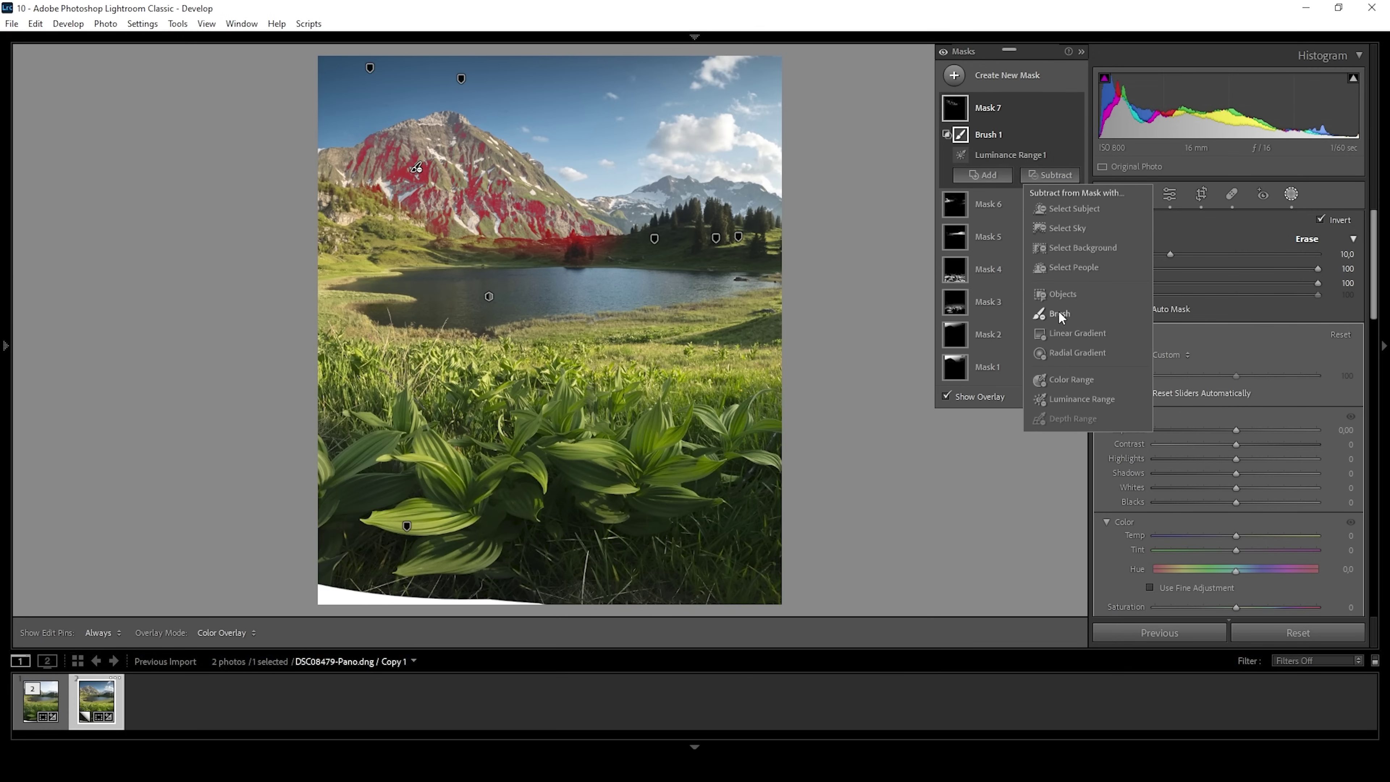
{"action": "left_click", "coordinate": [1059, 352]}
{"action": "mouse_move", "coordinate": [552, 244]}
{"action": "left_mouse_down"}
{"action": "mouse_move", "coordinate": [642, 274]}
{"action": "mouse_move", "coordinate": [569, 246]}
{"action": "left_mouse_up"}
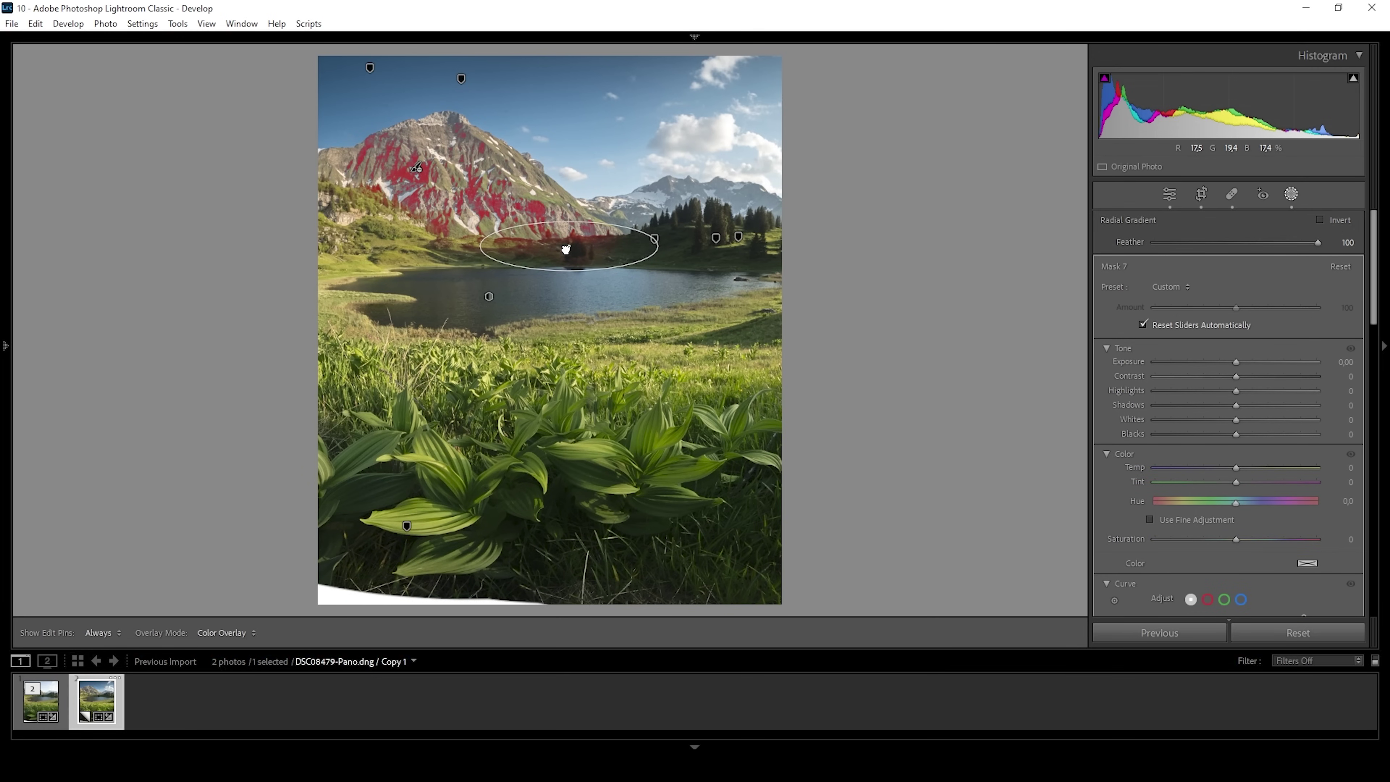
{"action": "left_click_drag", "start_coordinate": [1235, 363], "coordinate": [1223, 366]}
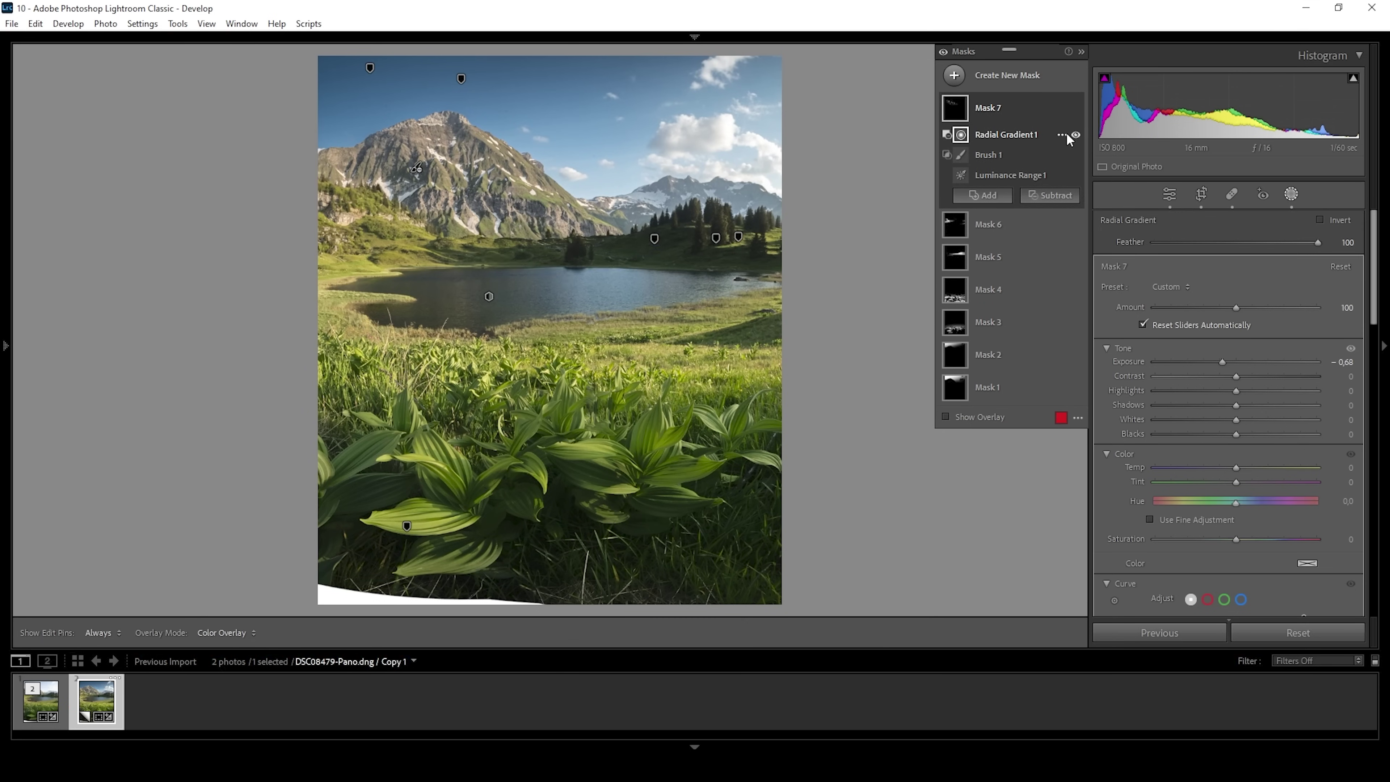
Step: Compare the photo with all masks off and on, and leave masking
{"action": "left_click", "coordinate": [944, 54]}
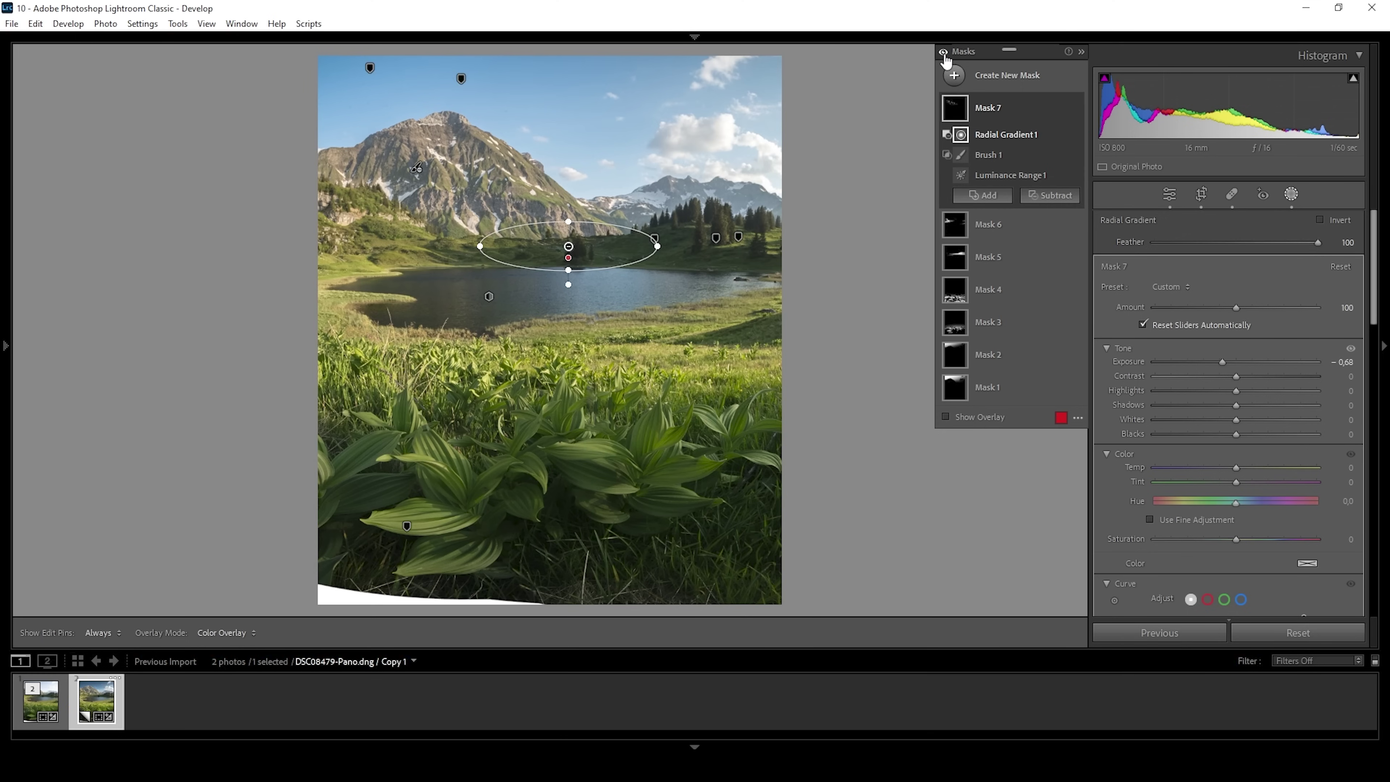
{"action": "left_click", "coordinate": [944, 52]}
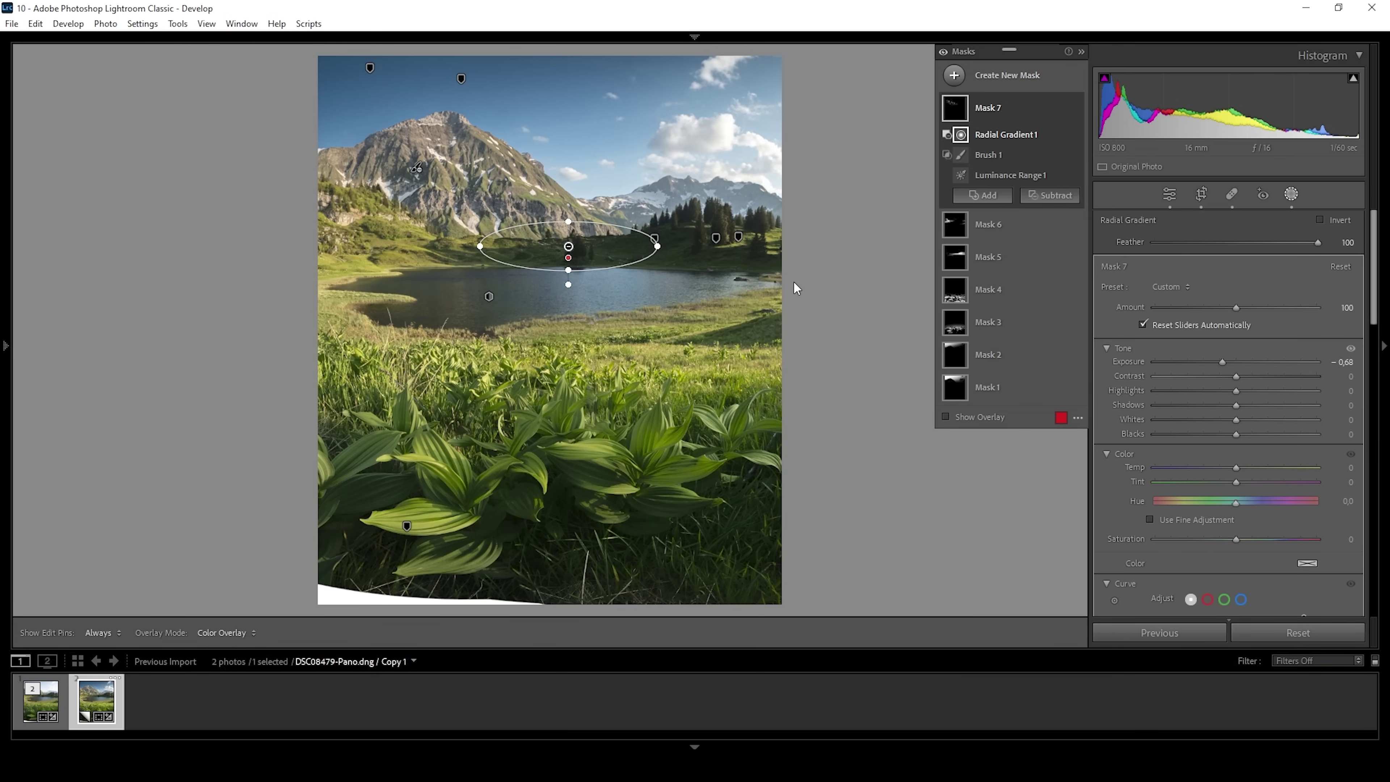
{"action": "left_click", "coordinate": [1291, 194]}
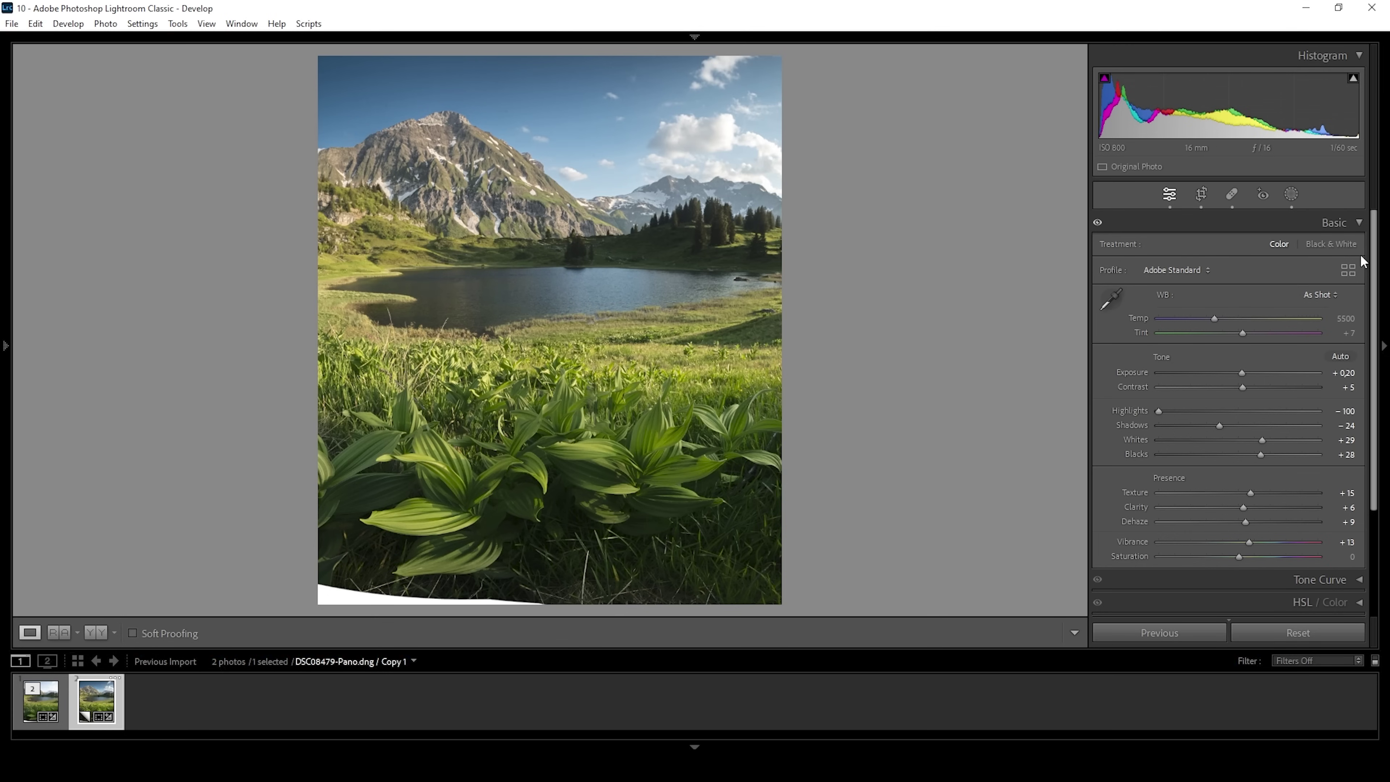
Step: Raise the HSL saturation of yellow to +4 and green to +16, and increase blue slightly
{"action": "scroll", "coordinate": [1374, 228], "scroll_direction": "down", "scroll_amount": 3}
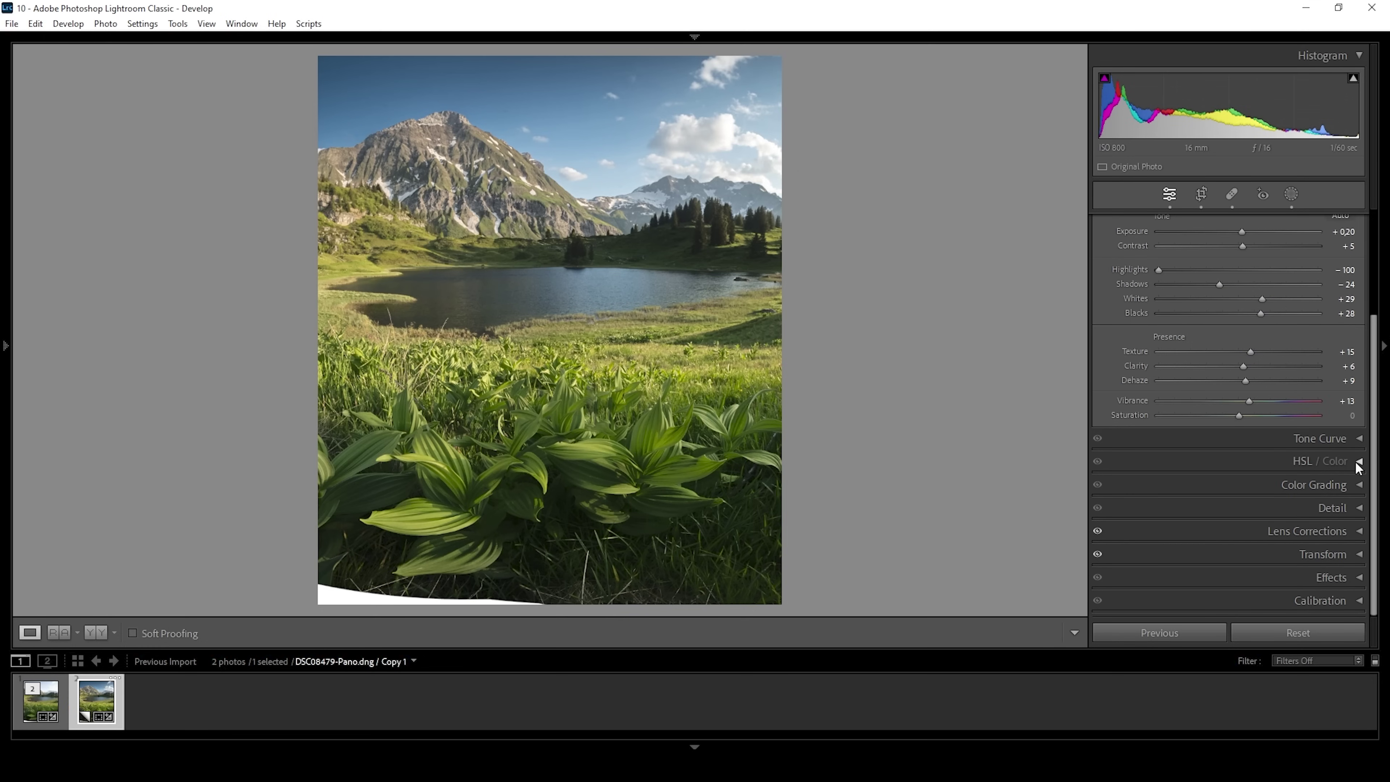
{"action": "left_click", "coordinate": [1360, 464]}
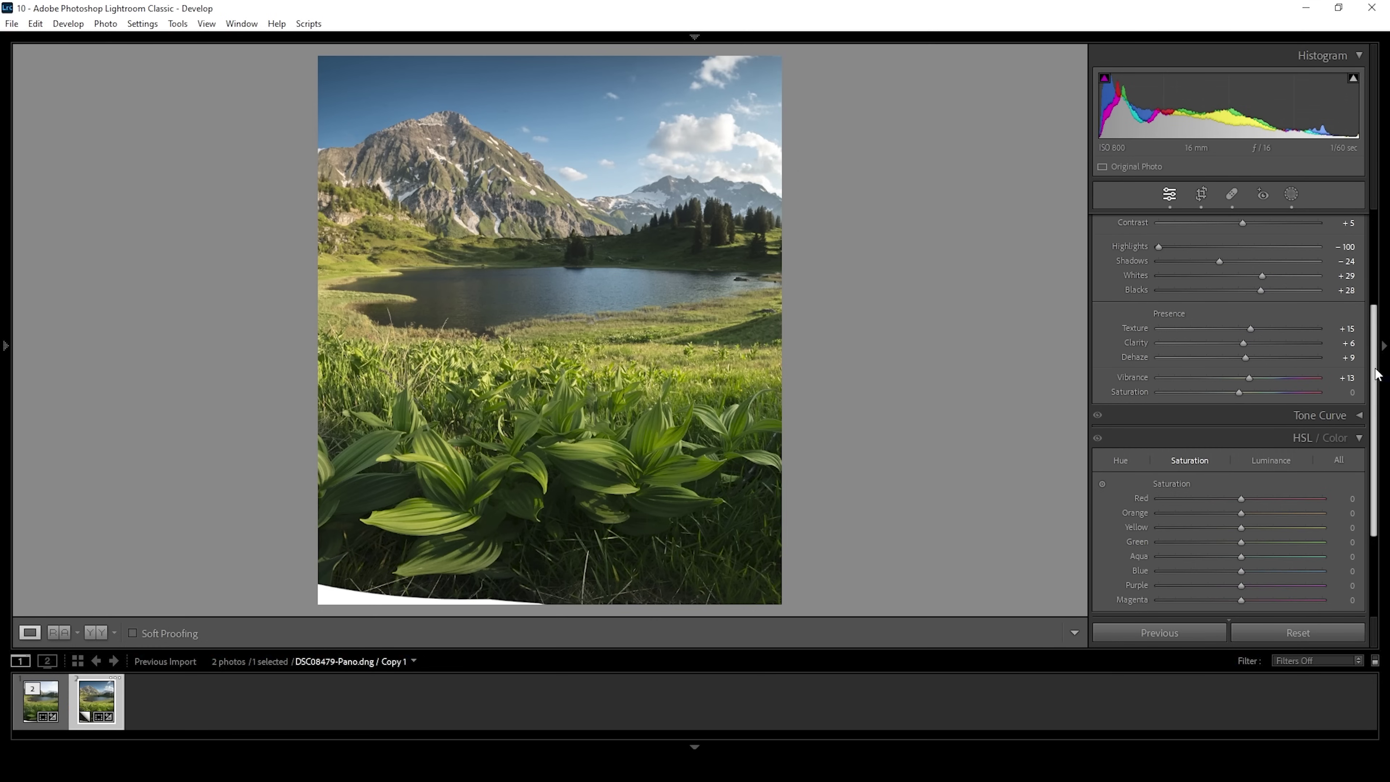
{"action": "scroll", "coordinate": [1370, 436], "scroll_direction": "down", "scroll_amount": 2}
{"action": "scroll", "coordinate": [1371, 436], "scroll_direction": "down", "scroll_amount": 1}
{"action": "left_click_drag", "start_coordinate": [1240, 389], "coordinate": [1252, 405]}
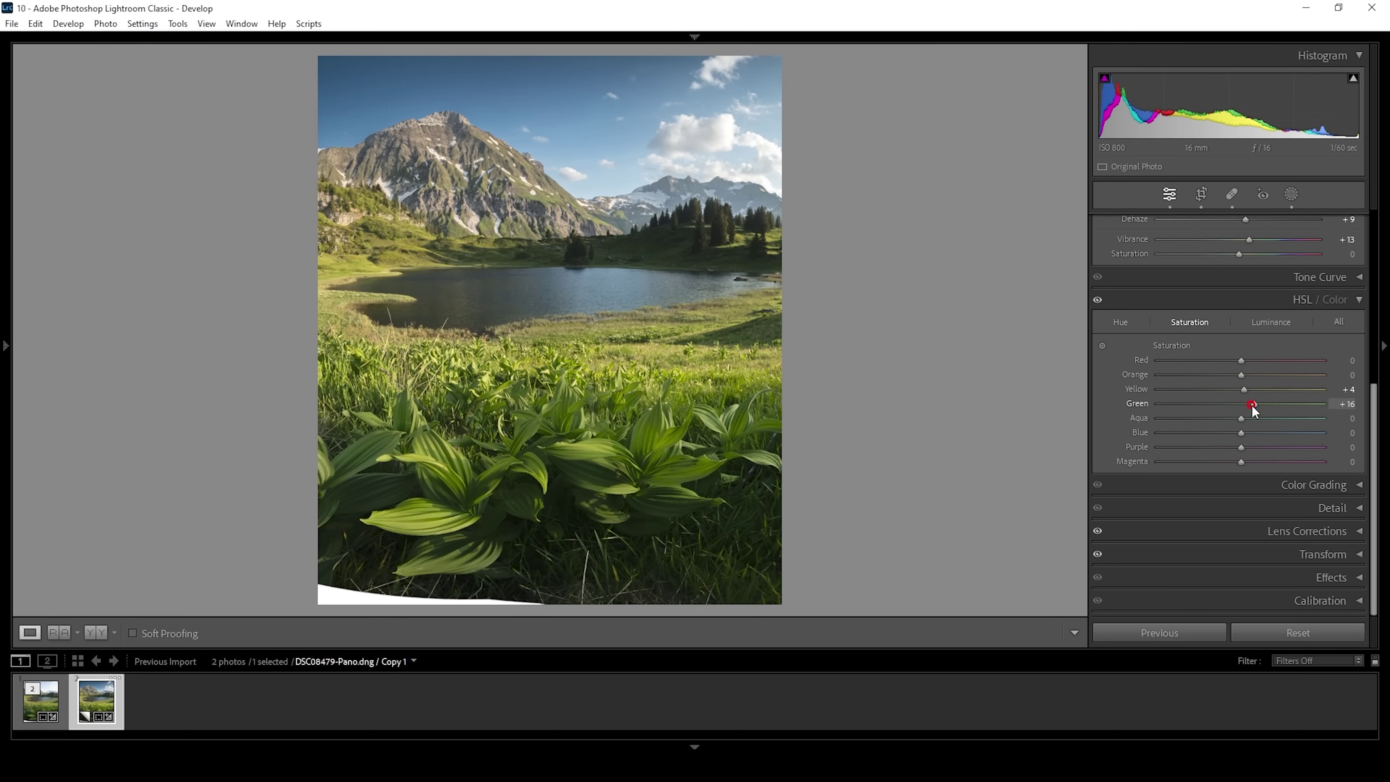
{"action": "left_click_drag", "start_coordinate": [1242, 434], "coordinate": [1247, 435]}
Step: Set the HSL luminance of yellow to +8 and blue to -15
{"action": "left_click", "coordinate": [1266, 328]}
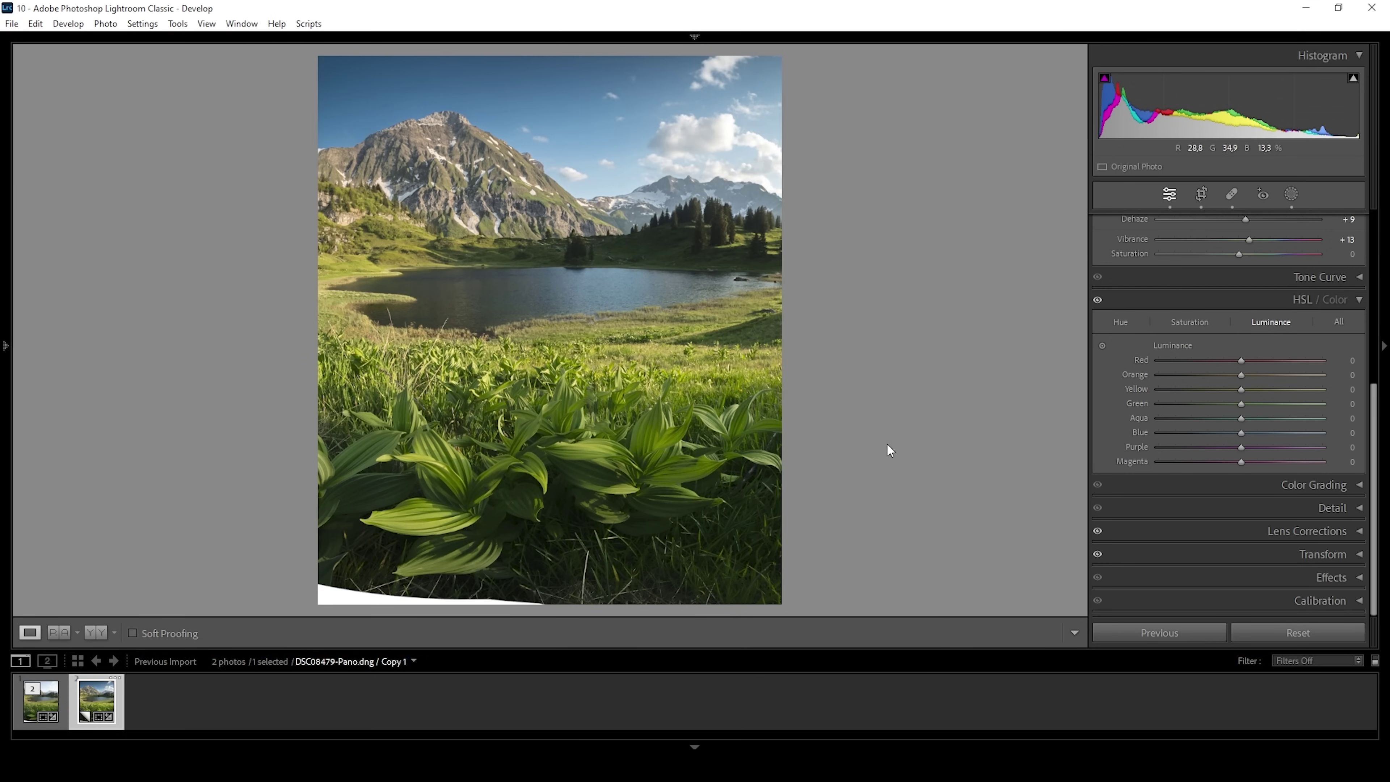
{"action": "left_click_drag", "start_coordinate": [1246, 389], "coordinate": [1249, 389]}
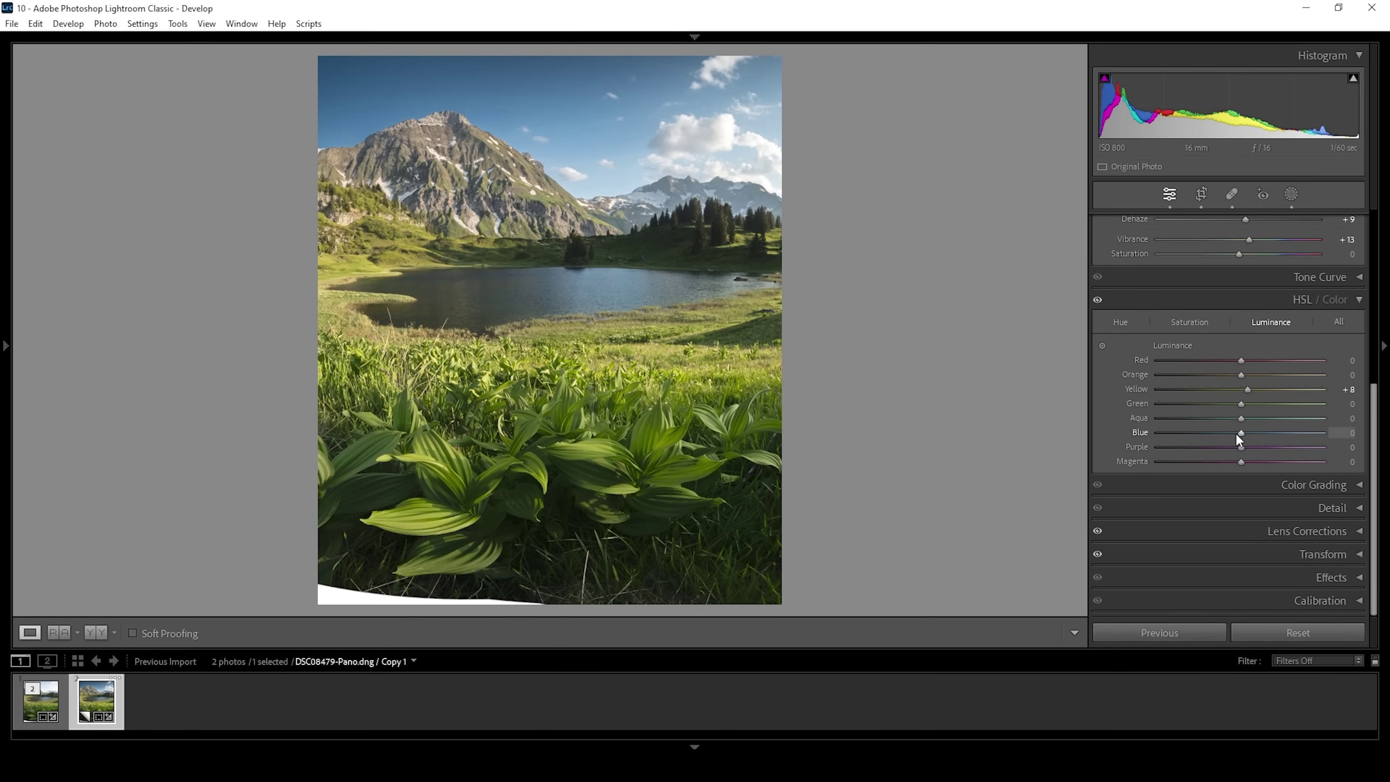
{"action": "left_click_drag", "start_coordinate": [1241, 433], "coordinate": [1229, 433]}
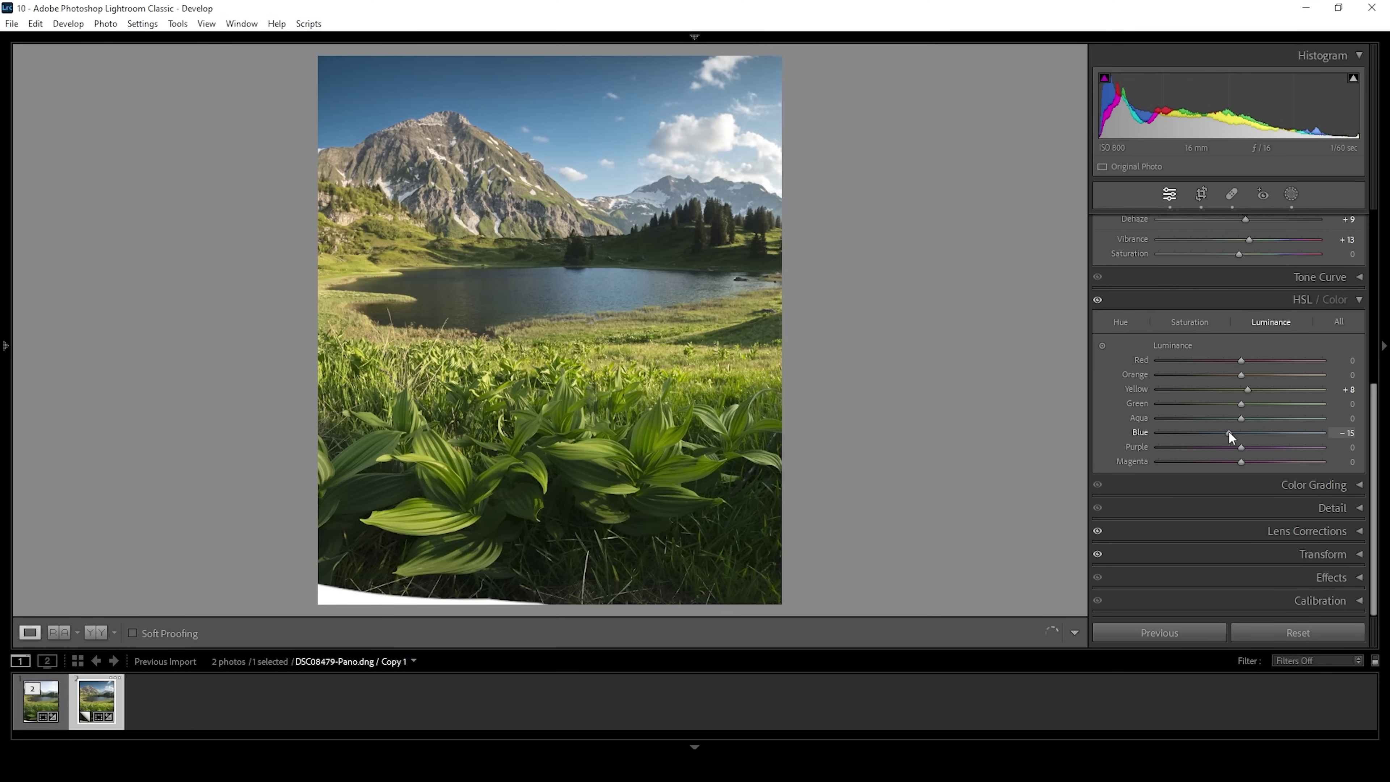
{"action": "left_click", "coordinate": [1363, 302]}
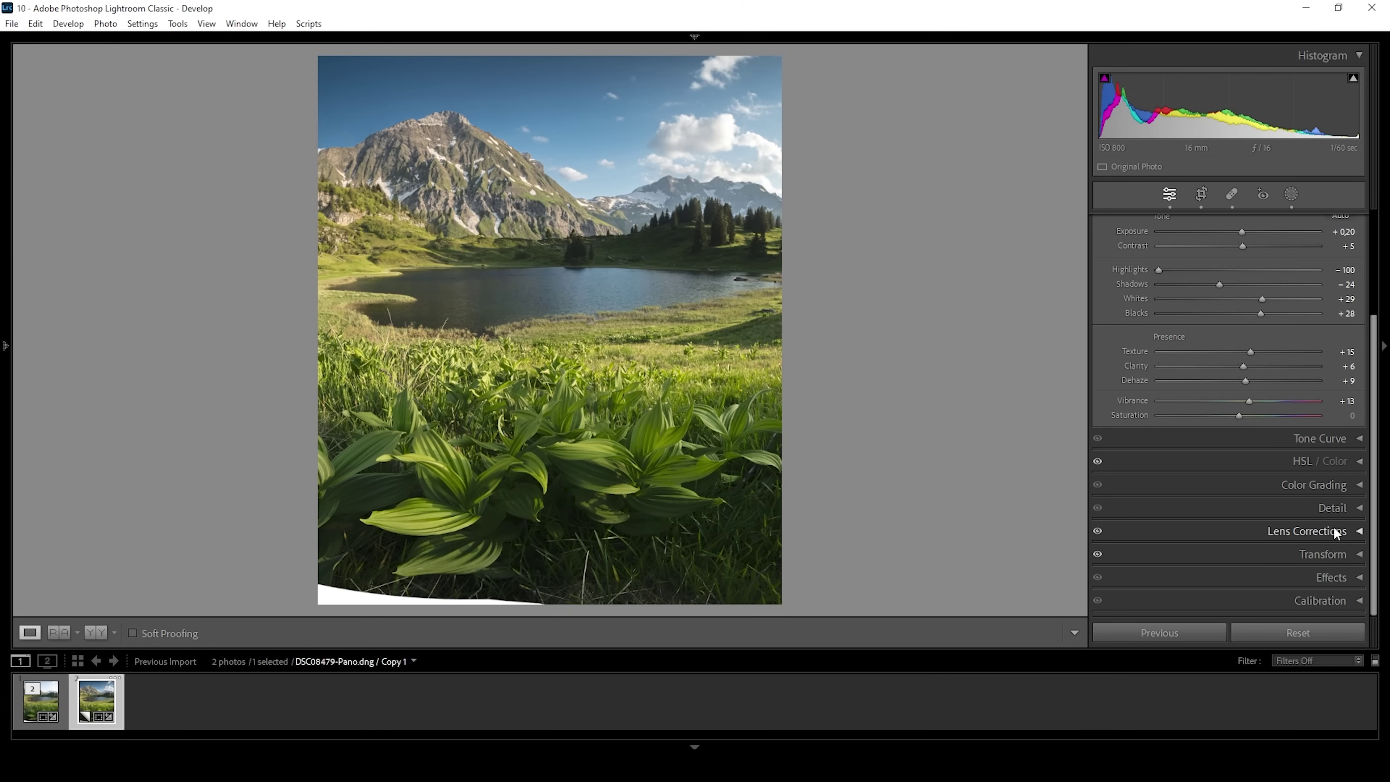
Step: Sharpen the photo with amount 89, radius 0.5, detail 100 and masking 66
{"action": "left_click", "coordinate": [1284, 512]}
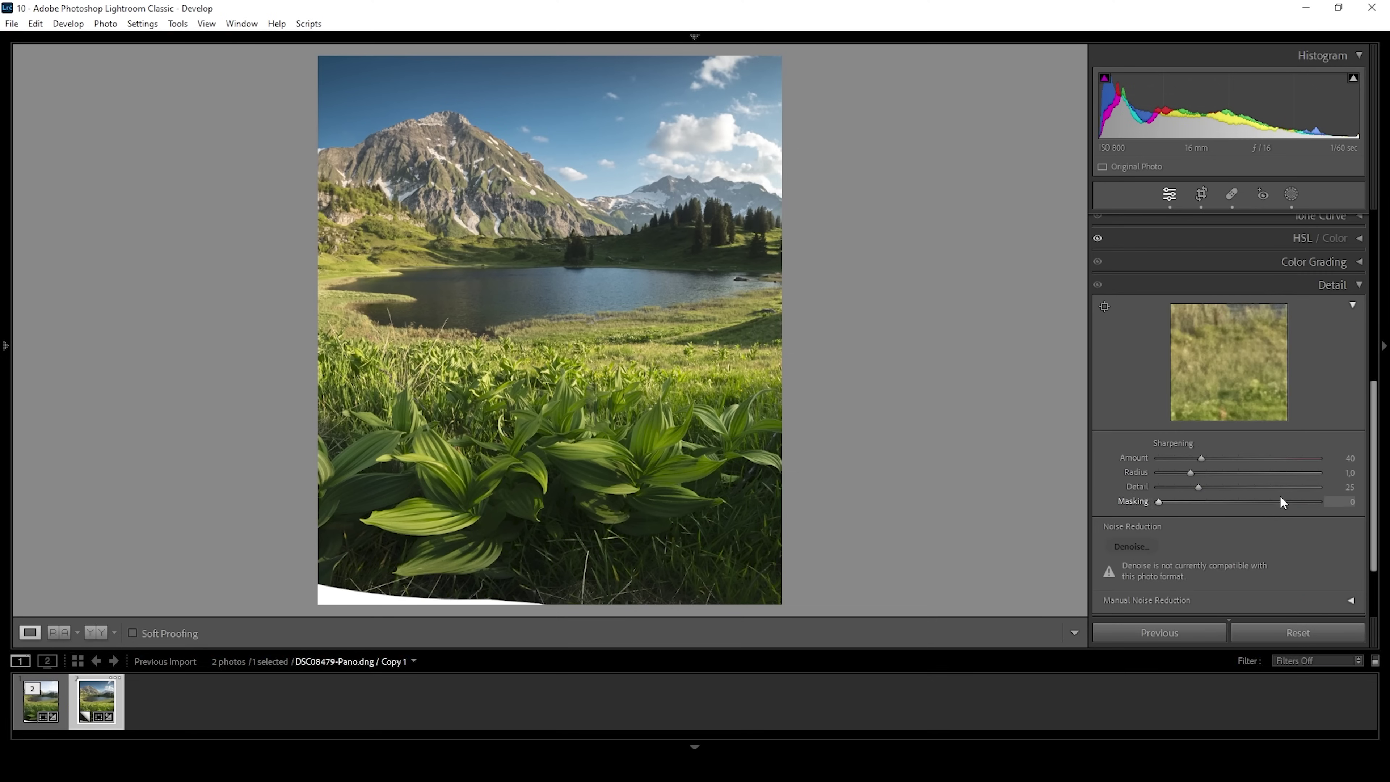
{"action": "left_click_drag", "start_coordinate": [1192, 473], "coordinate": [1378, 493]}
{"action": "left_click_drag", "start_coordinate": [1159, 501], "coordinate": [1266, 507]}
{"action": "left_click_drag", "start_coordinate": [1268, 462], "coordinate": [1254, 459]}
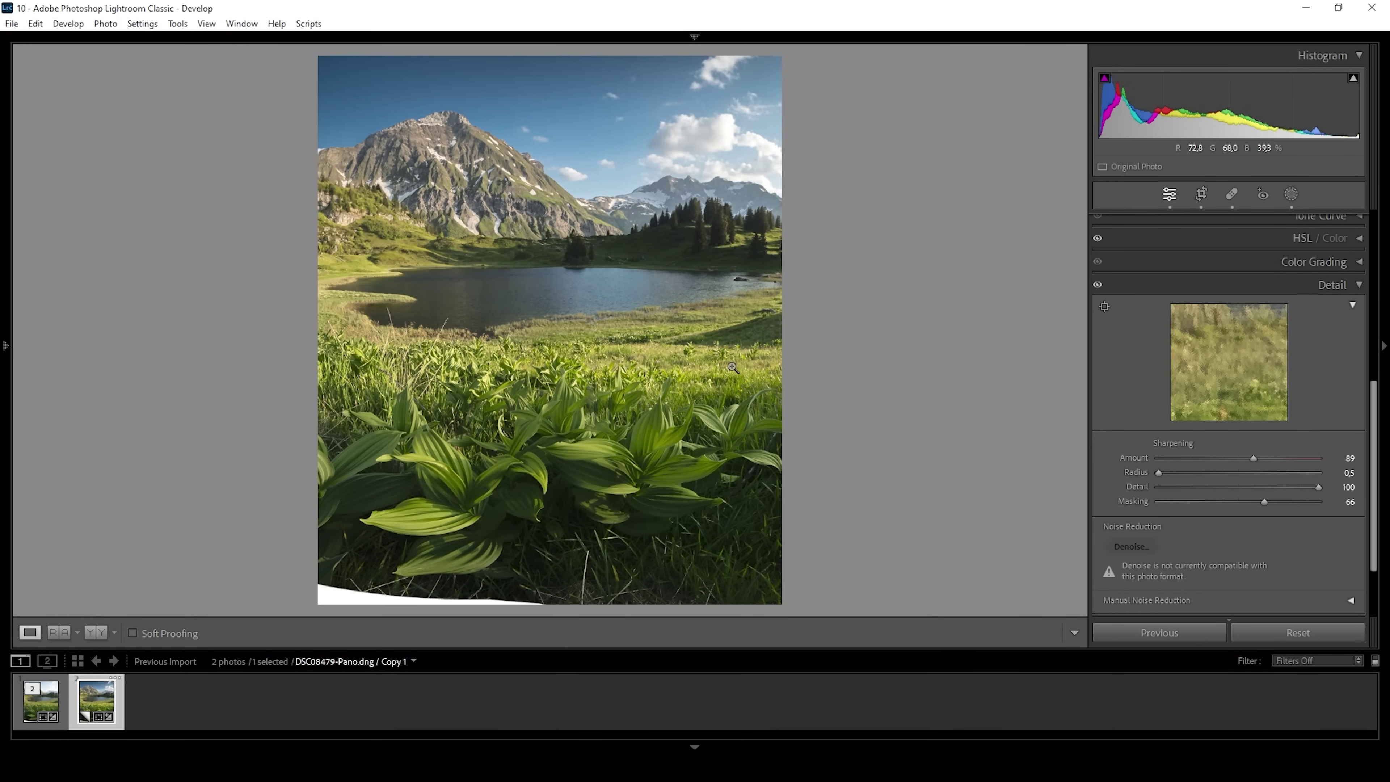
Step: Compare the edited photo side by side with the reference photo and return to the single-photo view
{"action": "left_click", "coordinate": [52, 633]}
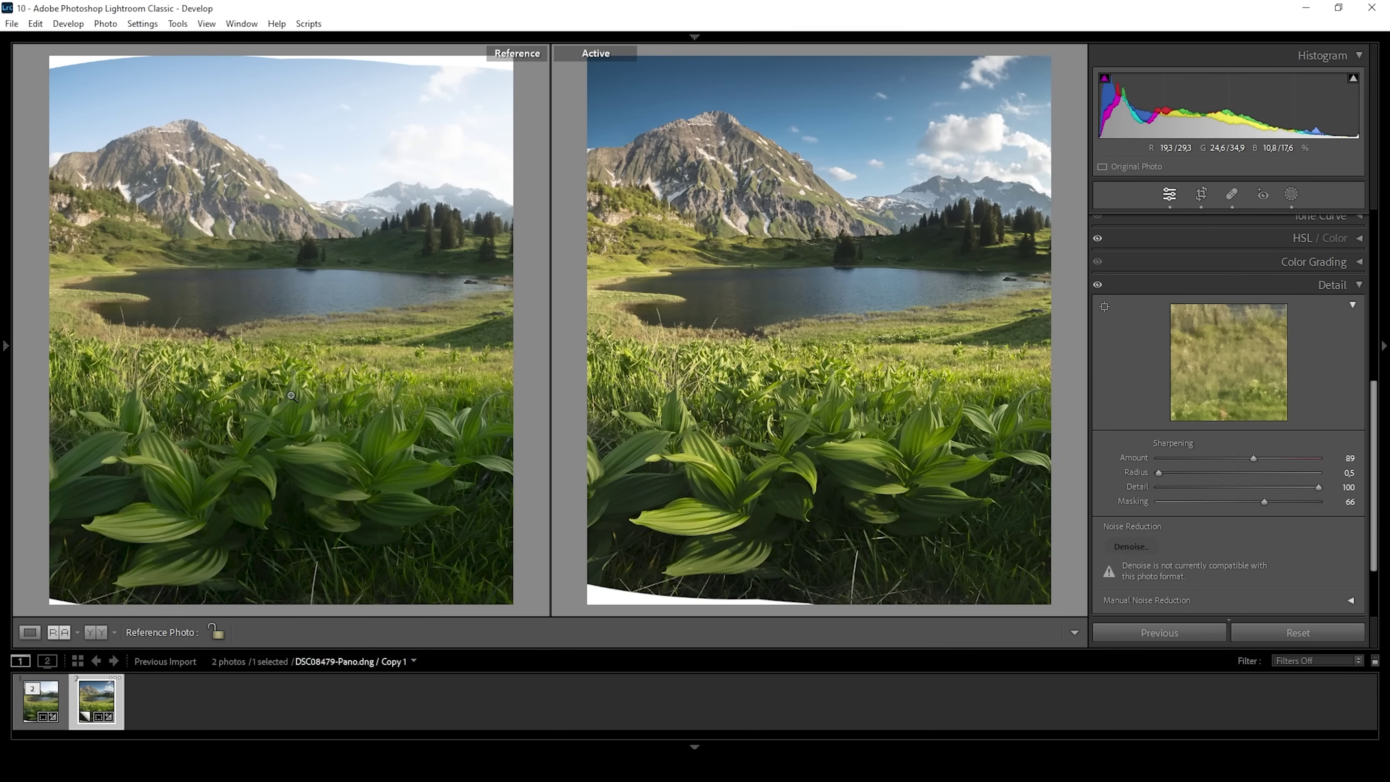
{"action": "key", "text": "d"}
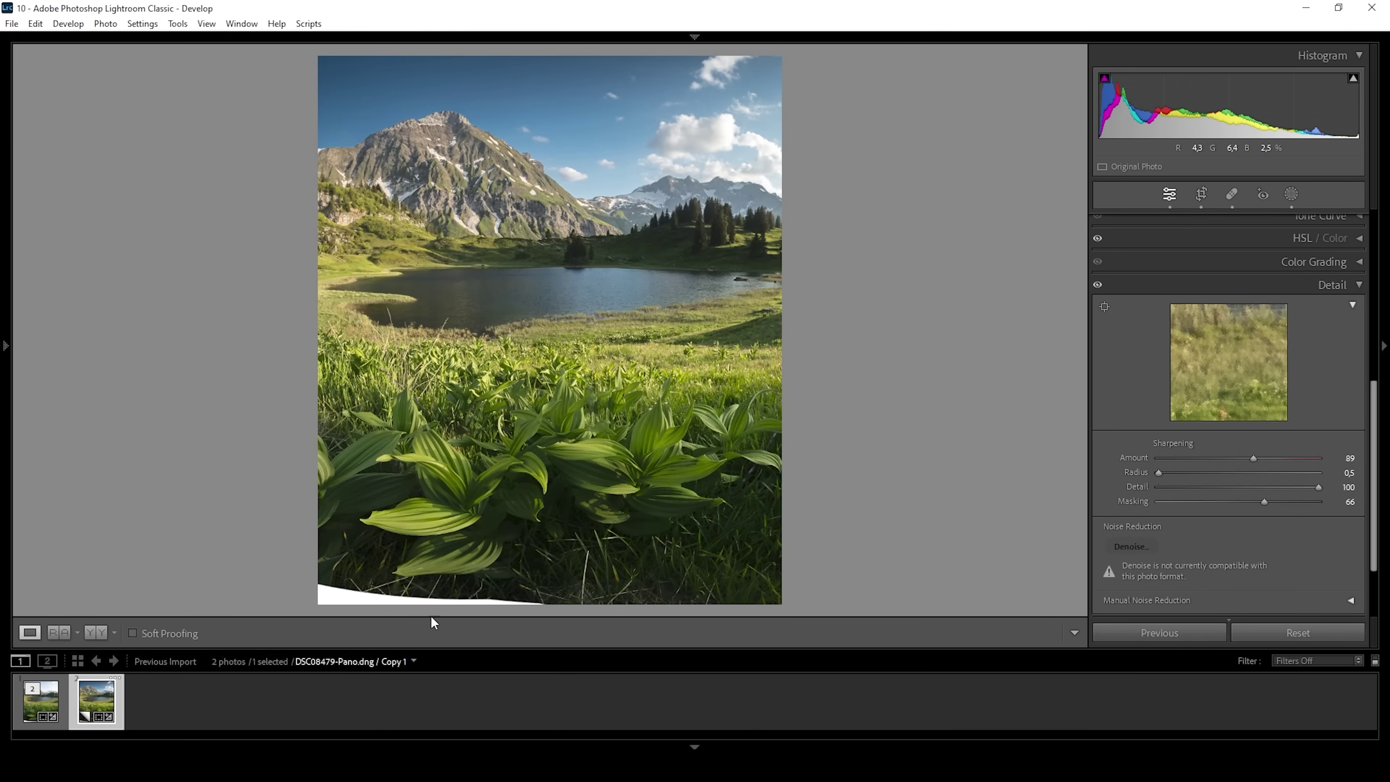